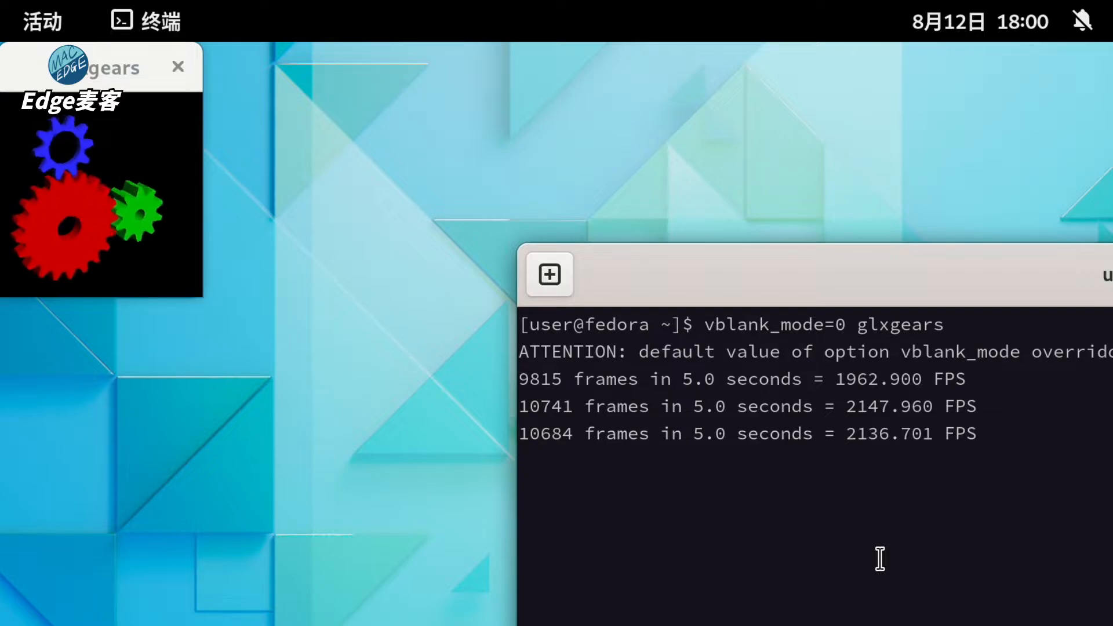
- Focus the glxgears window to watch its FPS readings, about 1962–2257 FPS
left_click(117, 74)
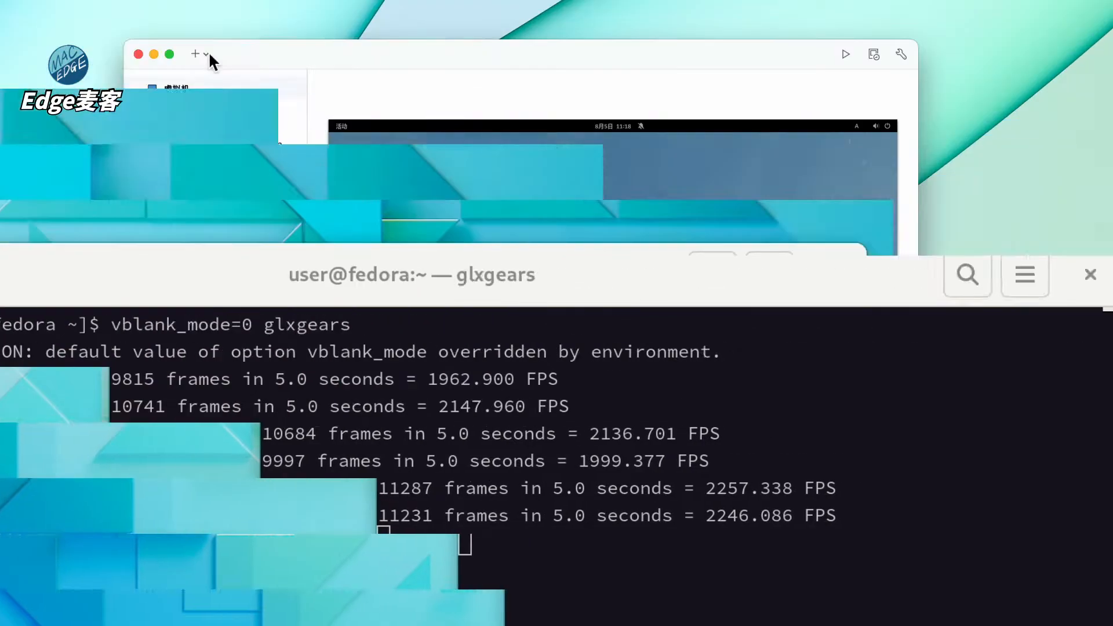
- Start a new VM and drag the Fedora Workstation Live aarch64 ISO from Finder's Fedora folder into the wizard
left_click(207, 53)
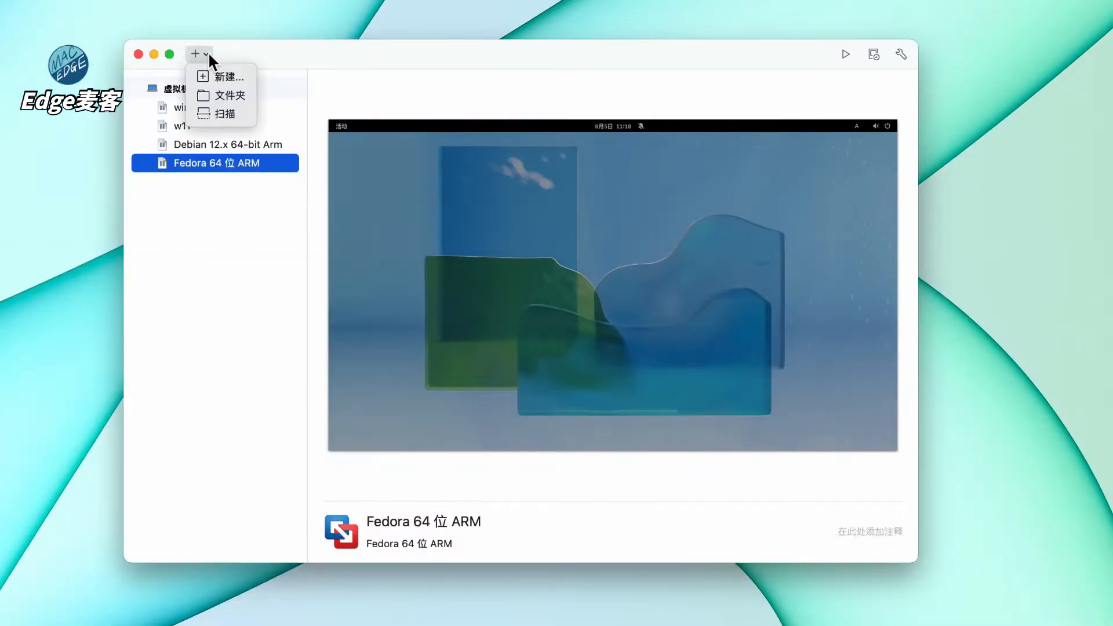
left_click(227, 76)
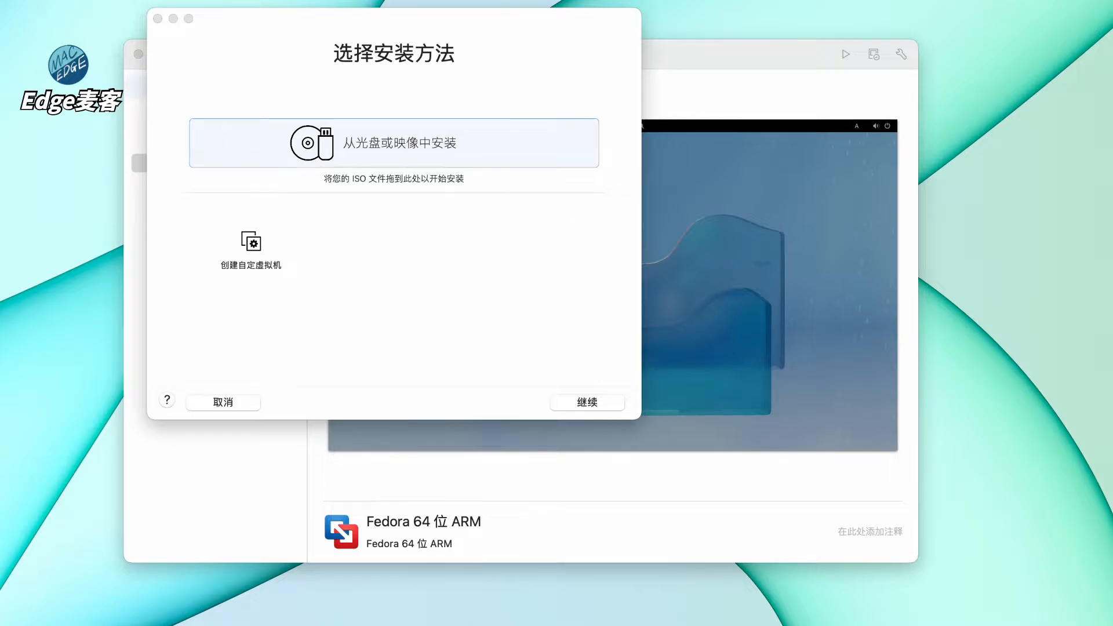
left_click_drag(539, 0, 822, 169)
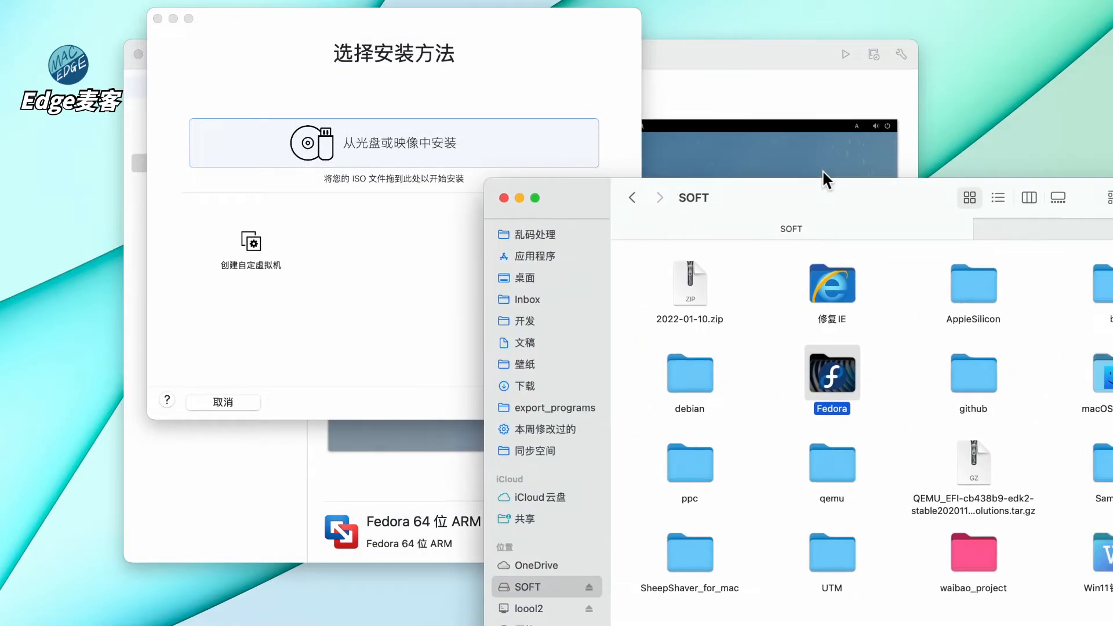
left_click(739, 419)
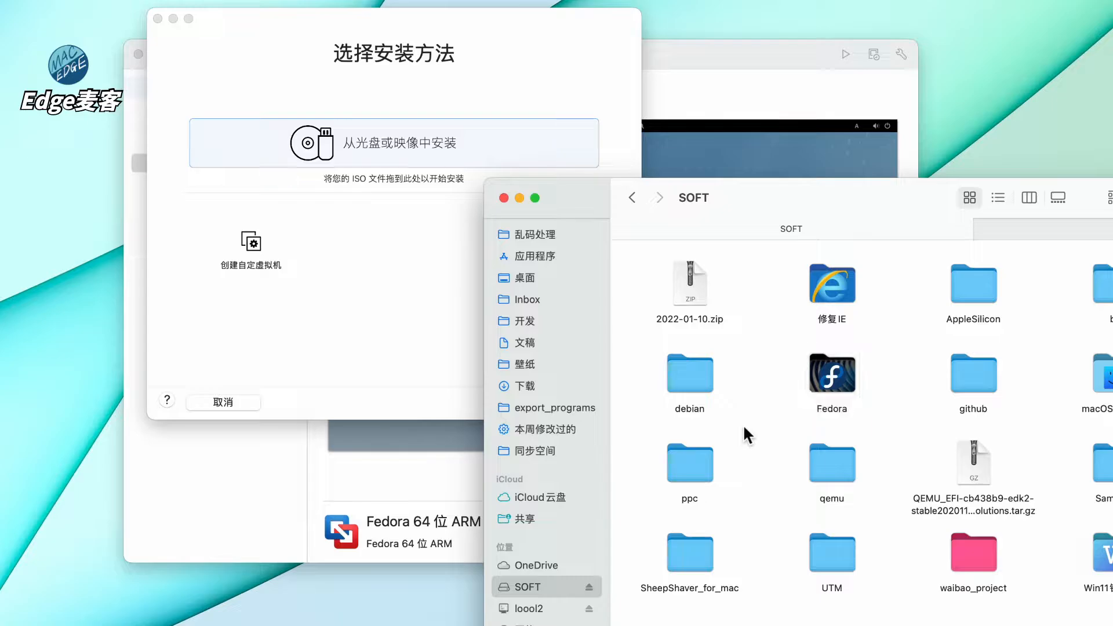
double_click(848, 385)
left_click_drag(812, 298, 395, 262)
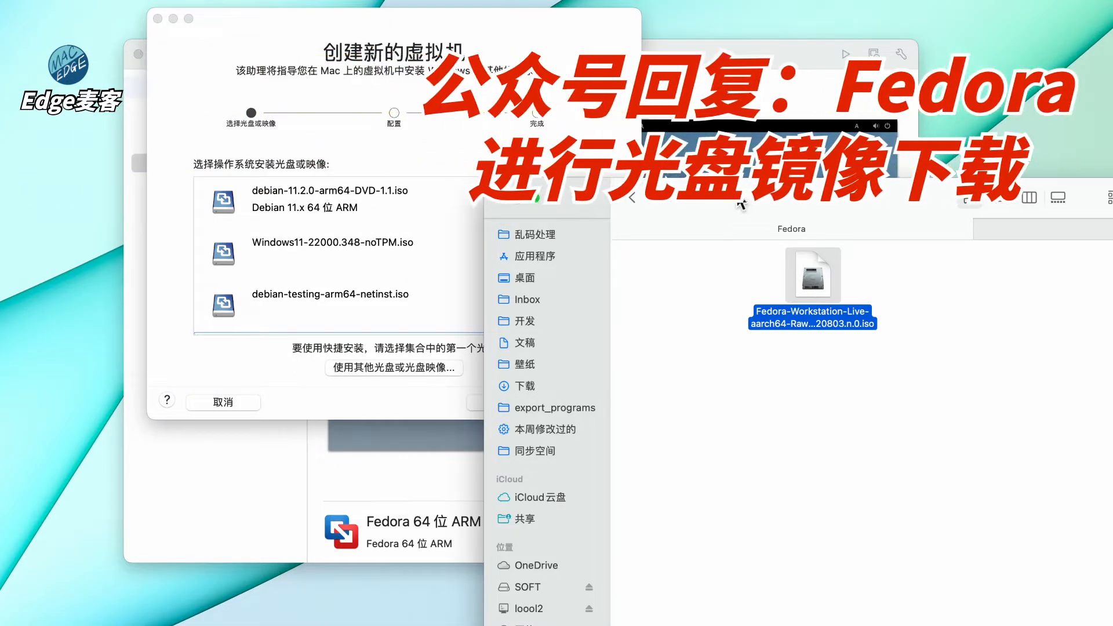
left_click_drag(737, 200, 615, 0)
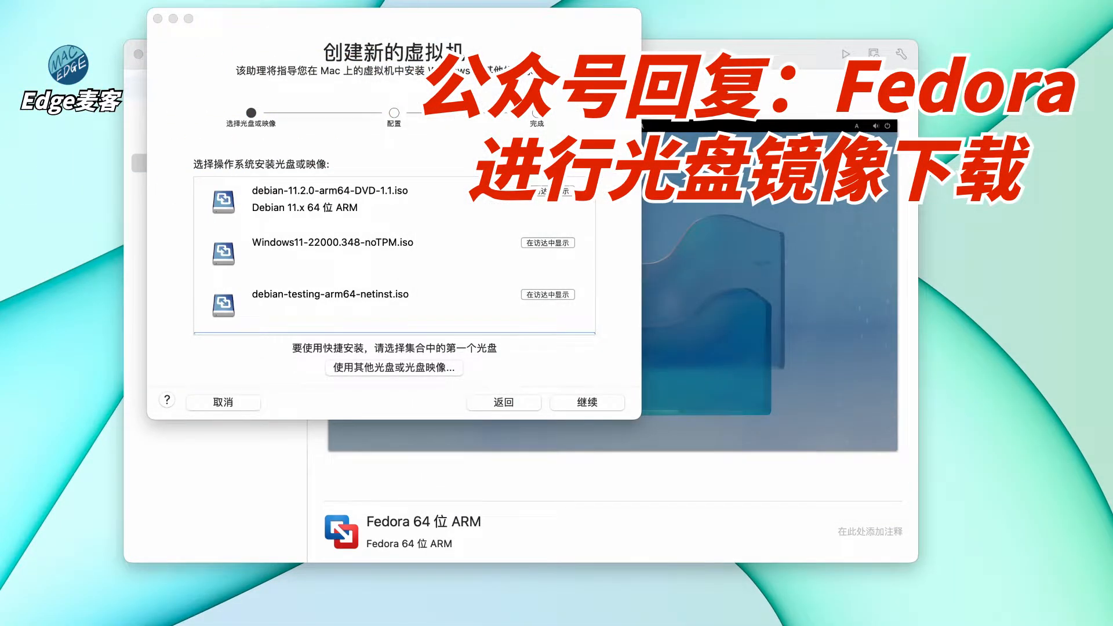
- Accept the Fedora ISO in the wizard and choose to customize settings at the summary
left_click(266, 22)
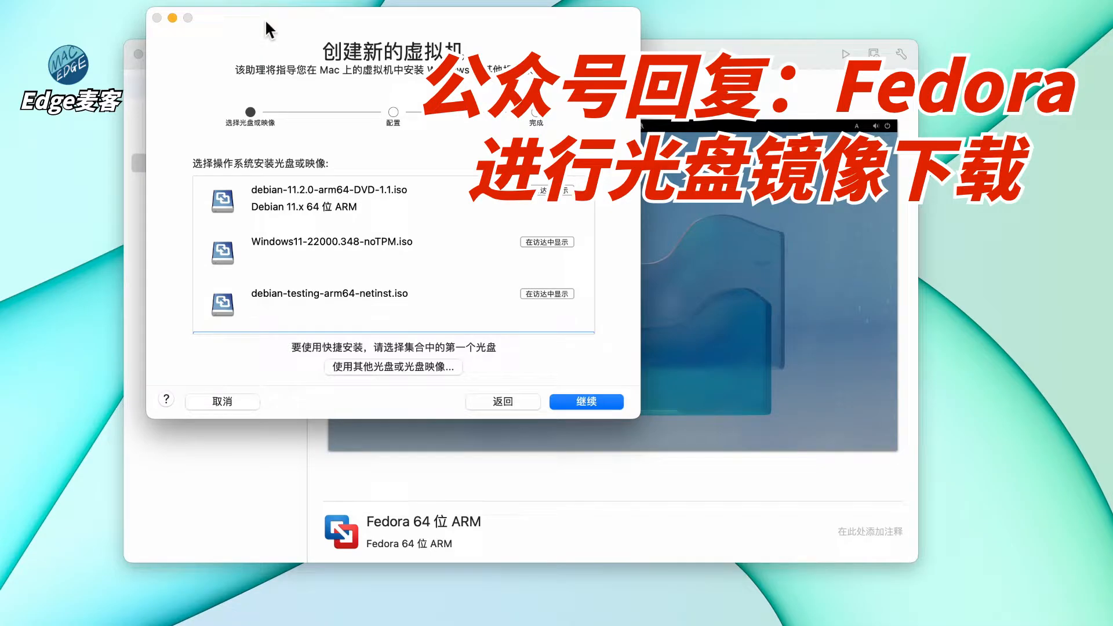
scroll(339, 313, "down", 2)
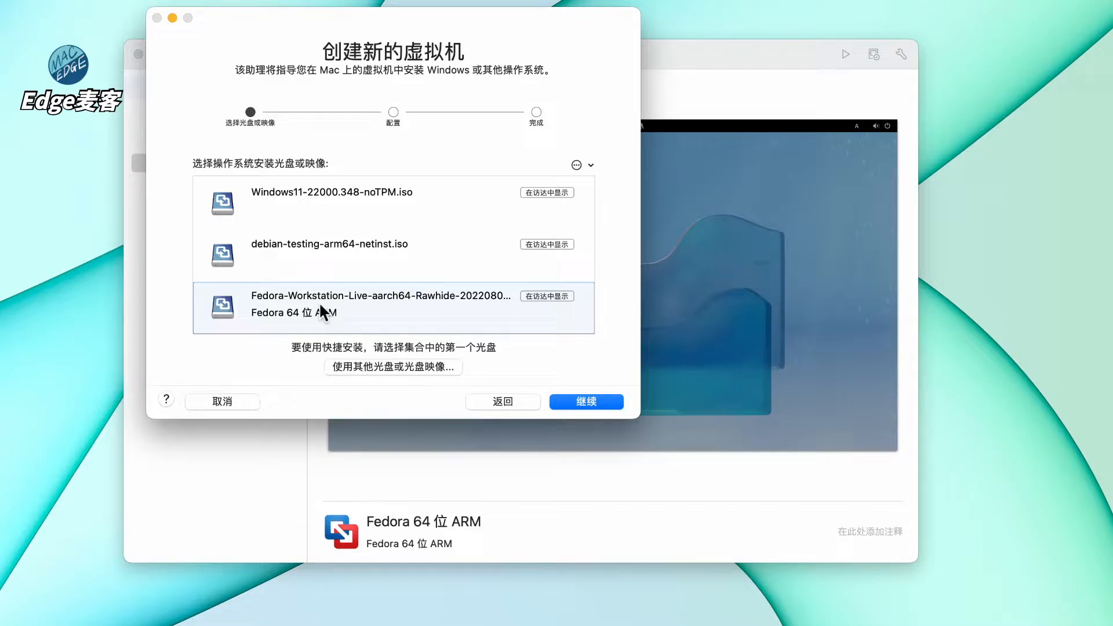
left_click(585, 406)
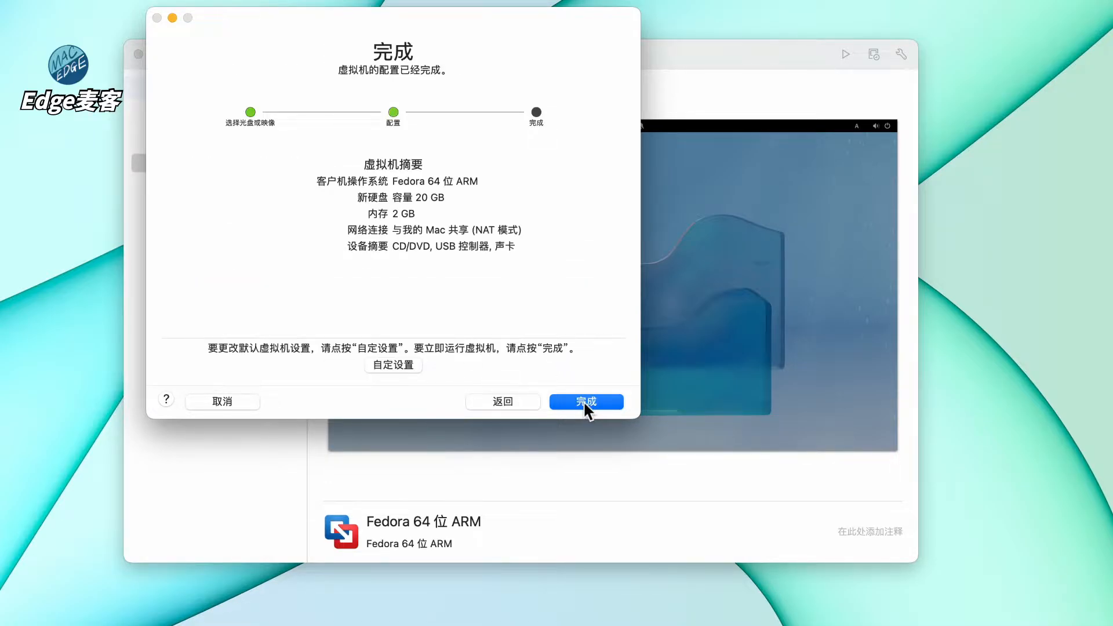
left_click(402, 366)
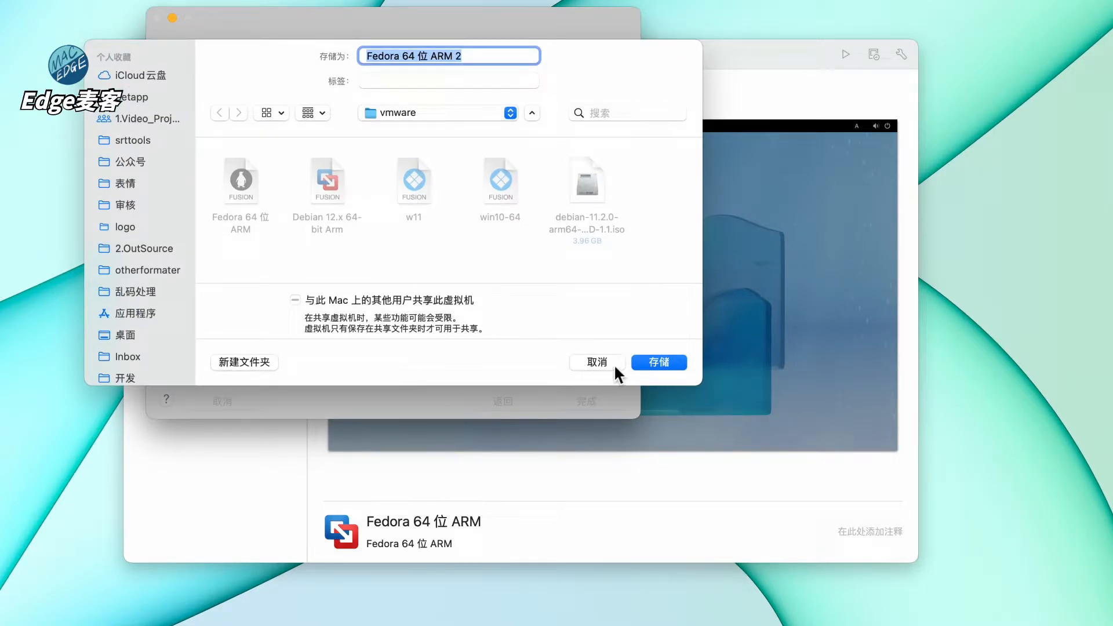
- Name the virtual machine 'Fedora 37' and save it
left_click(400, 56)
type("37")
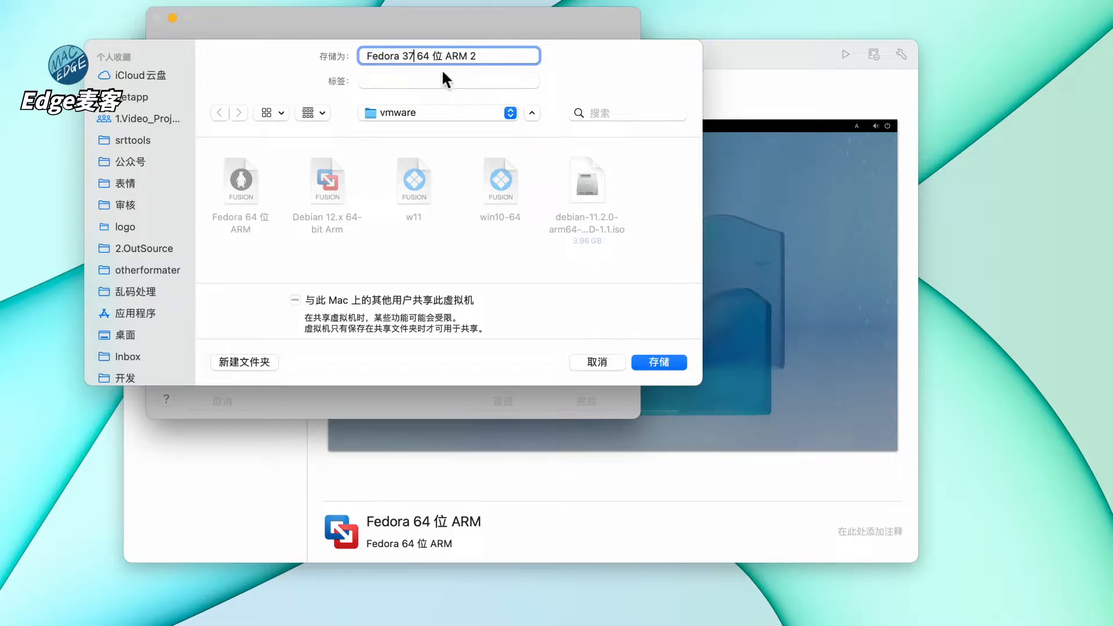
left_click_drag(415, 56, 494, 58)
key("BackSpace")
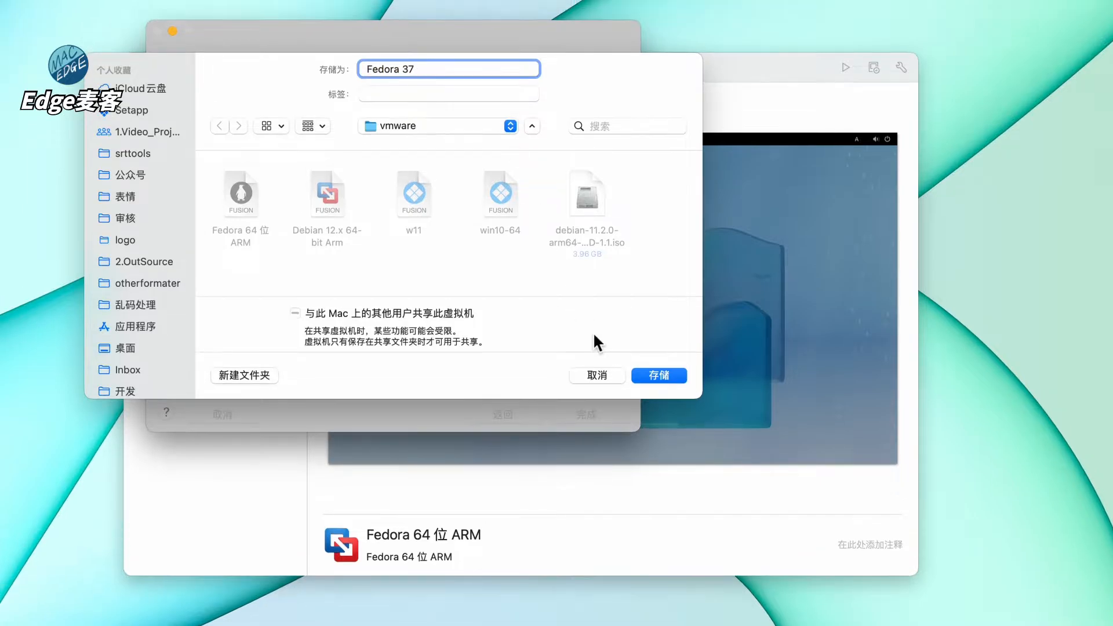
left_click(655, 377)
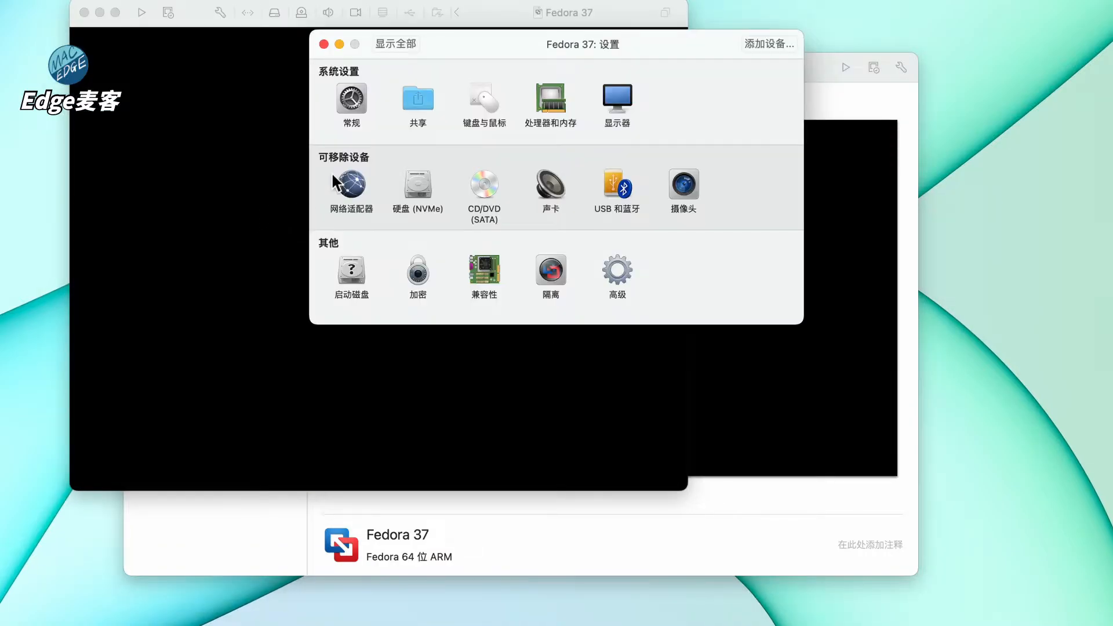
- Close the VM window and set the processor to 2 cores
left_click(189, 14)
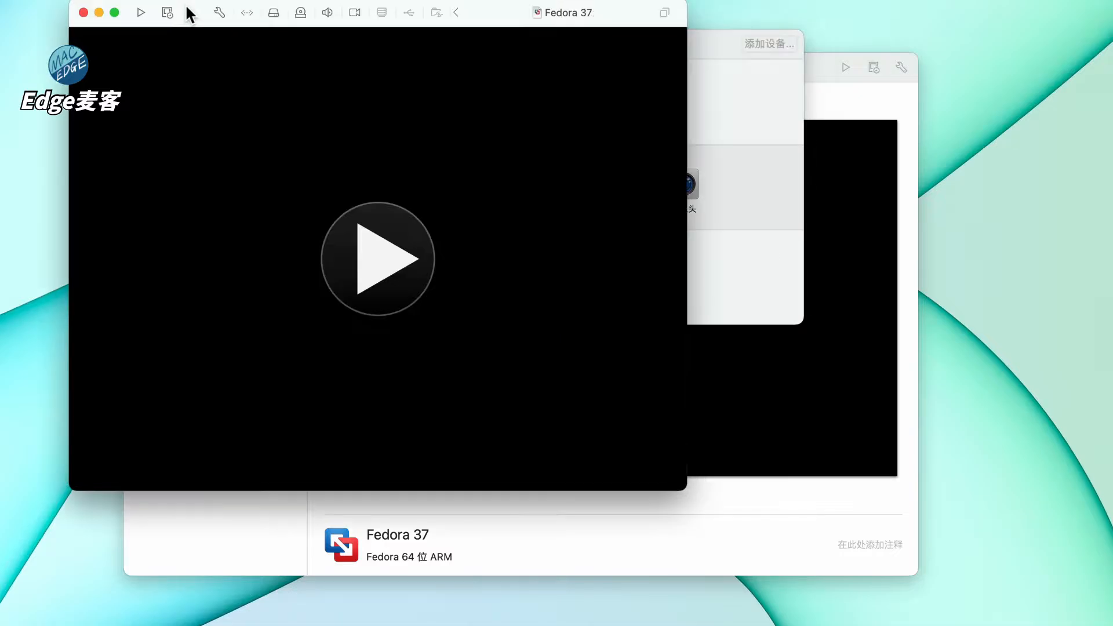
left_click(83, 12)
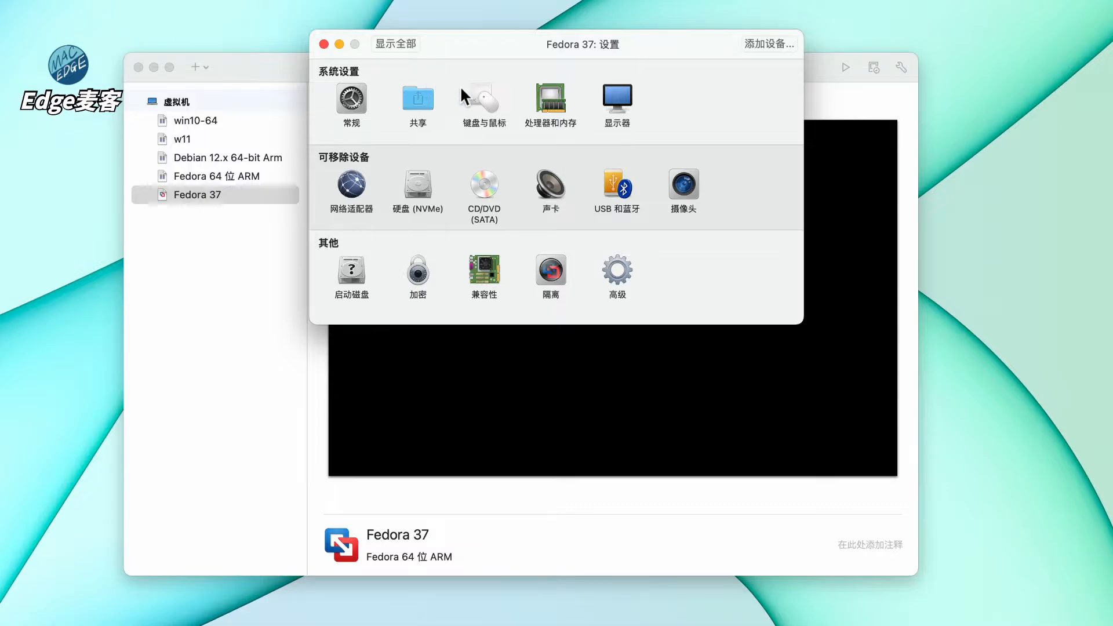
left_click_drag(523, 45, 626, 218)
left_click(650, 266)
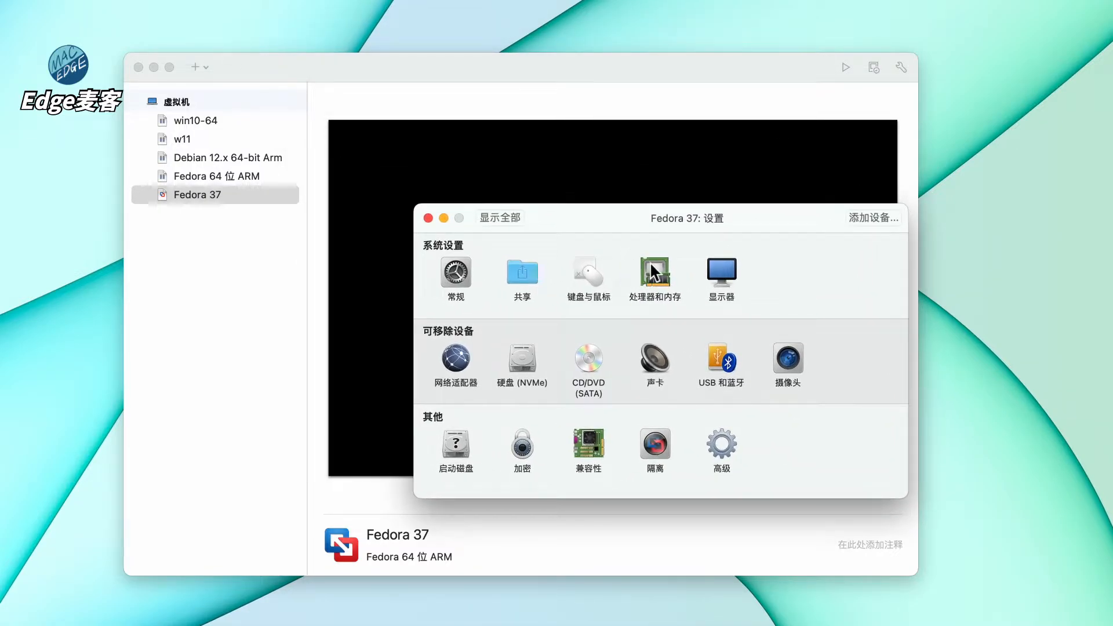
left_click(632, 279)
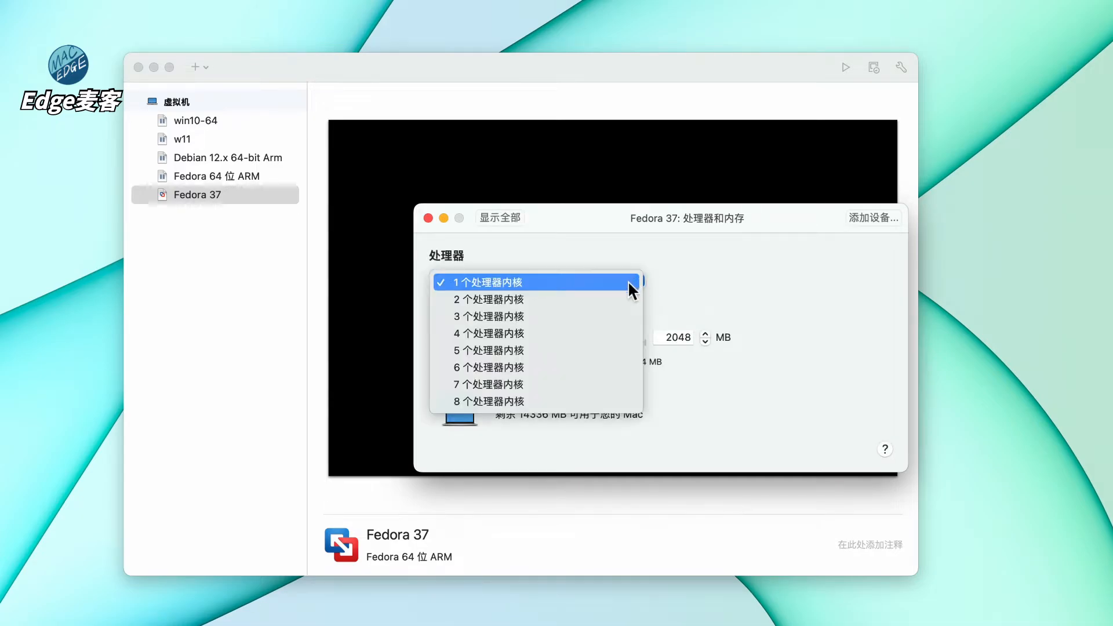
left_click(606, 299)
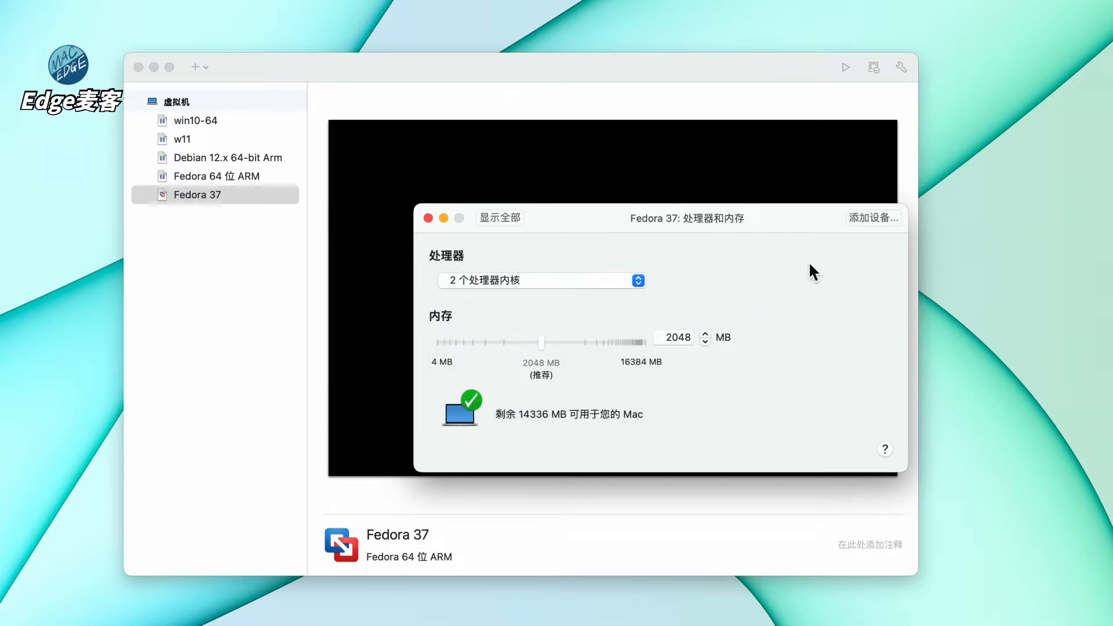
left_click(494, 218)
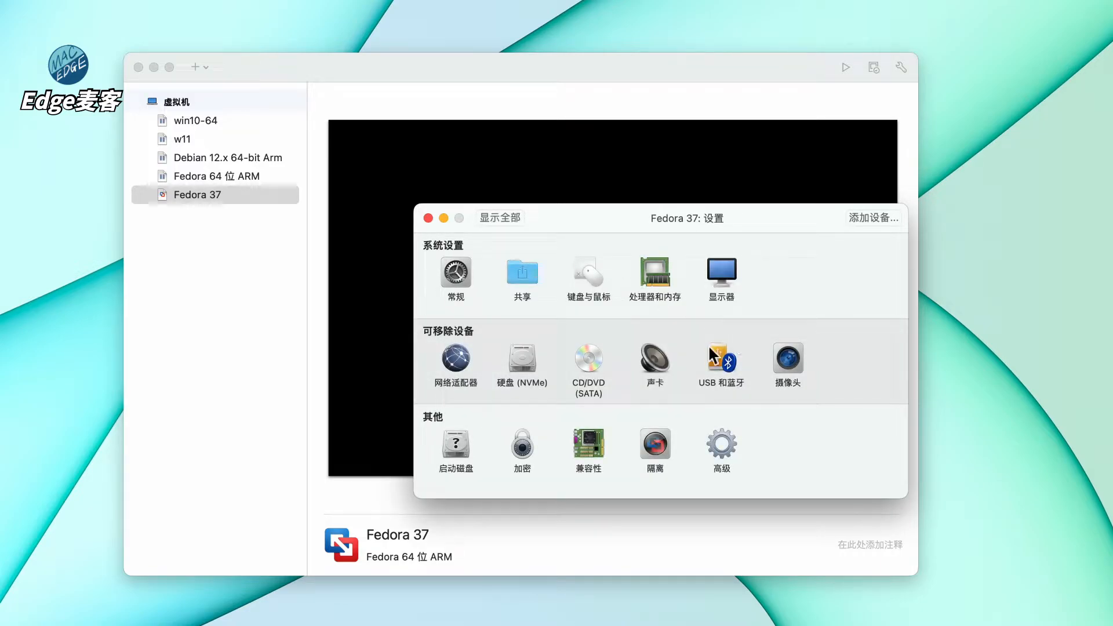
- Resize the hard disk to 128 GB, apply it, and close the disk settings
left_click(524, 360)
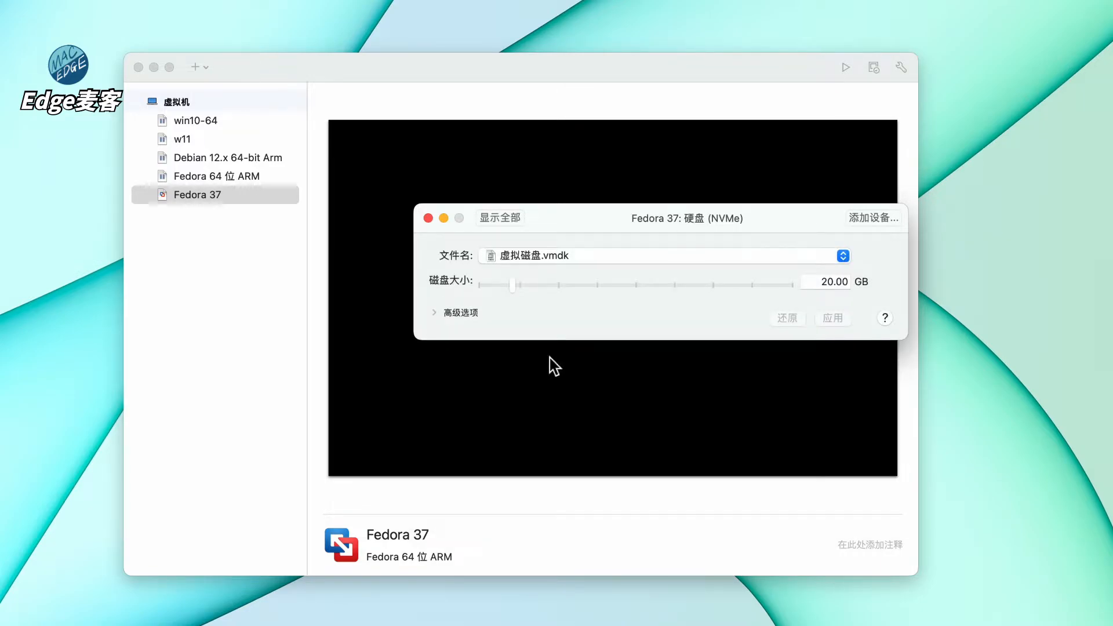
left_click(829, 284)
type("1")
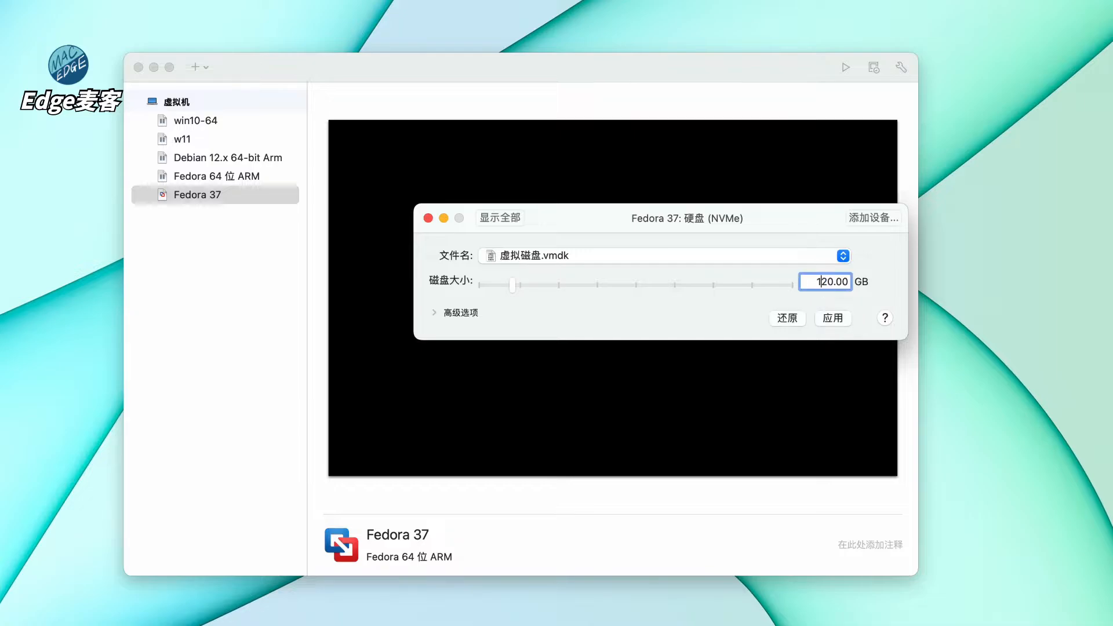
left_click(831, 283)
key("BackSpace")
type("8")
left_click(830, 316)
left_click(428, 218)
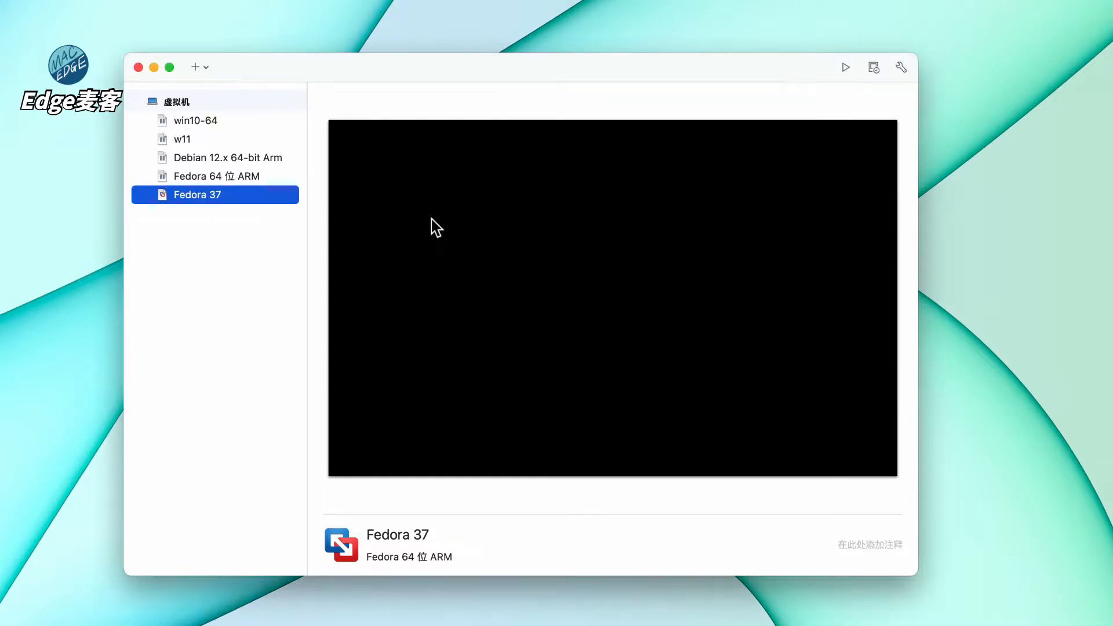
- Open the Fedora 37 VM and boot the Fedora Workstation Live entry from the boot menu
double_click(166, 197)
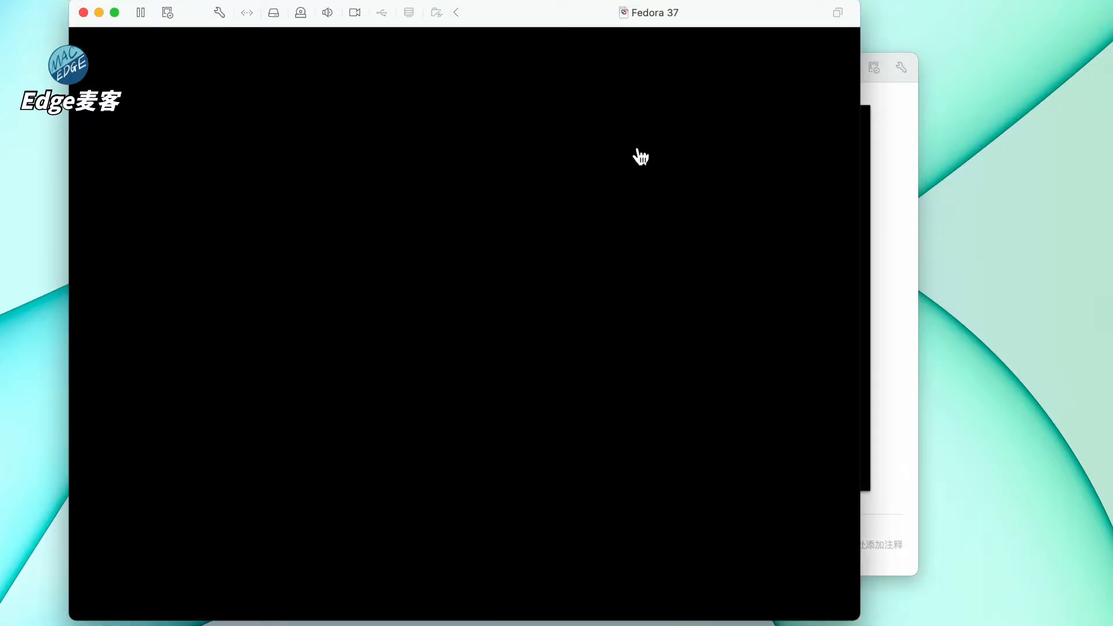
left_click_drag(515, 20, 563, 20)
left_click(478, 285)
key("Down")
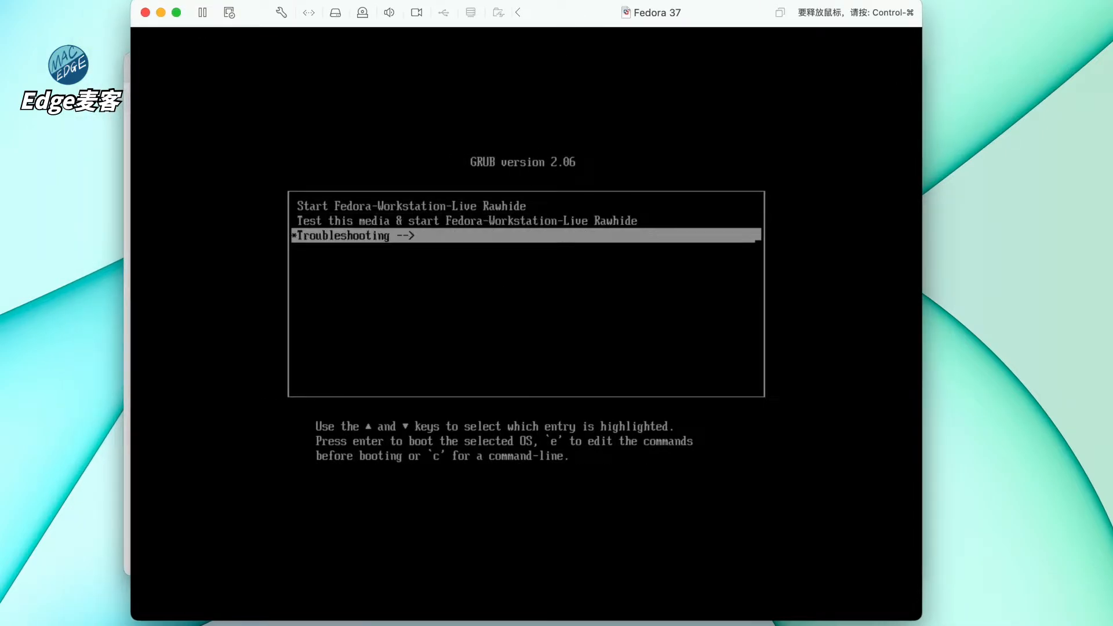
key("Up")
key("Up")
key("Return")
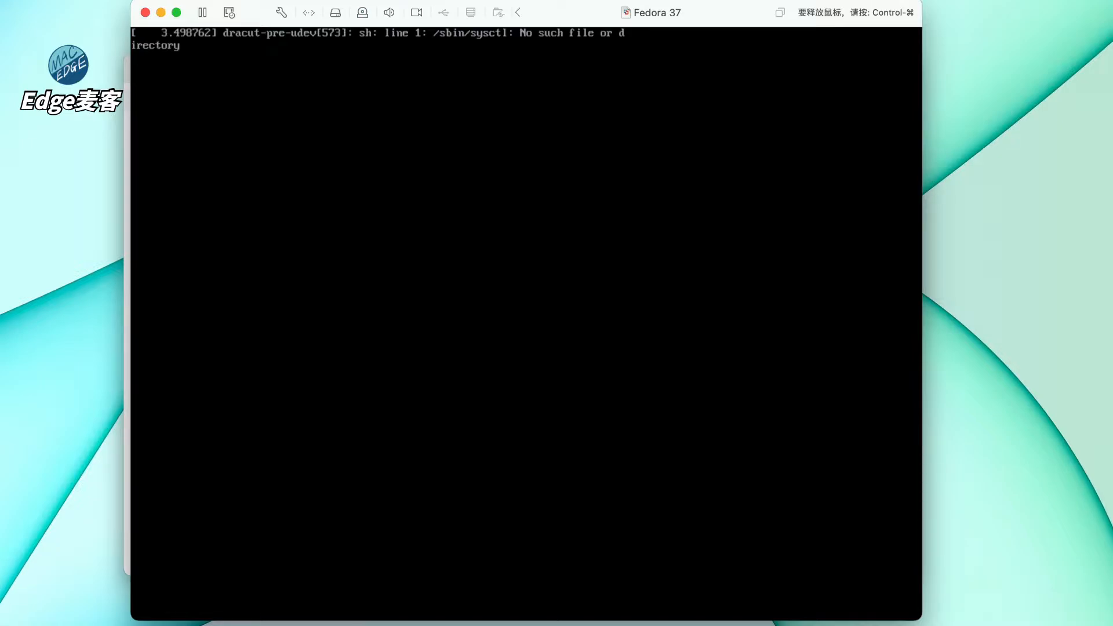
- Release the mouse, close the VM library, and leave Activities to reveal the Welcome to Fedora window
key("ctrl+super")
left_click(127, 111)
left_click(138, 68)
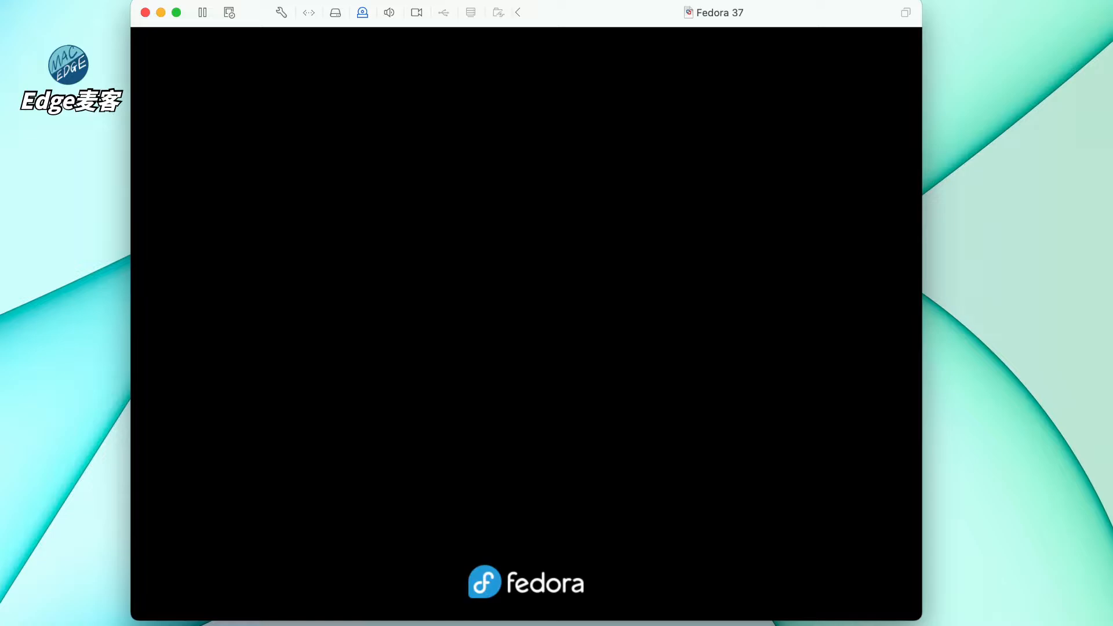
scroll(681, 341, "down", 1)
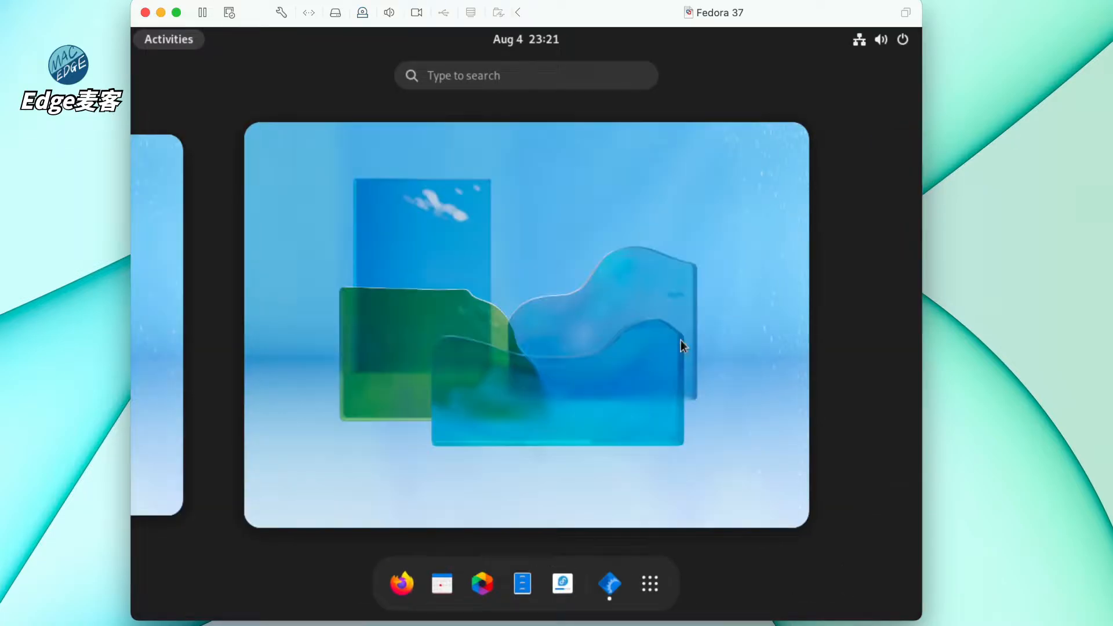
scroll(680, 339, "up", 1)
left_click(654, 282)
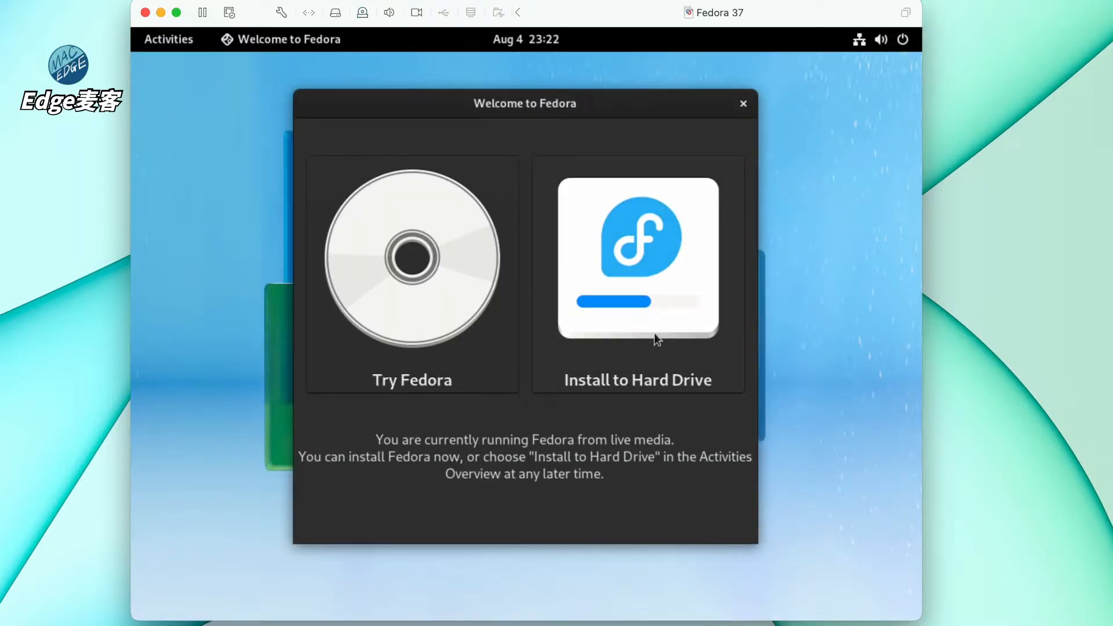
- Launch Install to Hard Drive, pick Chinese as the installer language, and accept the pre-release warning
left_click(633, 255)
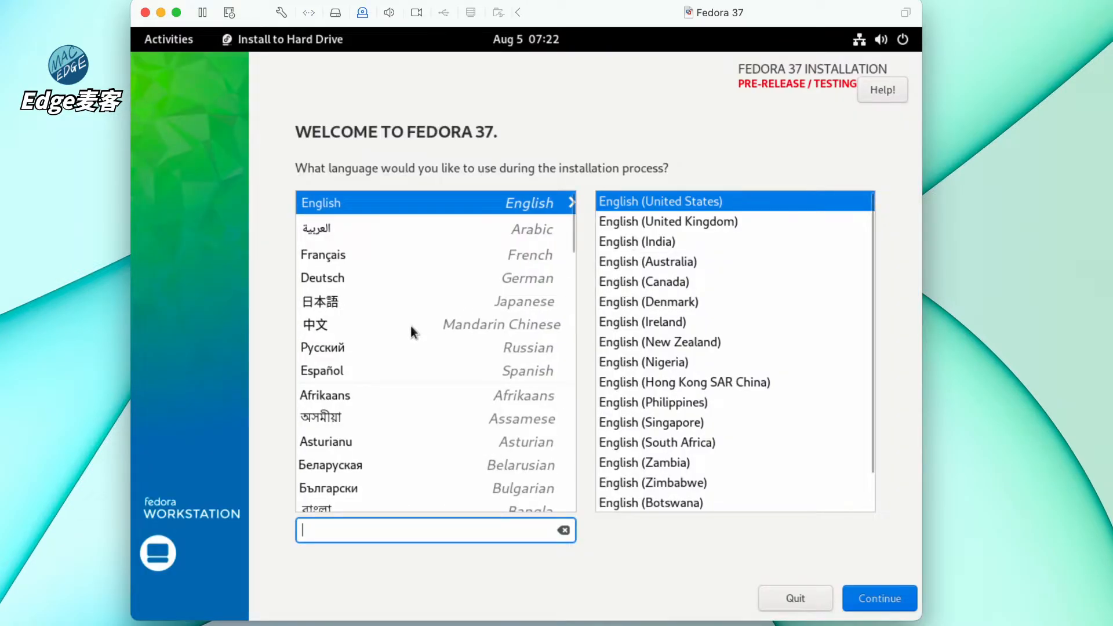
left_click(342, 325)
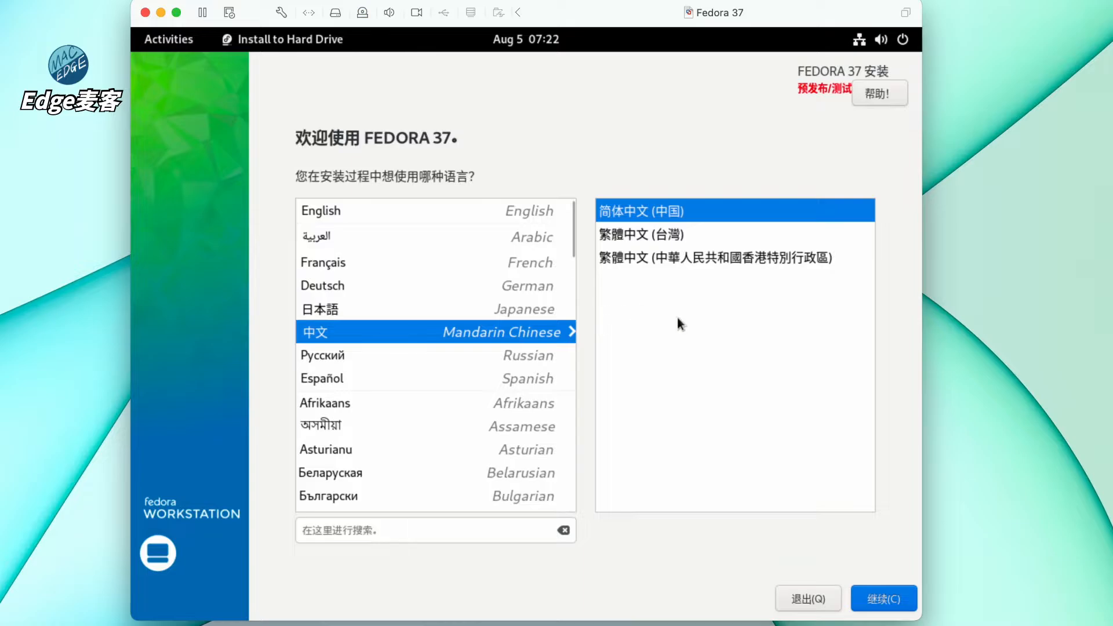
left_click(884, 601)
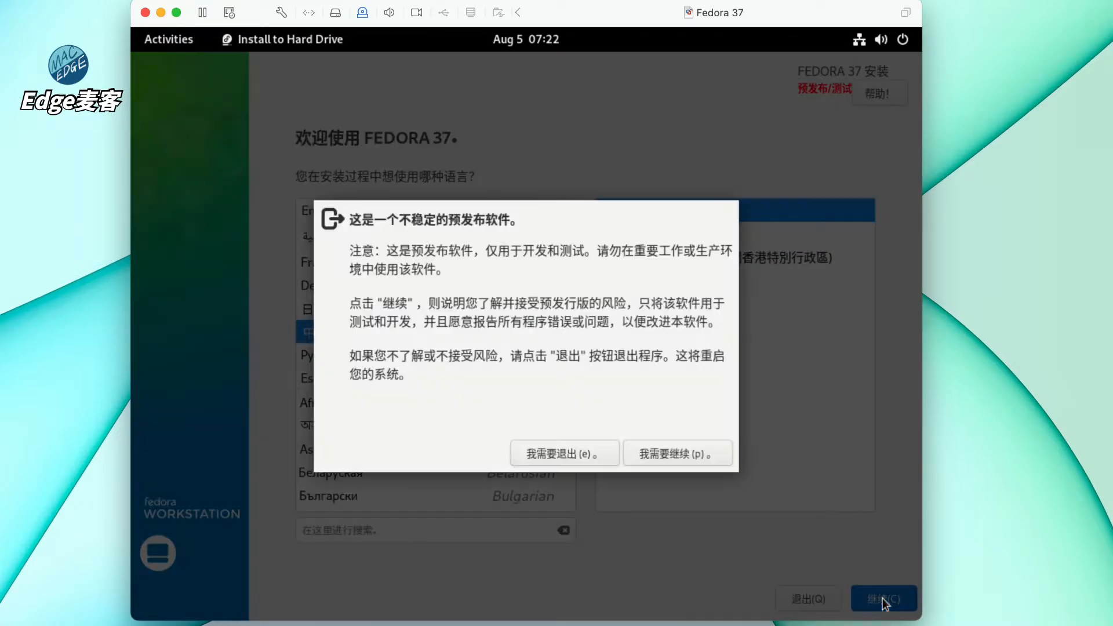
left_click(685, 453)
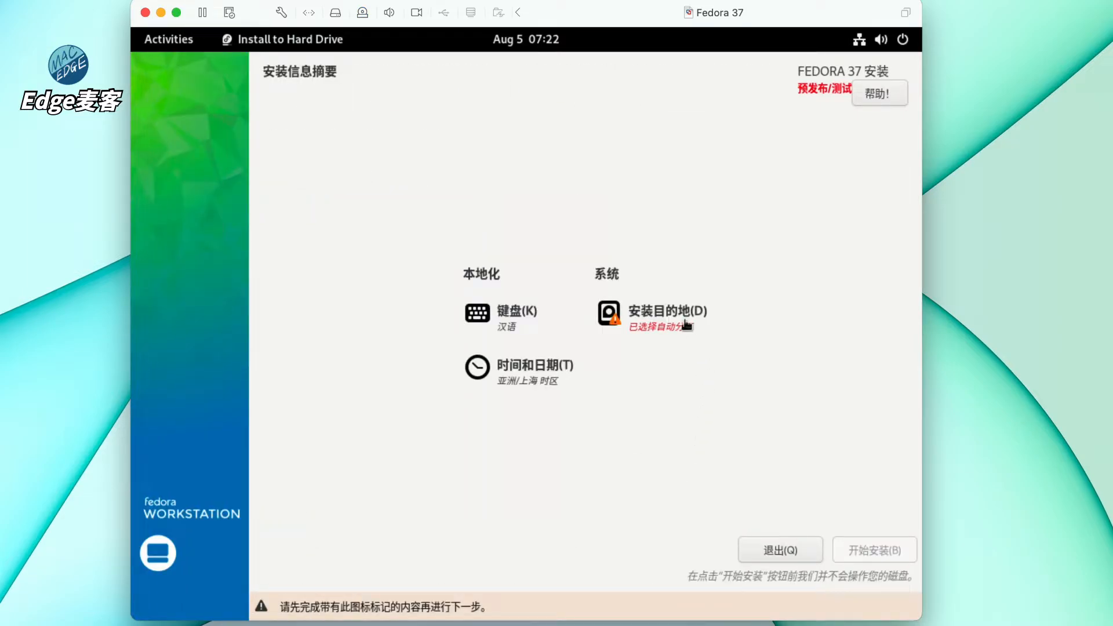
- Keep automatic partitioning on the 128 GiB disk and begin the installation
left_click(692, 336)
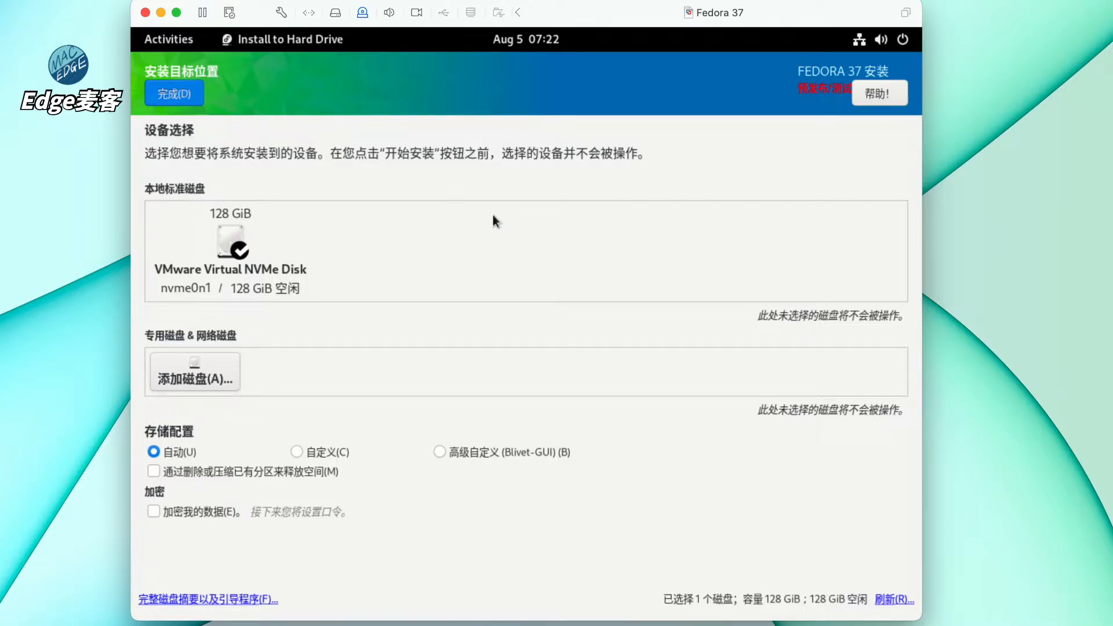
key("alt+d")
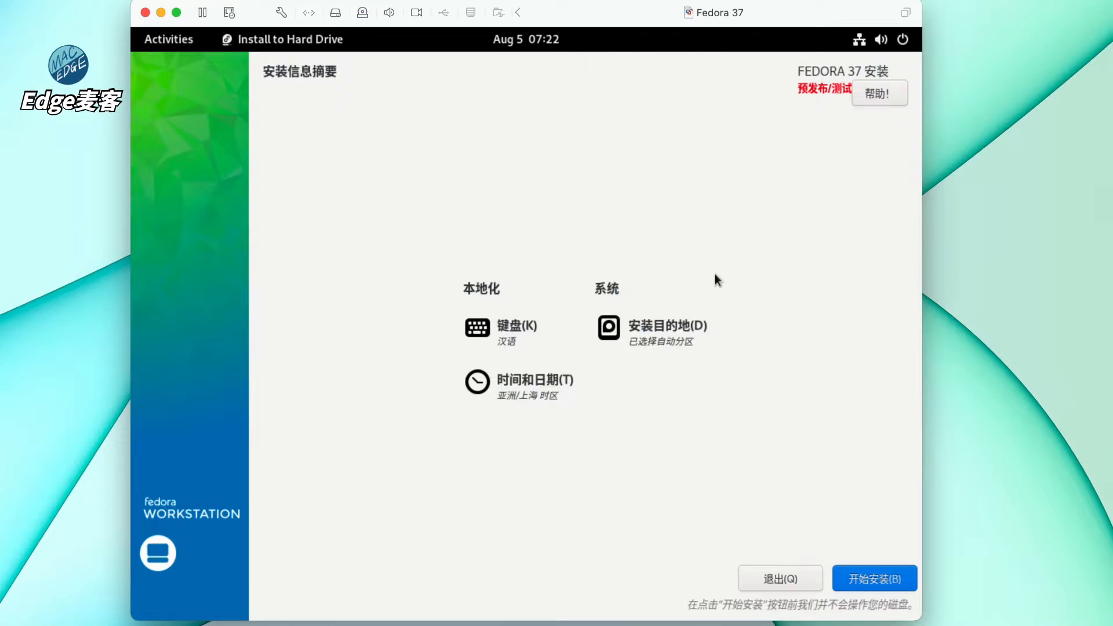
left_click(863, 579)
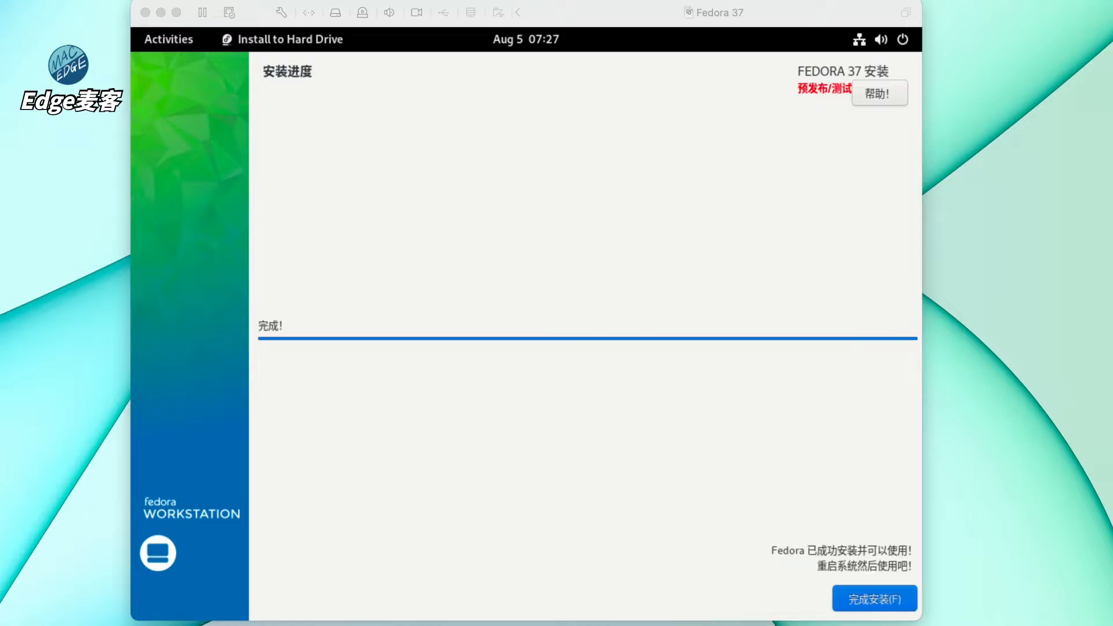
- Finish the installer and restart the live system from the system menu, confirming Restart
left_click(828, 445)
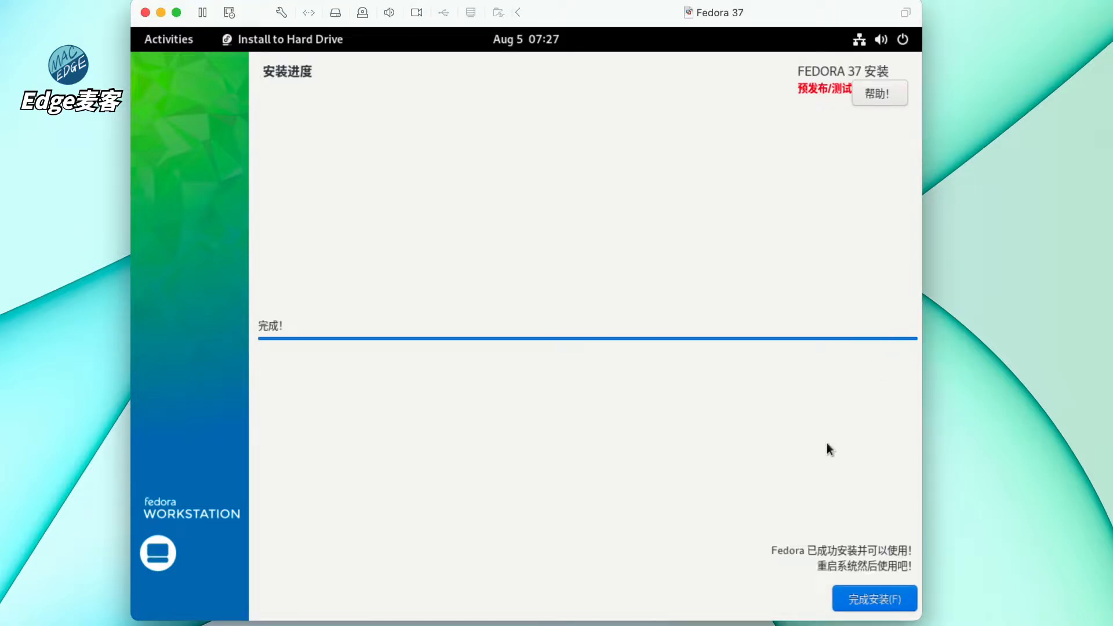
left_click(859, 603)
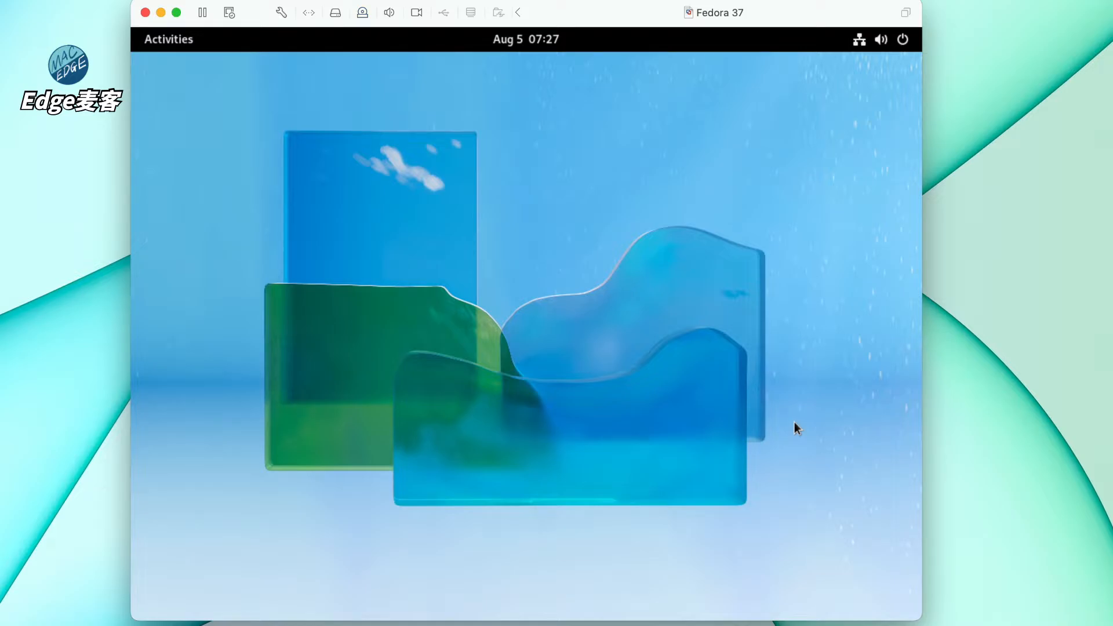
left_click(903, 43)
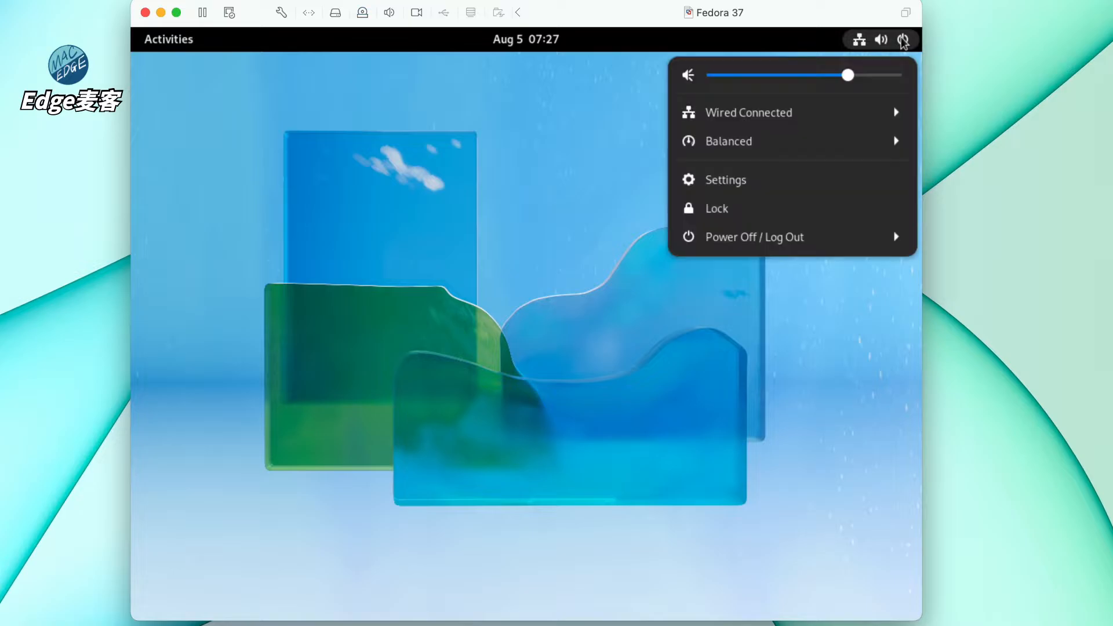
left_click(768, 248)
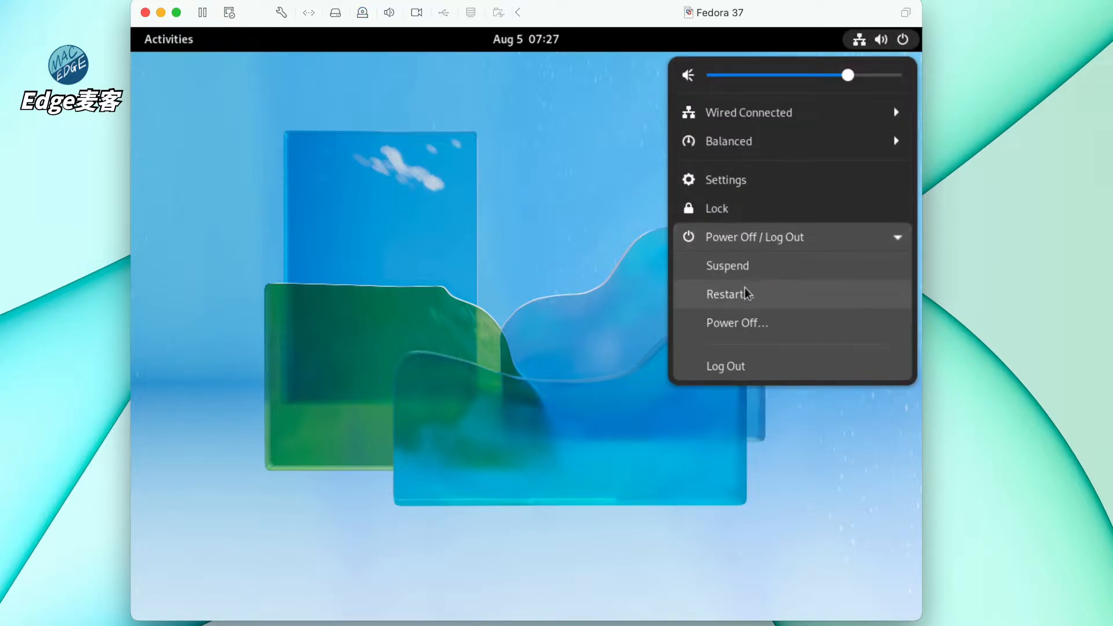
left_click(735, 296)
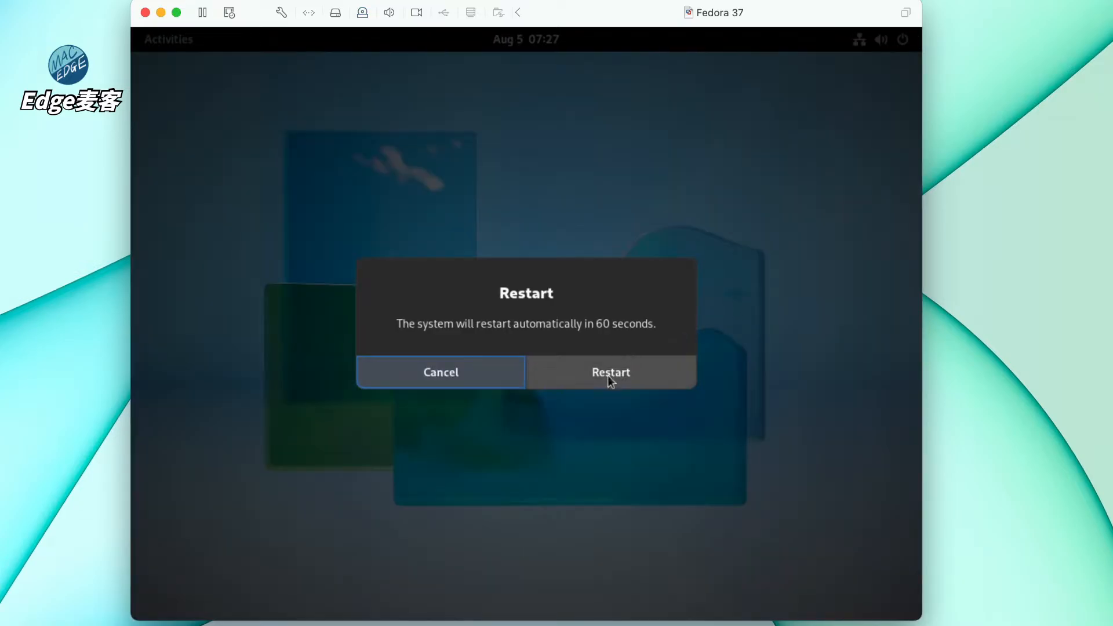
left_click(607, 375)
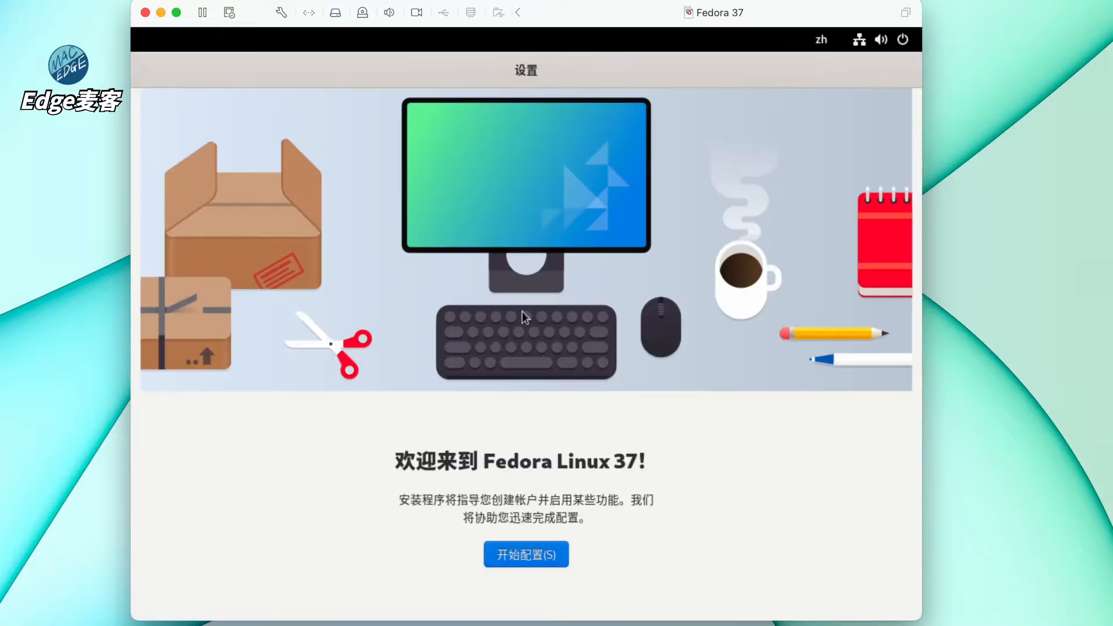
- Begin first-run setup, pass the privacy page, enable third-party repositories, and skip online accounts
left_click(519, 557)
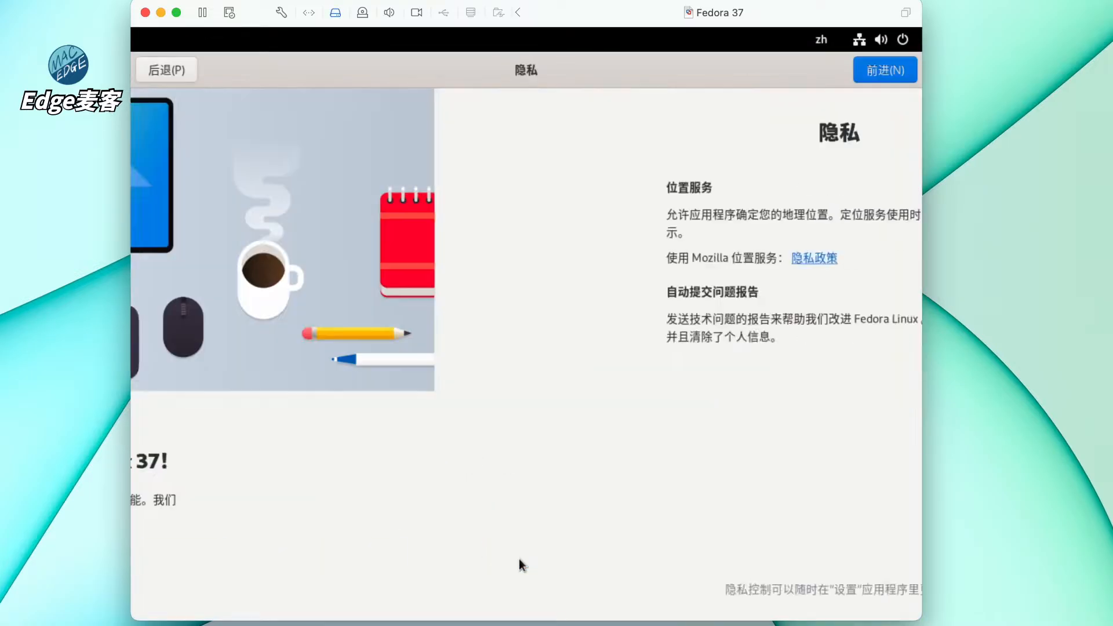
left_click(883, 70)
left_click(870, 77)
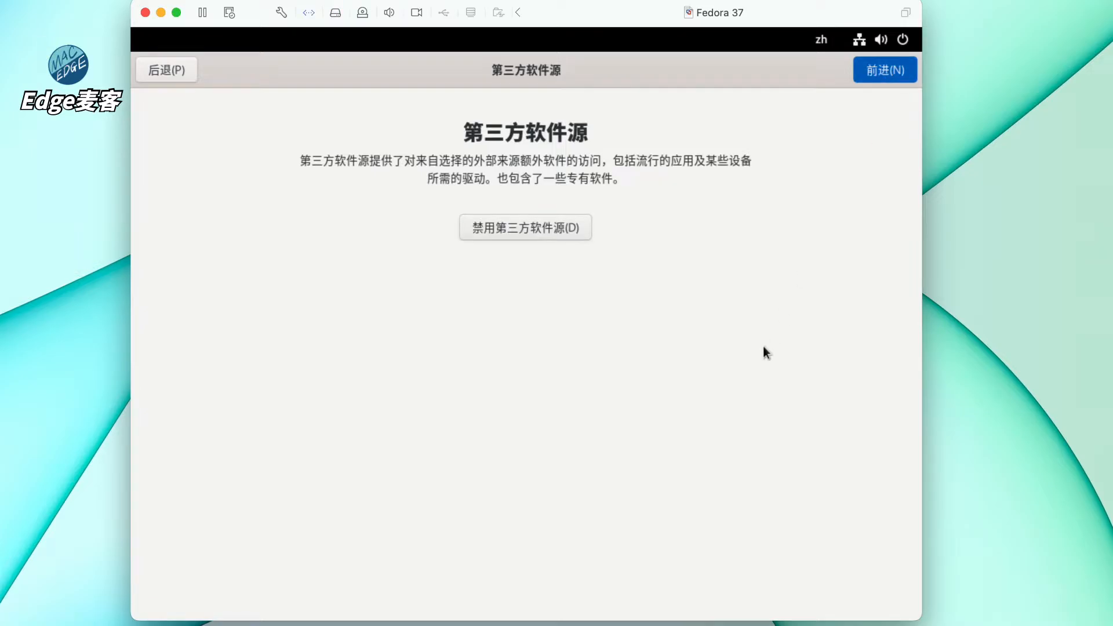
key("alt+n")
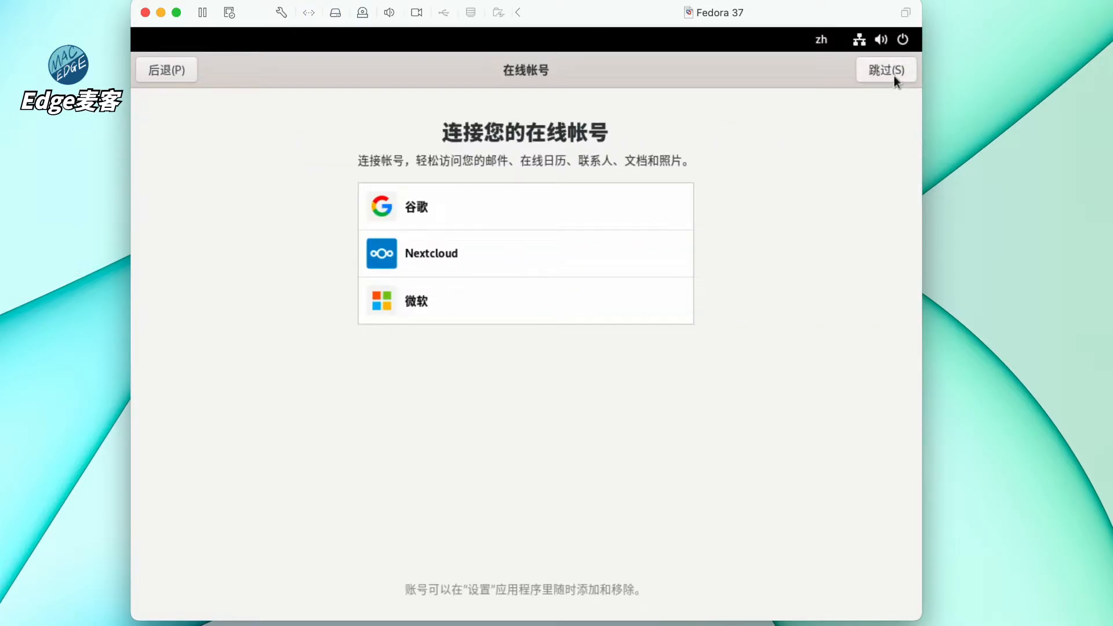
left_click(894, 76)
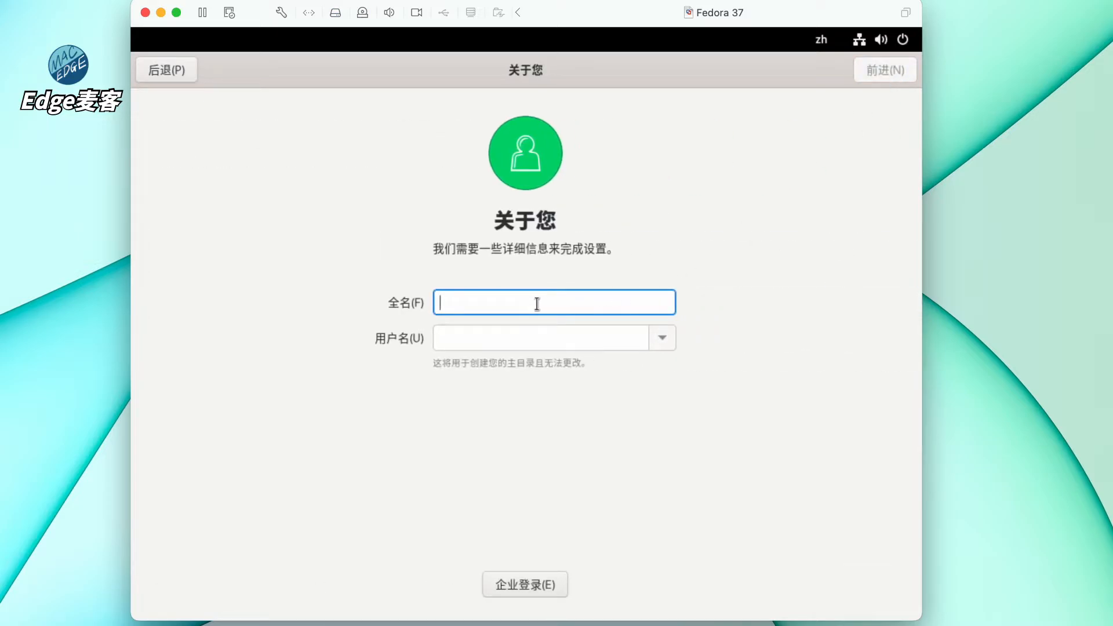
- Create the local account 'user', set and confirm its password, and start using Fedora
type("user")
key("Return")
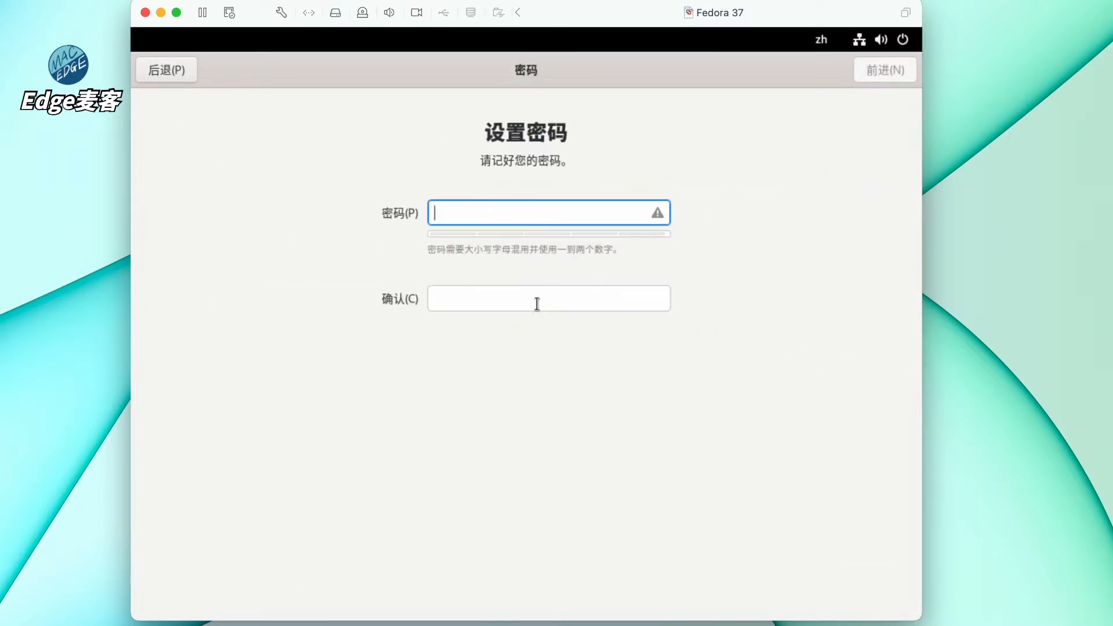
type("123456")
key("Tab")
type("123456")
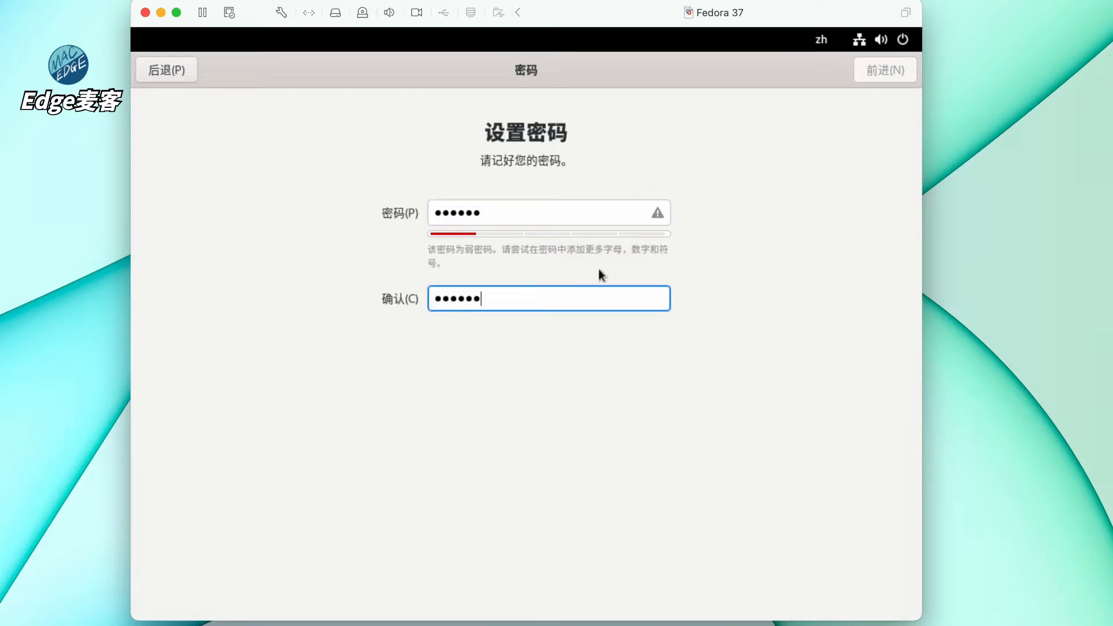
left_click(900, 73)
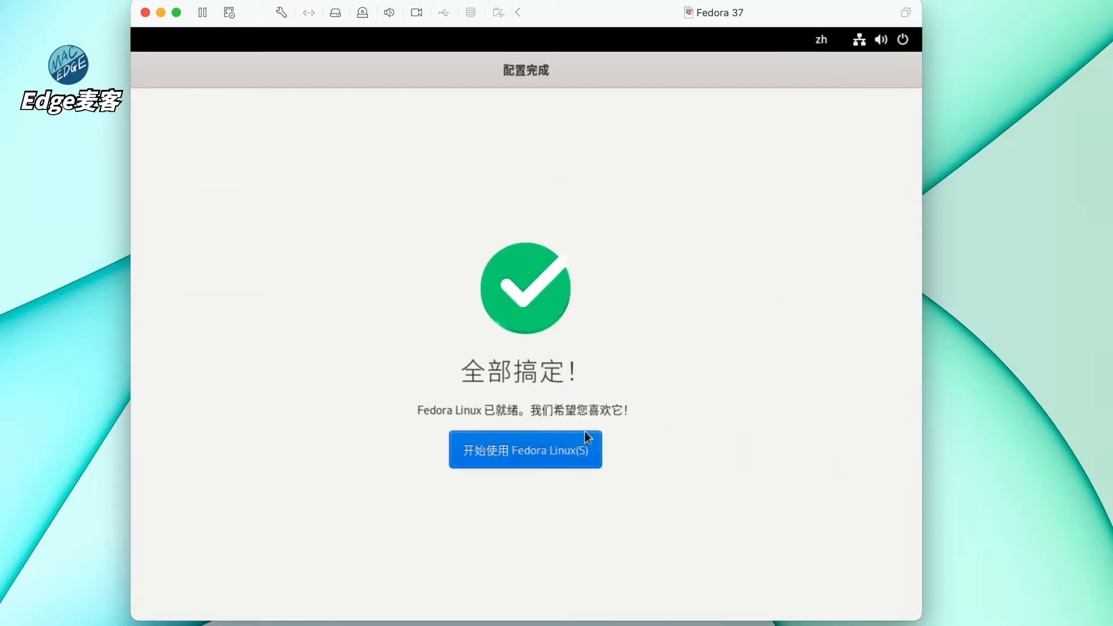
left_click(545, 450)
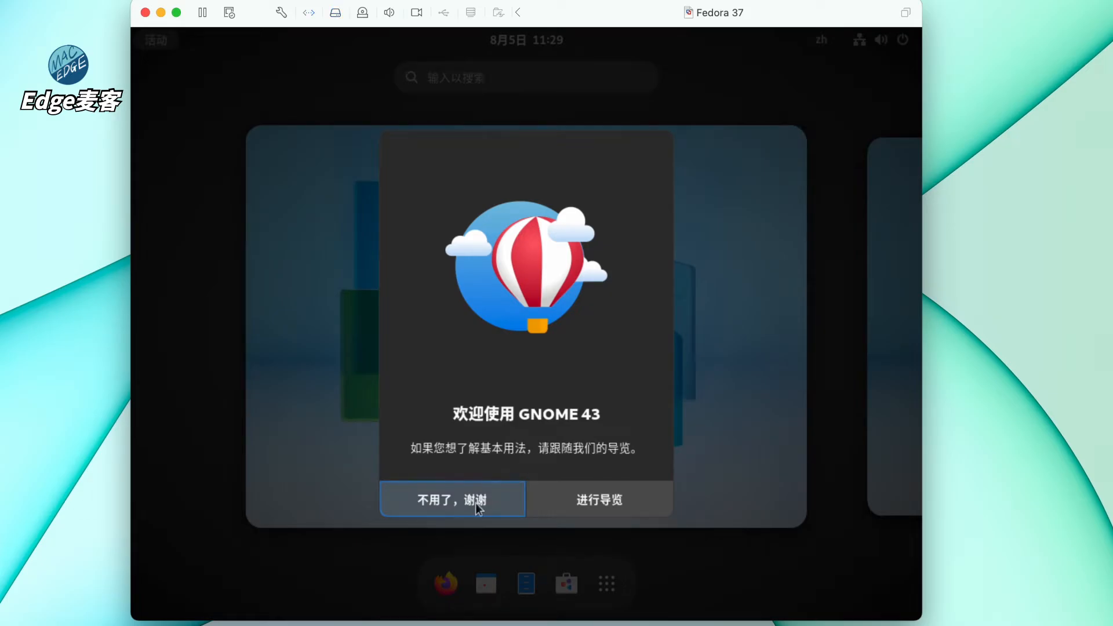
- Decline the GNOME welcome tour and check the VM's Display settings before closing them
left_click(475, 503)
left_click(503, 421)
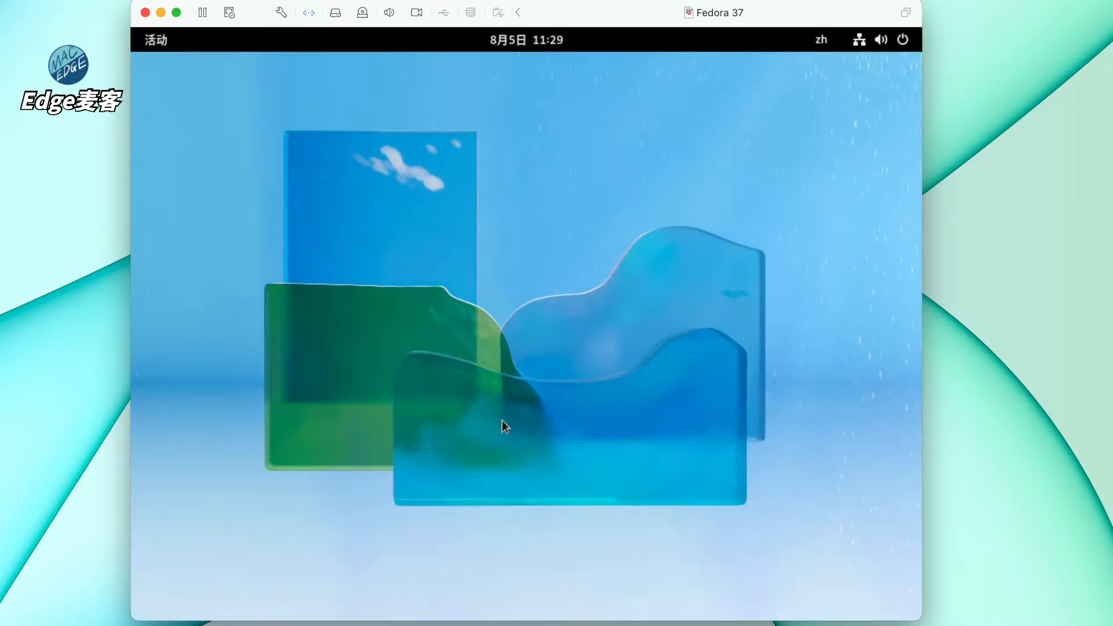
left_click(156, 39)
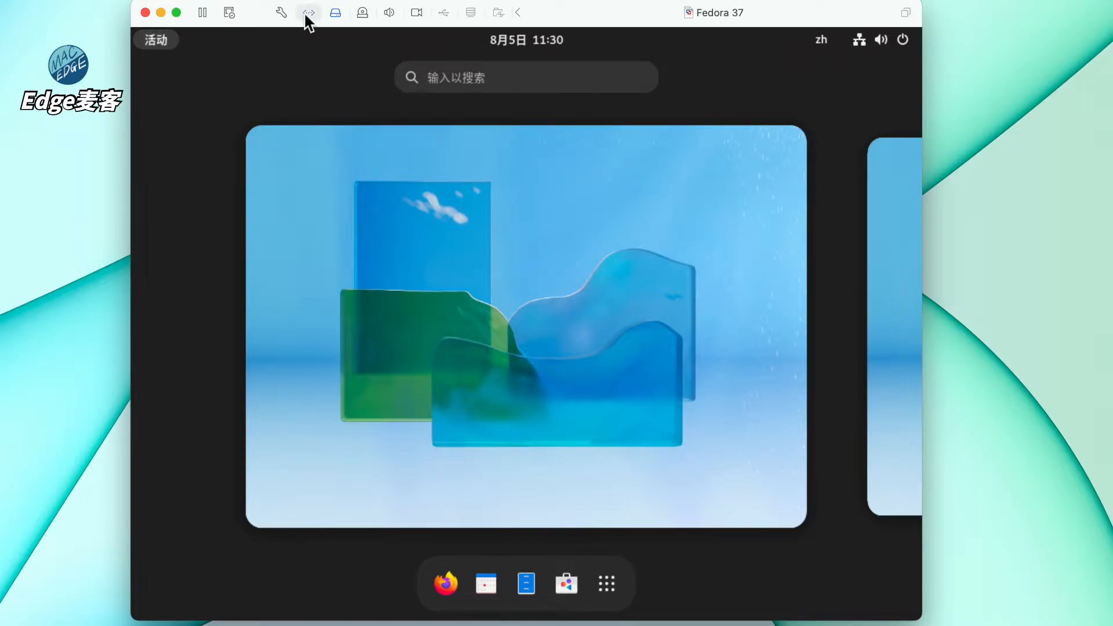
left_click(281, 14)
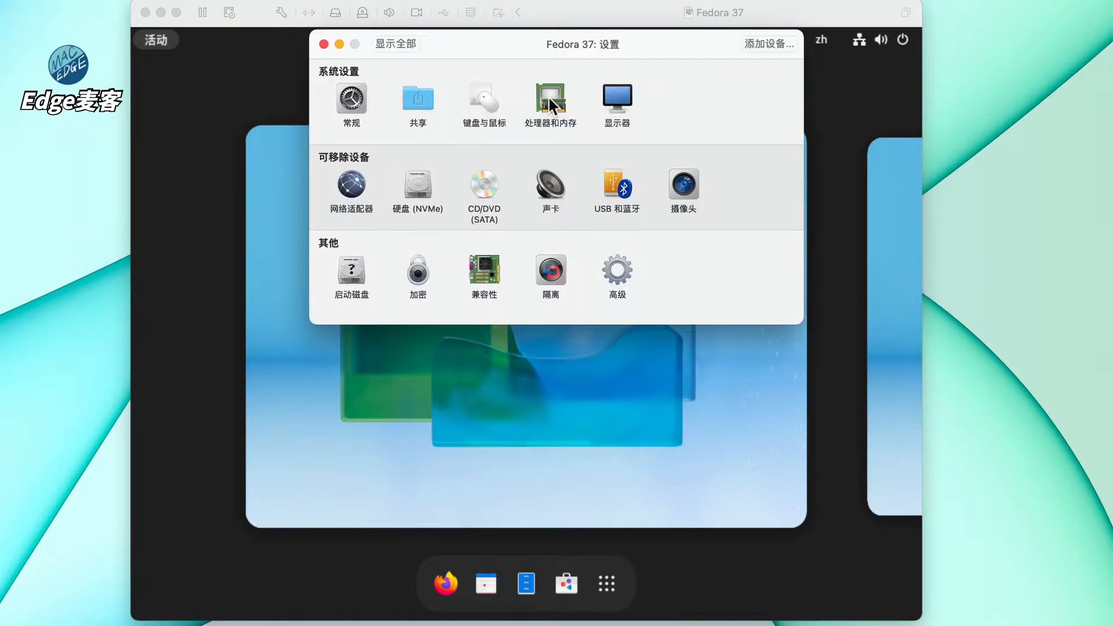
left_click(616, 109)
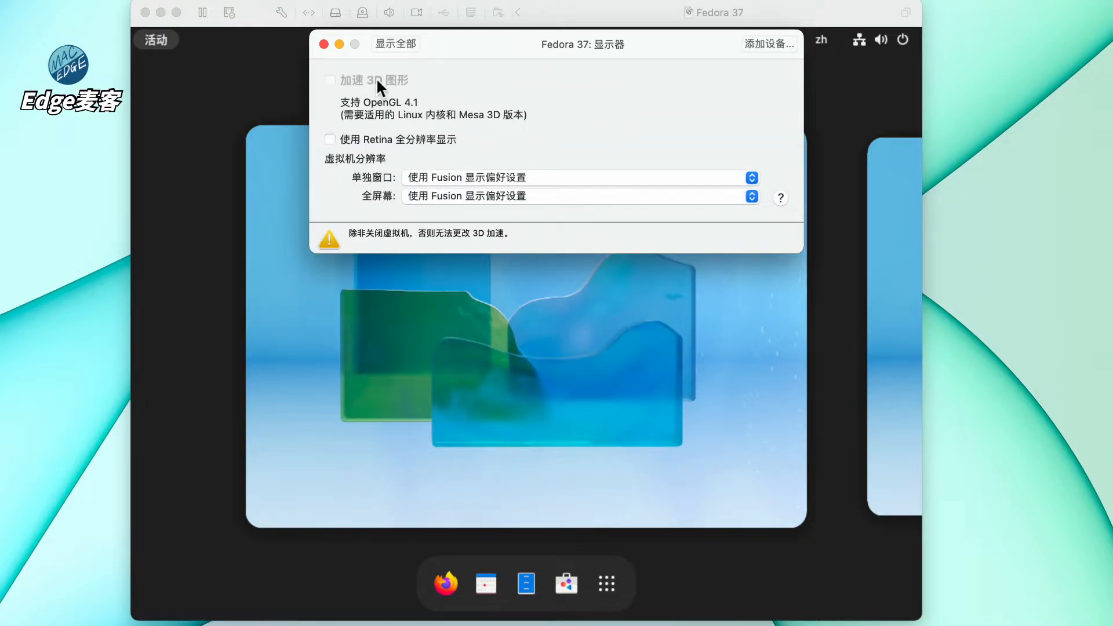
left_click(324, 43)
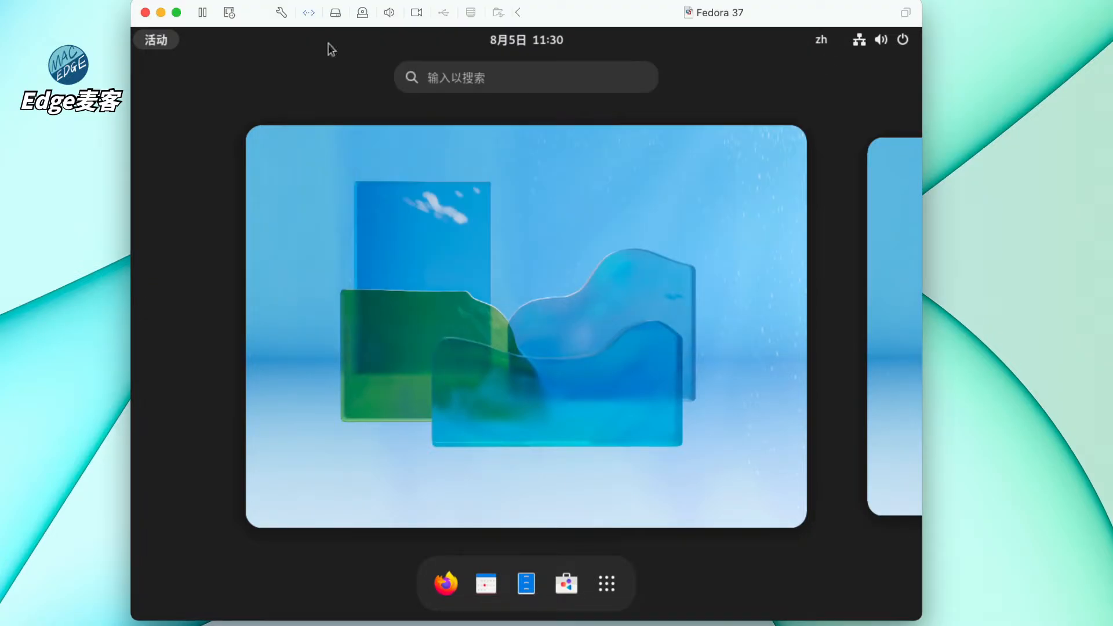
- Shut down Fedora via the system menu's Power Off option and confirm
left_click(902, 40)
left_click(775, 251)
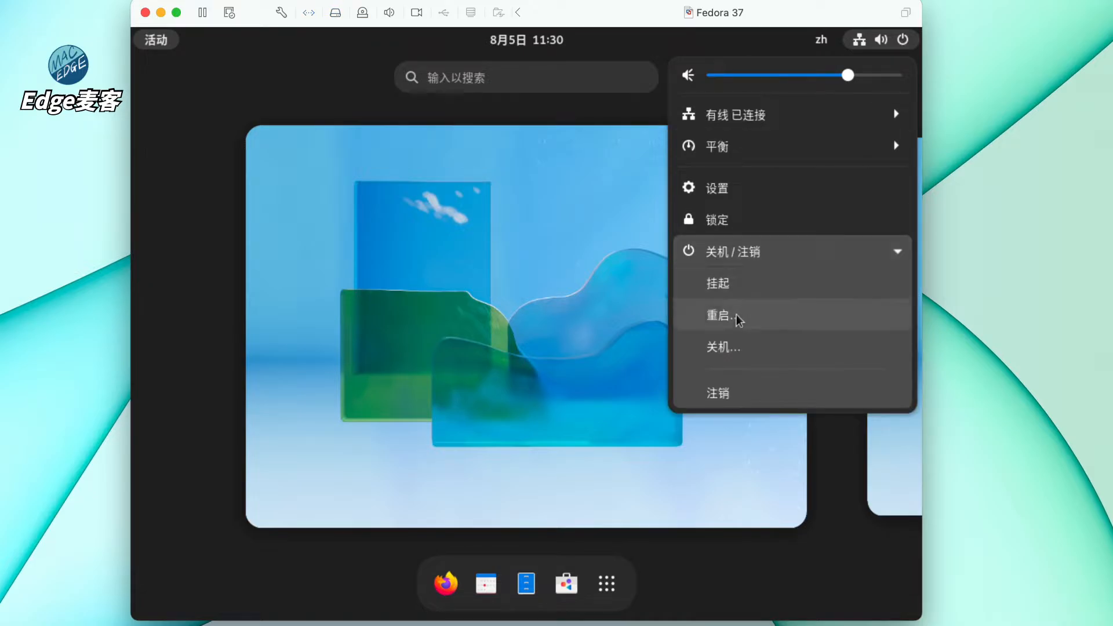
left_click(728, 350)
left_click(621, 377)
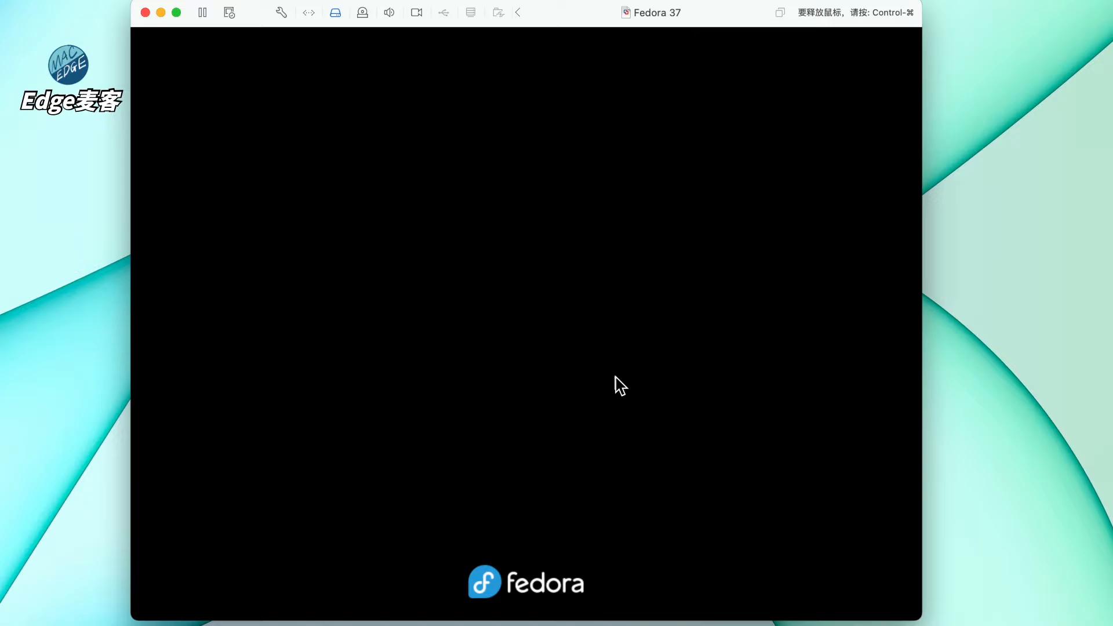
- Enable 3D acceleration with 256 MB shared graphics memory and Retina full-resolution display
left_click(283, 13)
left_click(617, 98)
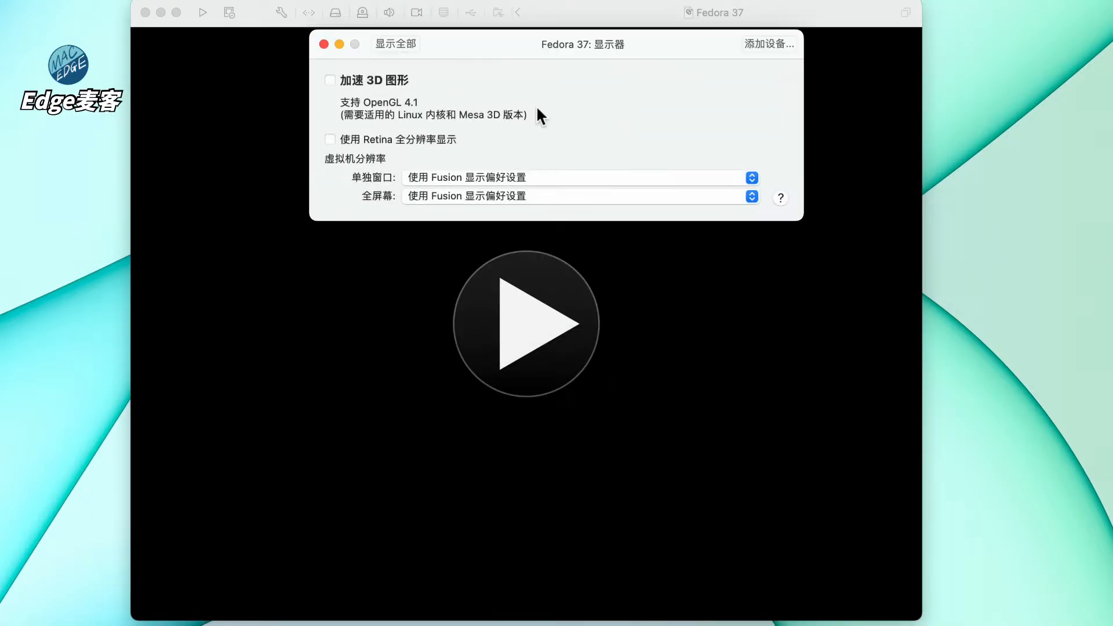
left_click(387, 84)
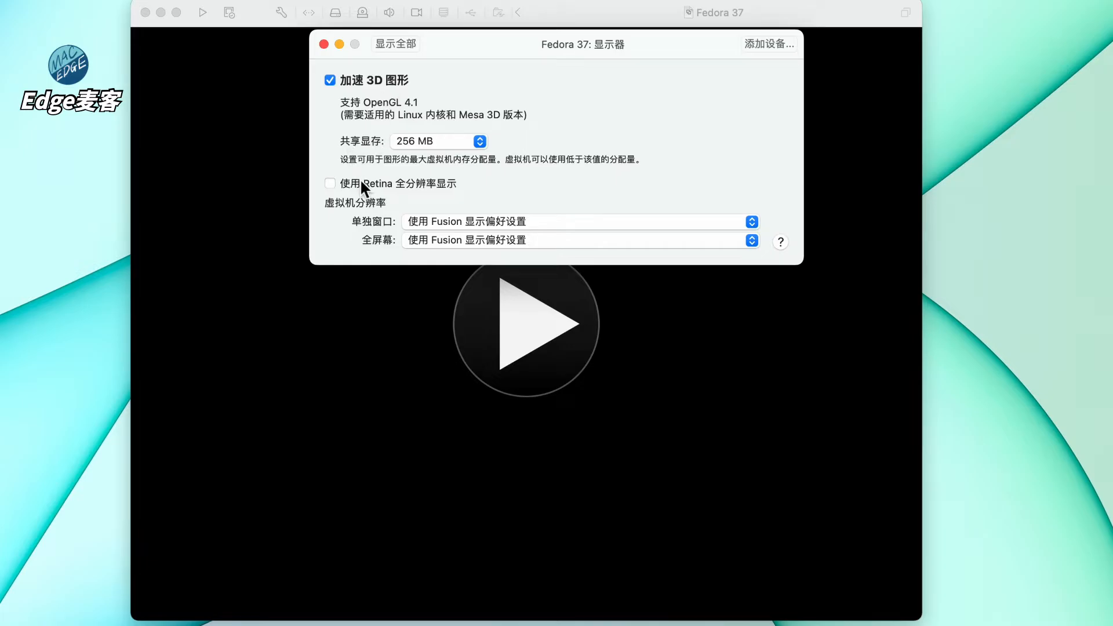
left_click(426, 141)
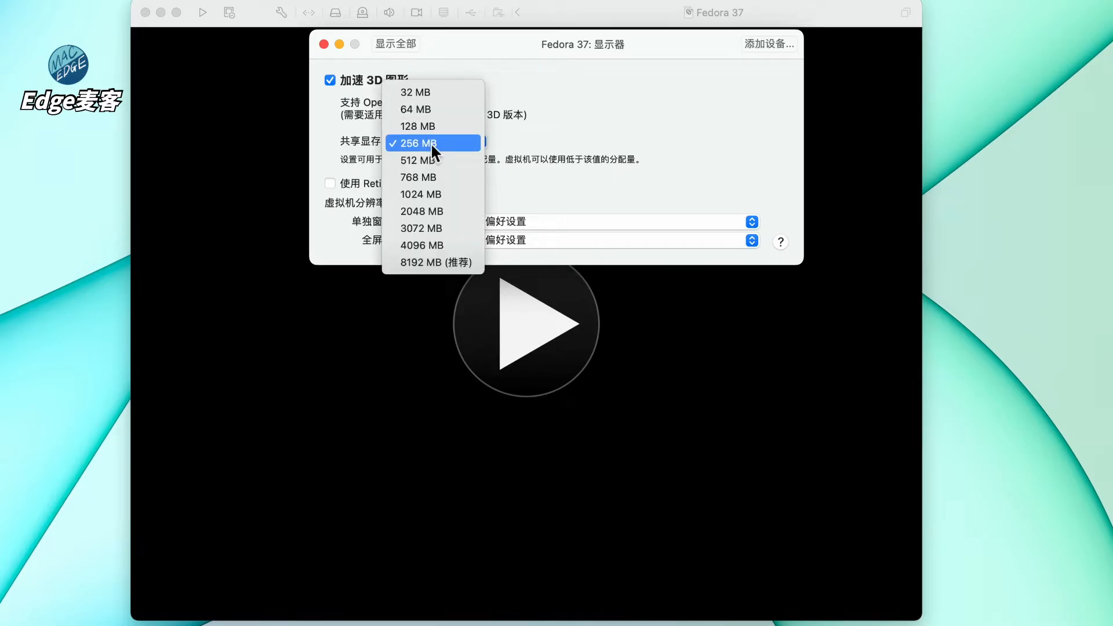
left_click(430, 142)
left_click(370, 181)
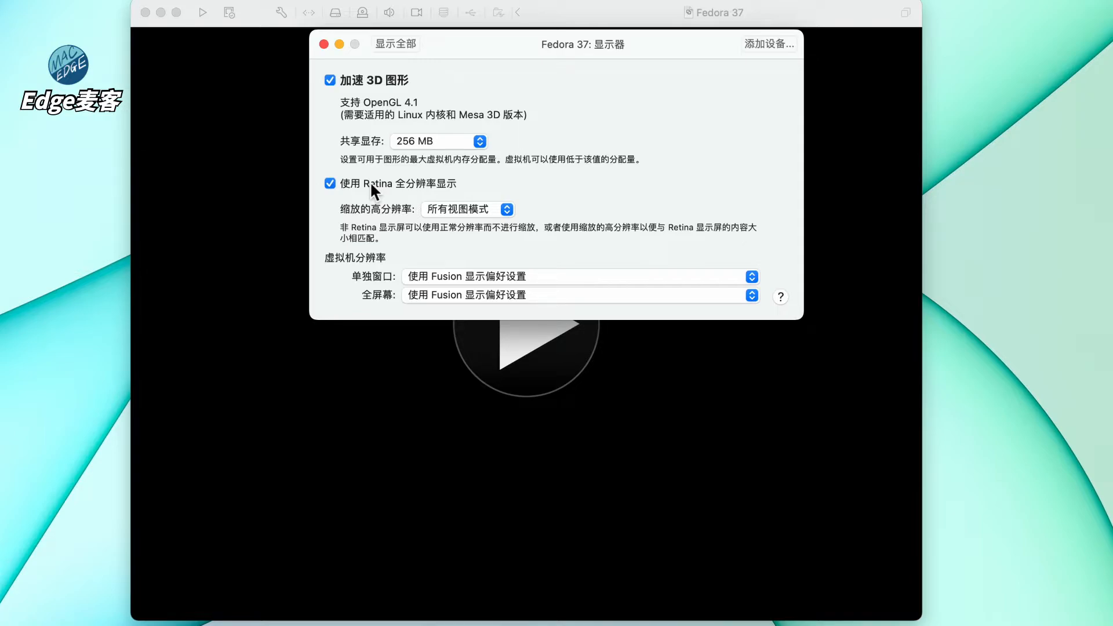
left_click(400, 45)
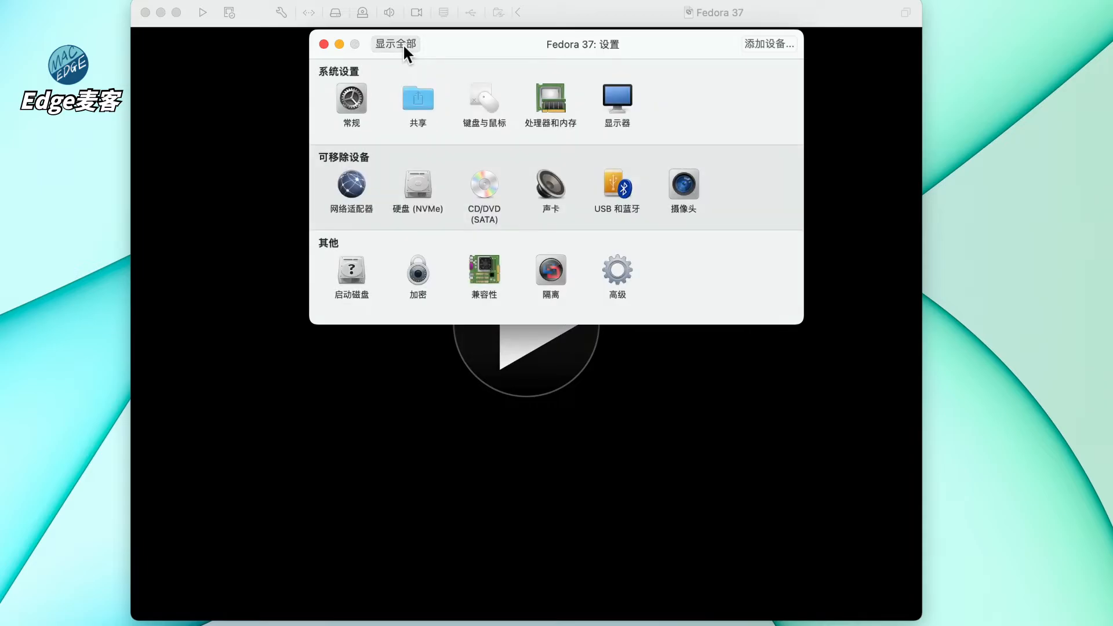
left_click(324, 44)
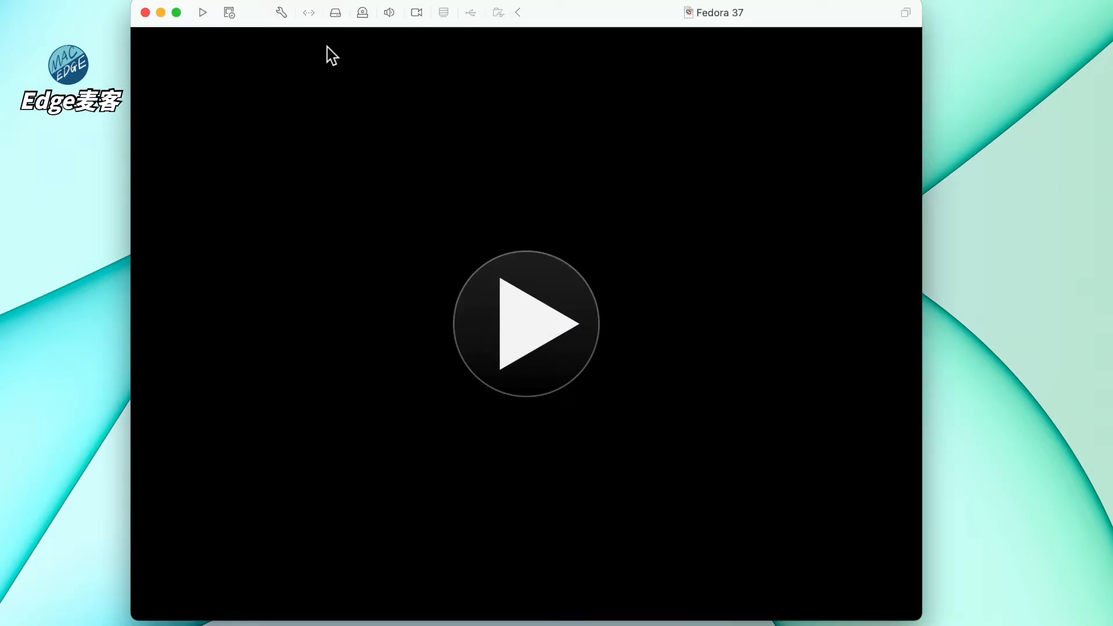
- Start the Fedora 37 VM and sign in with the user account's password
left_click(527, 302)
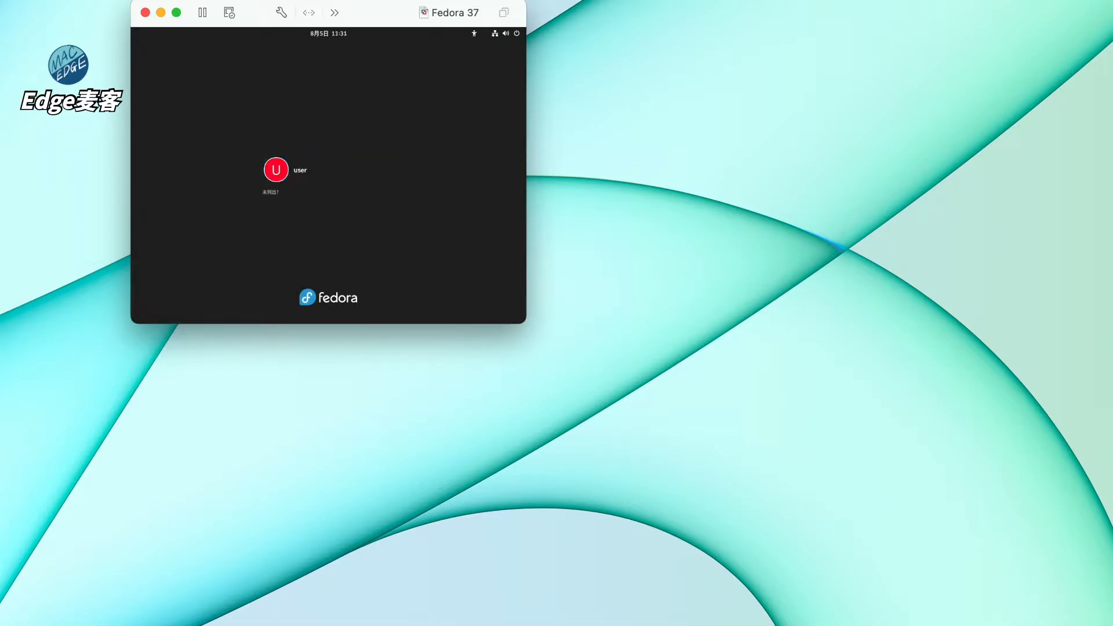
left_click(281, 174)
type("•••••")
key("Return")
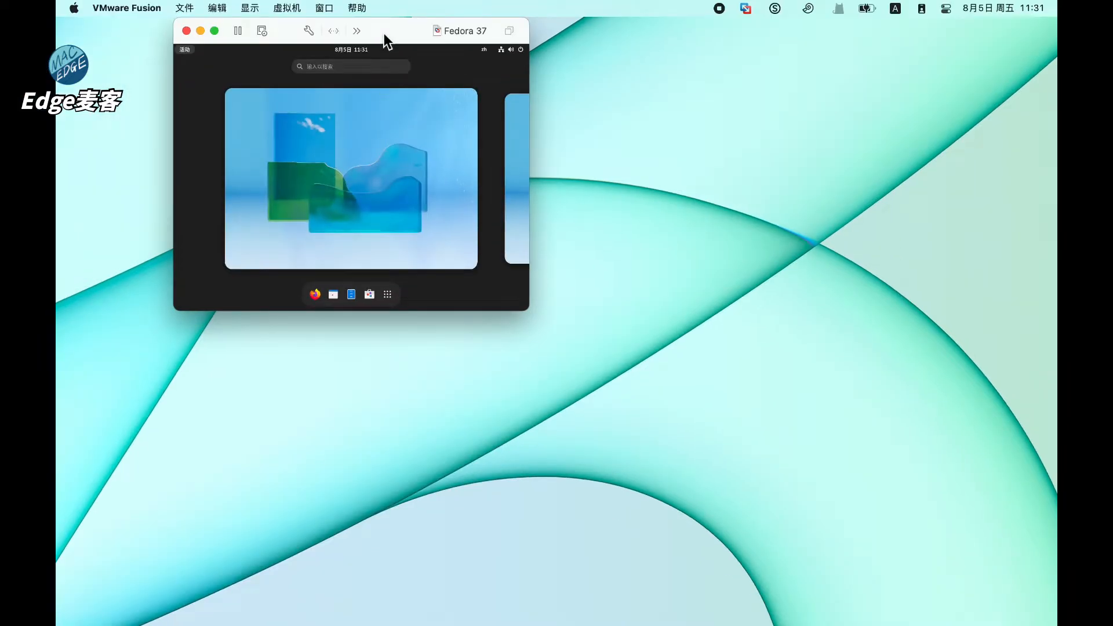
- Move the VM window left, resize it much larger, and log in again
left_click_drag(384, 33, 317, 4)
left_click_drag(462, 311, 1009, 625)
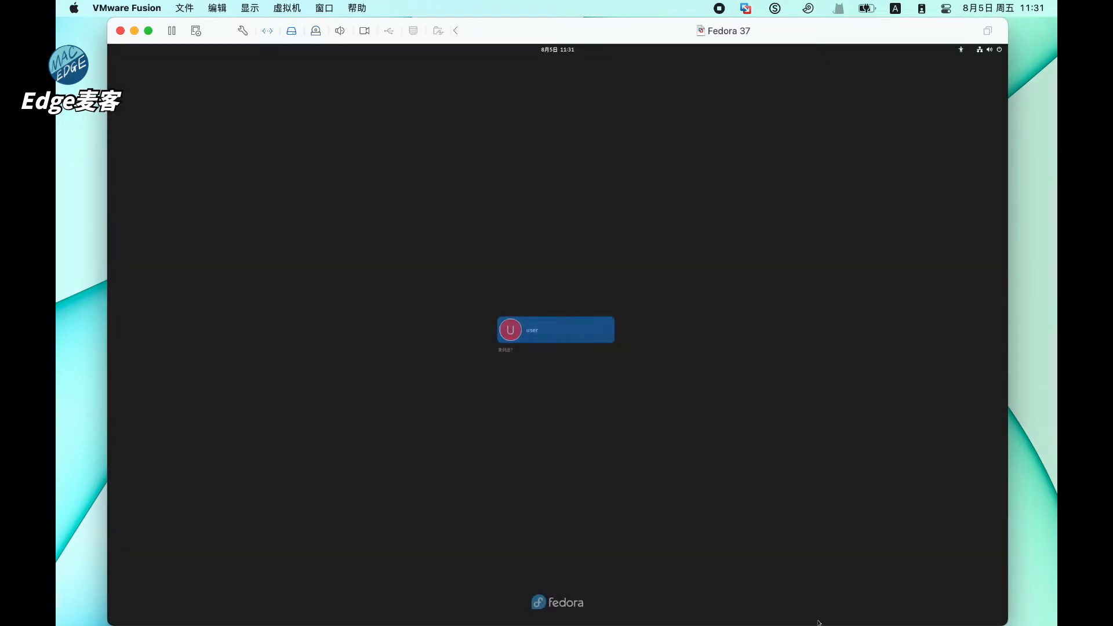
left_click(571, 341)
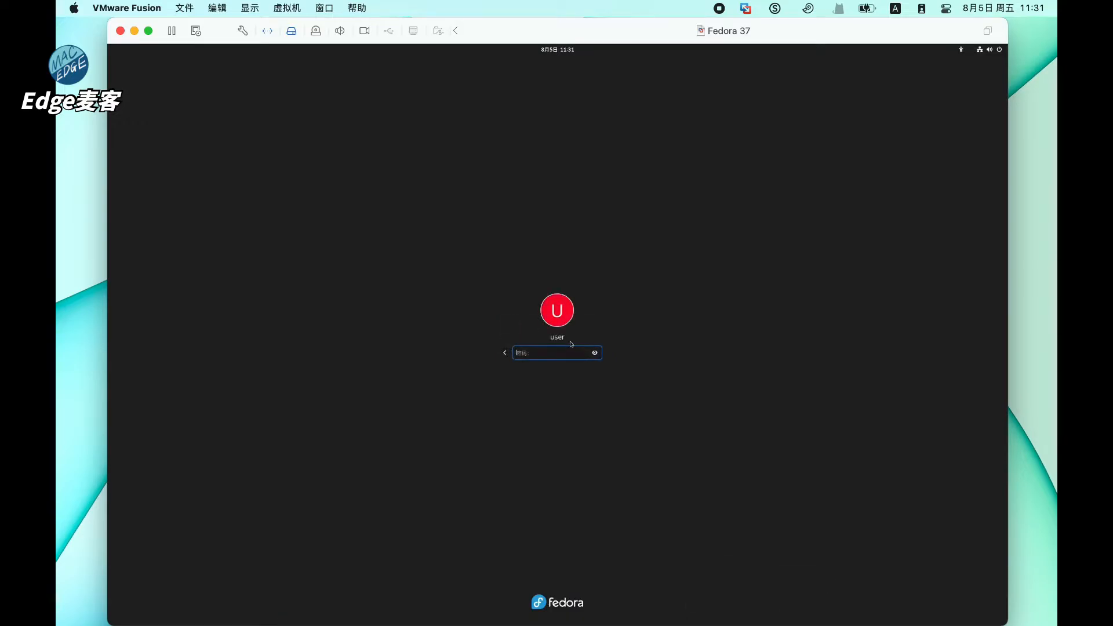
key("Return")
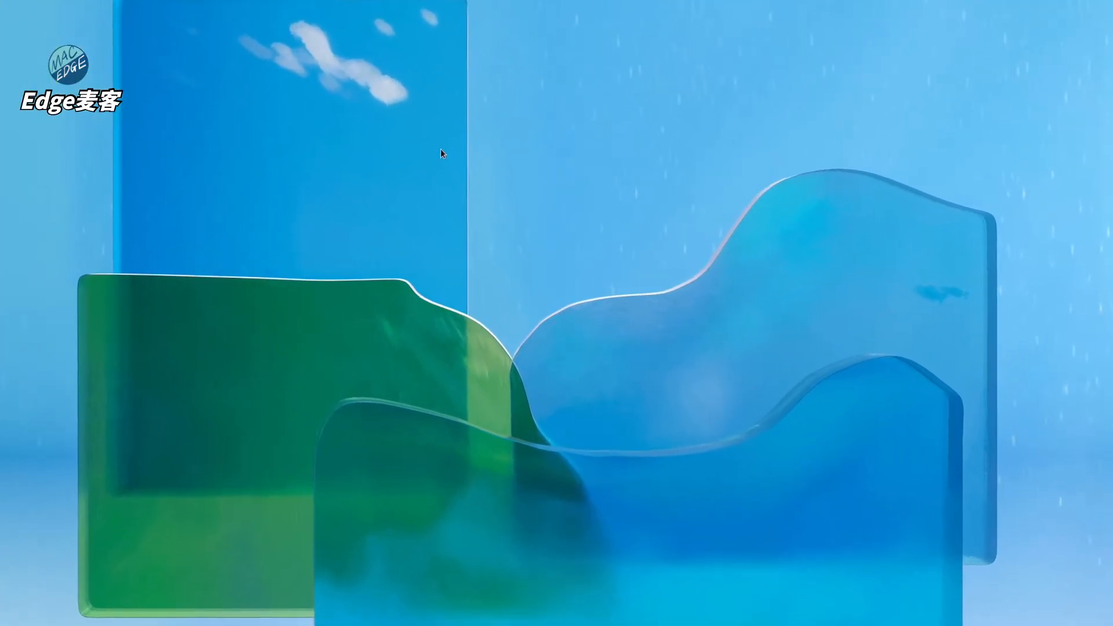
- Set the Fedora display scale to 200%, keep the change, and close Settings
right_click(486, 213)
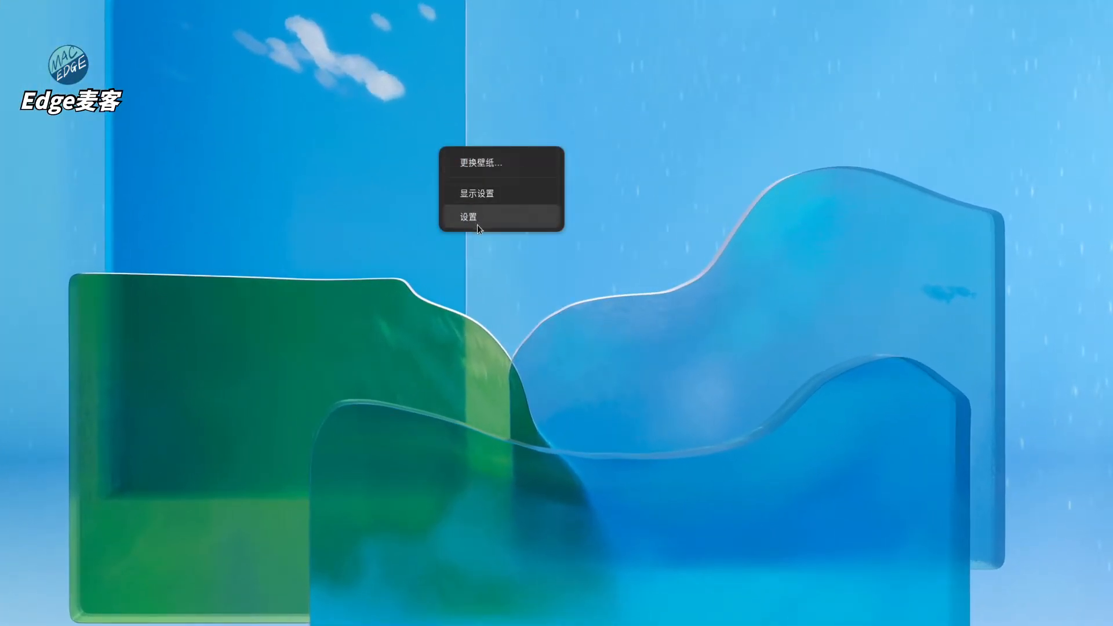
left_click(500, 201)
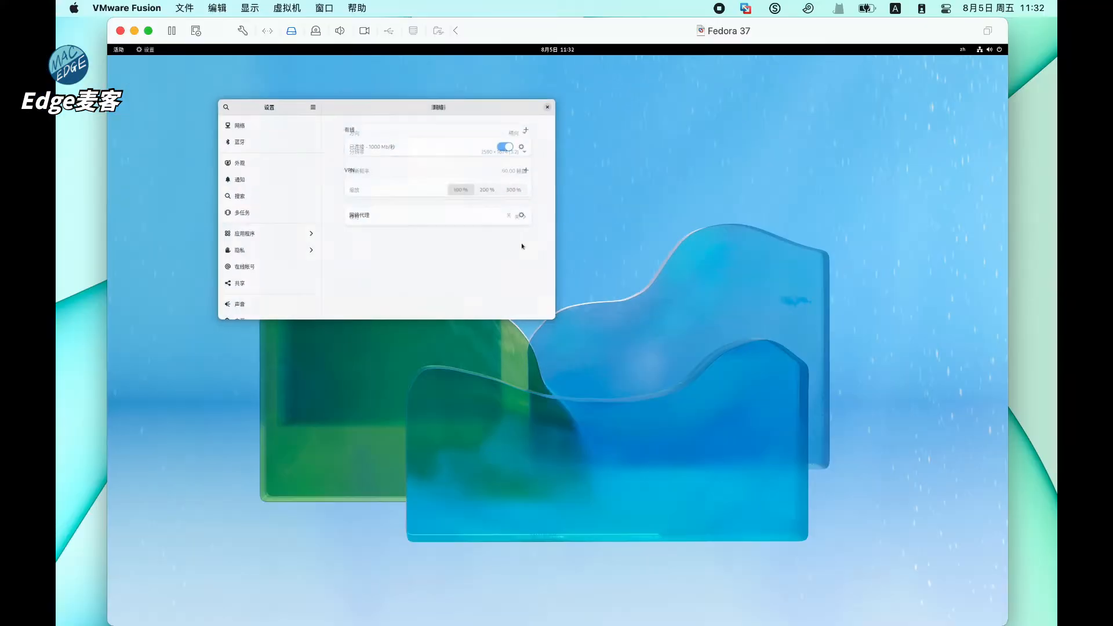
left_click(489, 188)
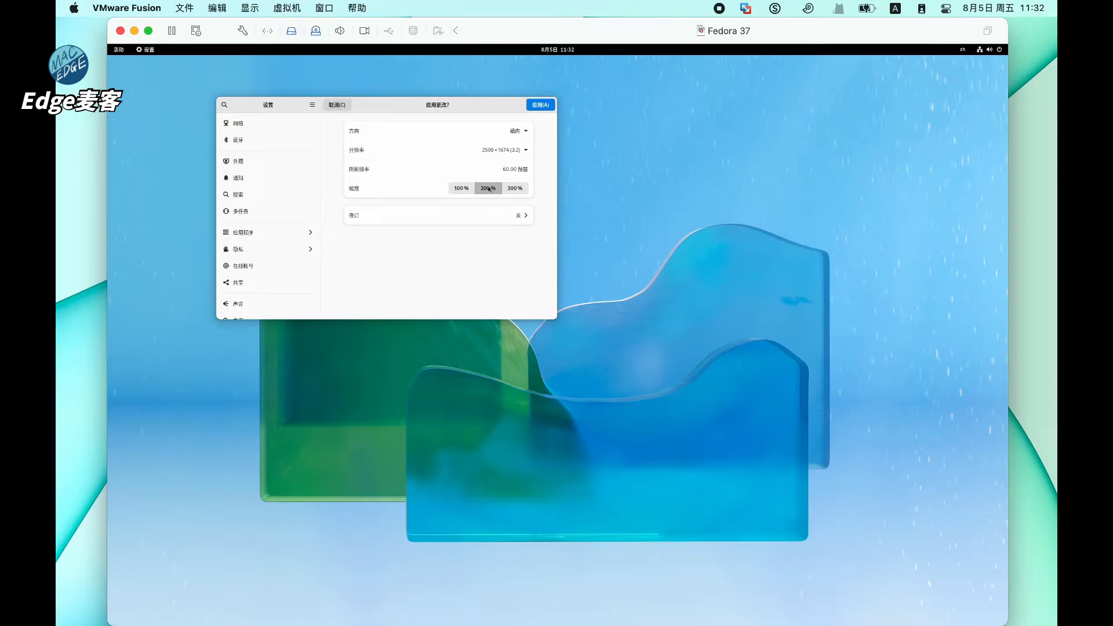
left_click(539, 105)
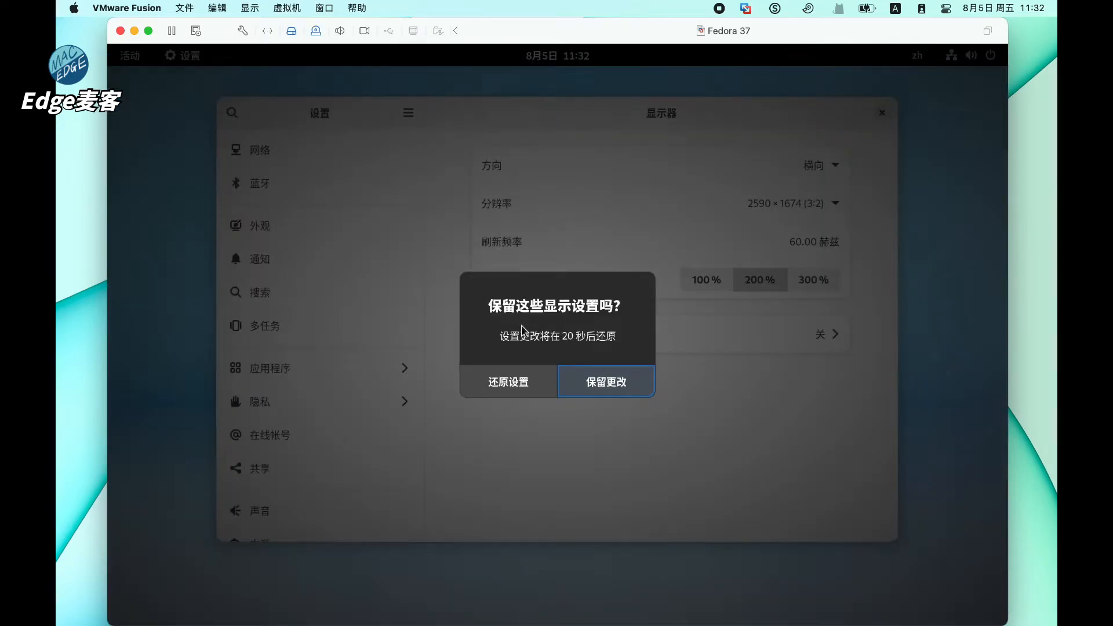
left_click(575, 379)
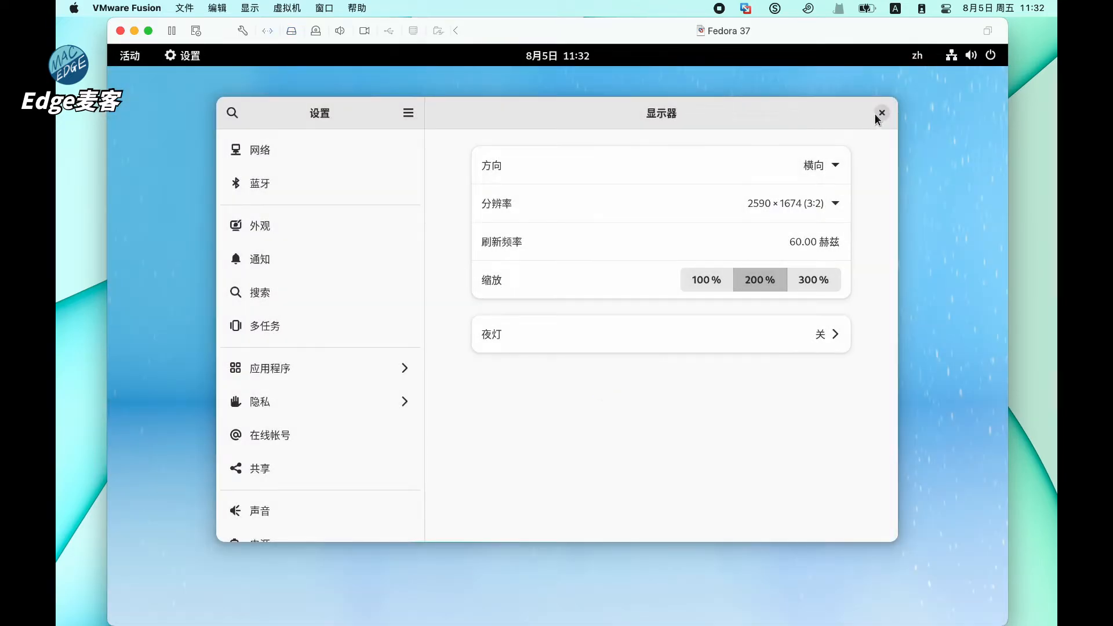
left_click(882, 113)
- Reopen the display settings from the desktop menu to check them, then close Settings
right_click(484, 147)
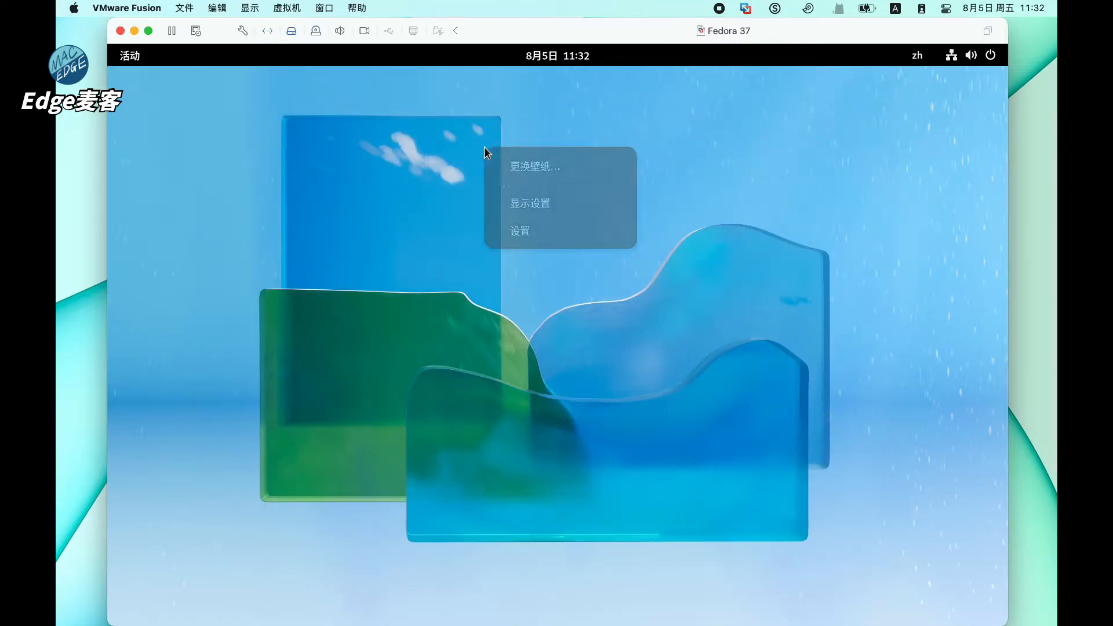
left_click(534, 204)
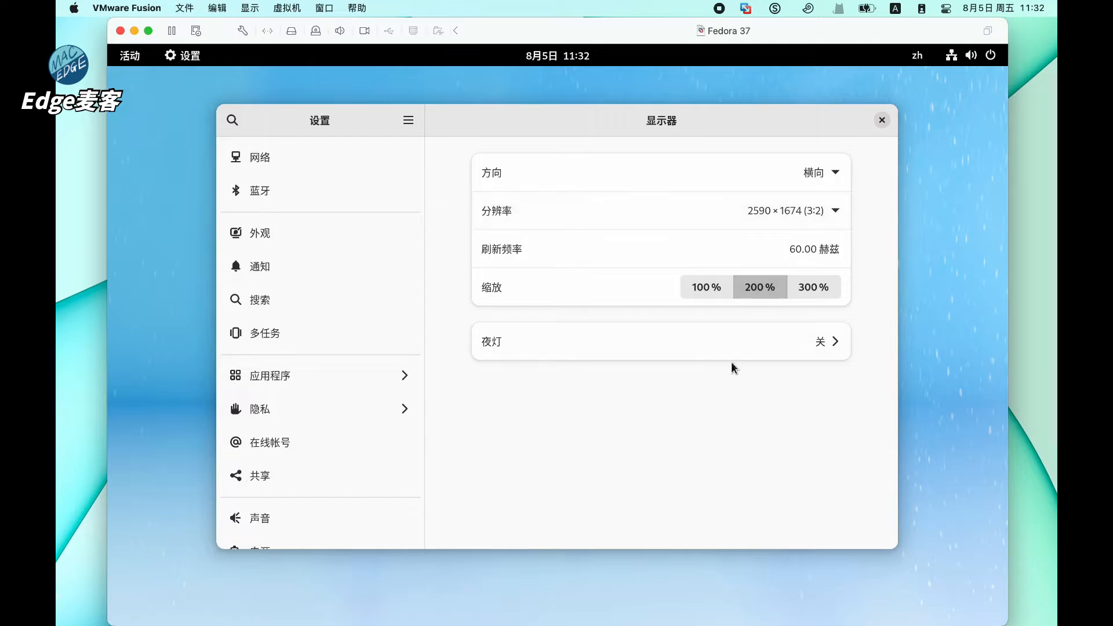
left_click(881, 120)
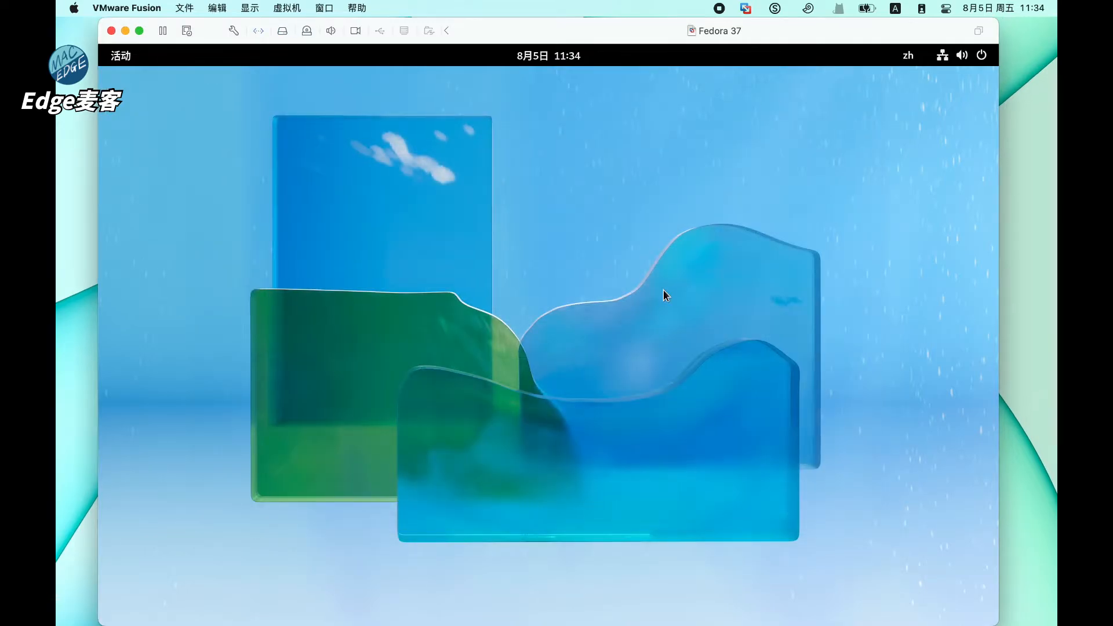
- Launch Terminal via the 'ter' search, move it right, and run glxgears
key("super")
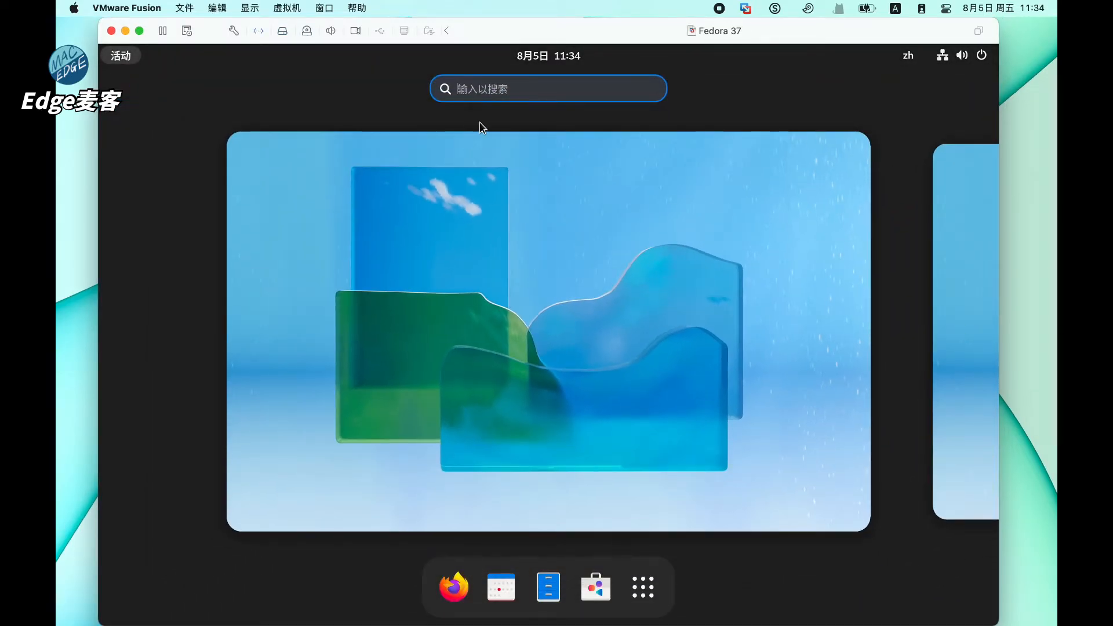
type("ter")
key("Return")
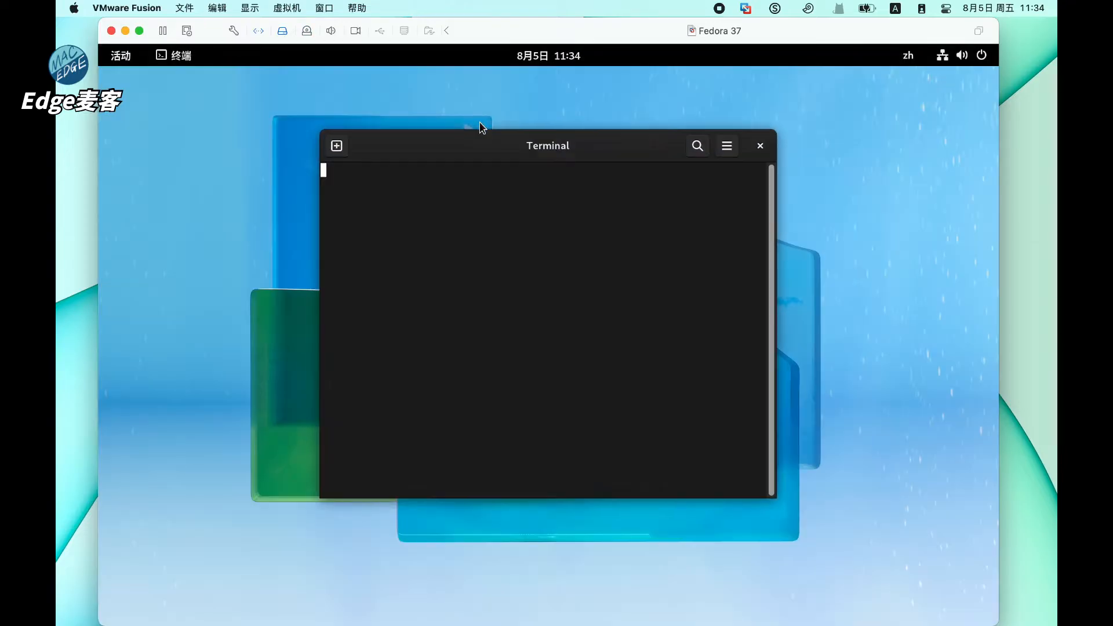
left_click_drag(486, 139, 640, 205)
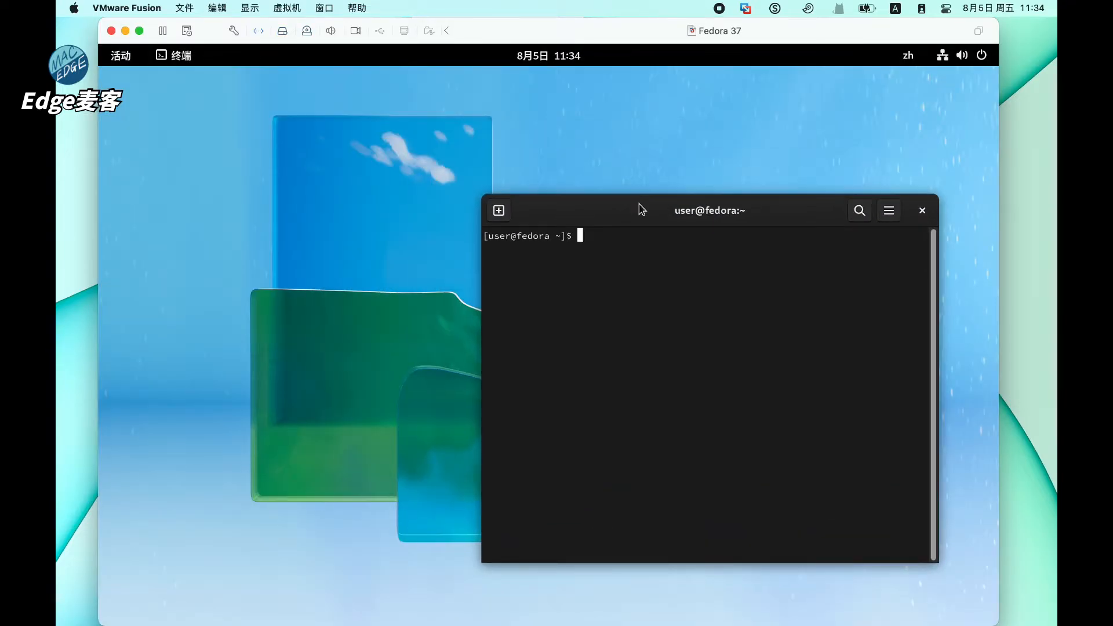
type("glxgears")
key("Return")
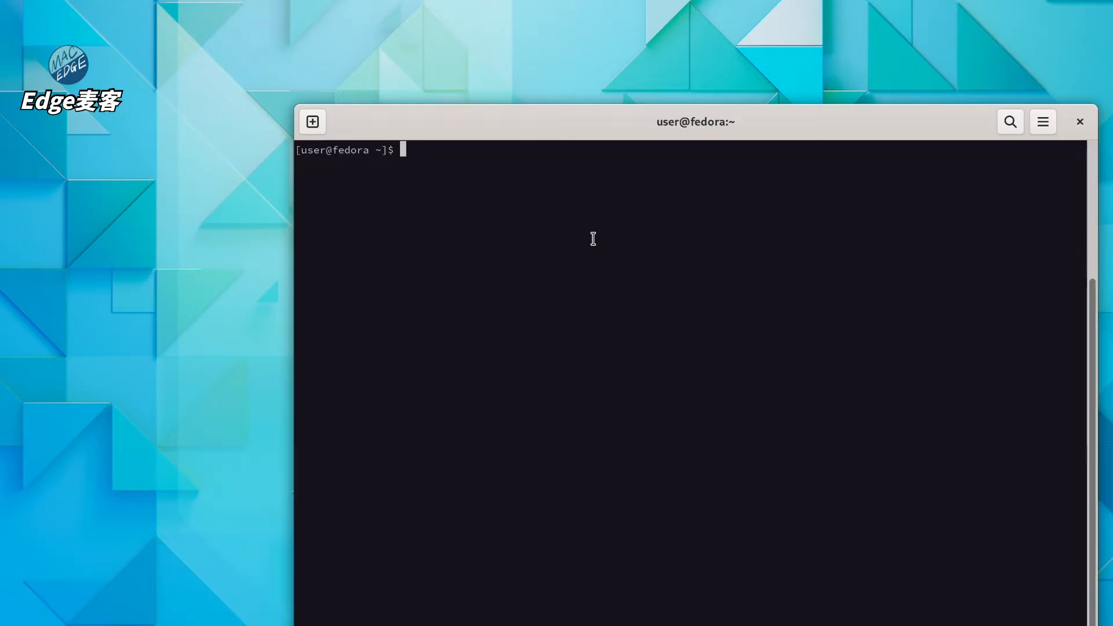
- Run 'vblank_mode=0 glxgears' with vertical sync off, then focus the gears window
type("vblank_mode=0 glxgears")
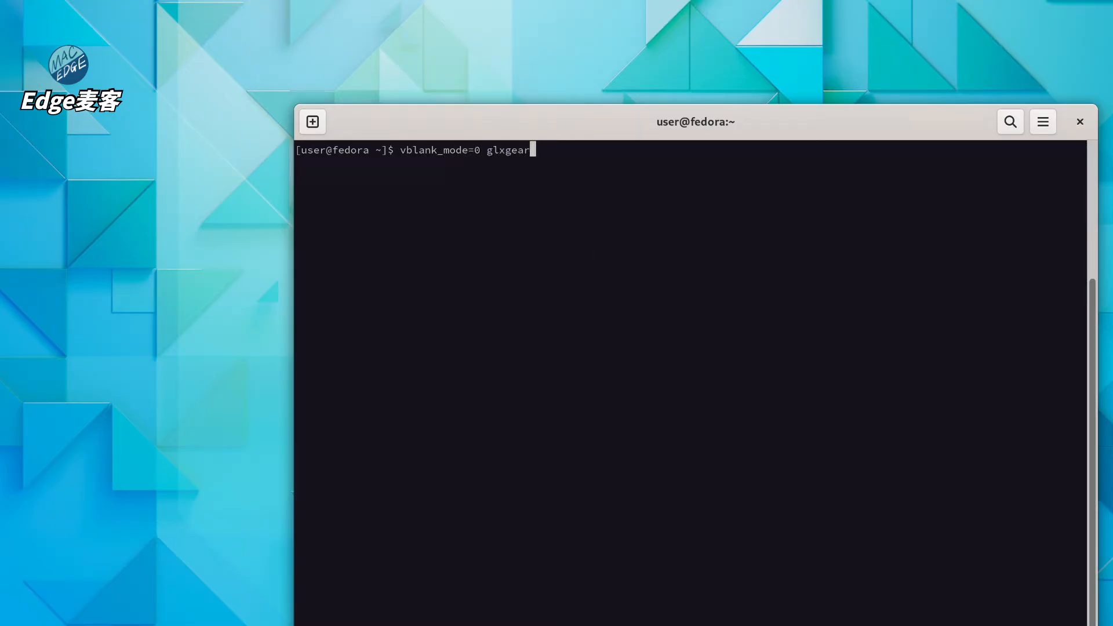
key("Return")
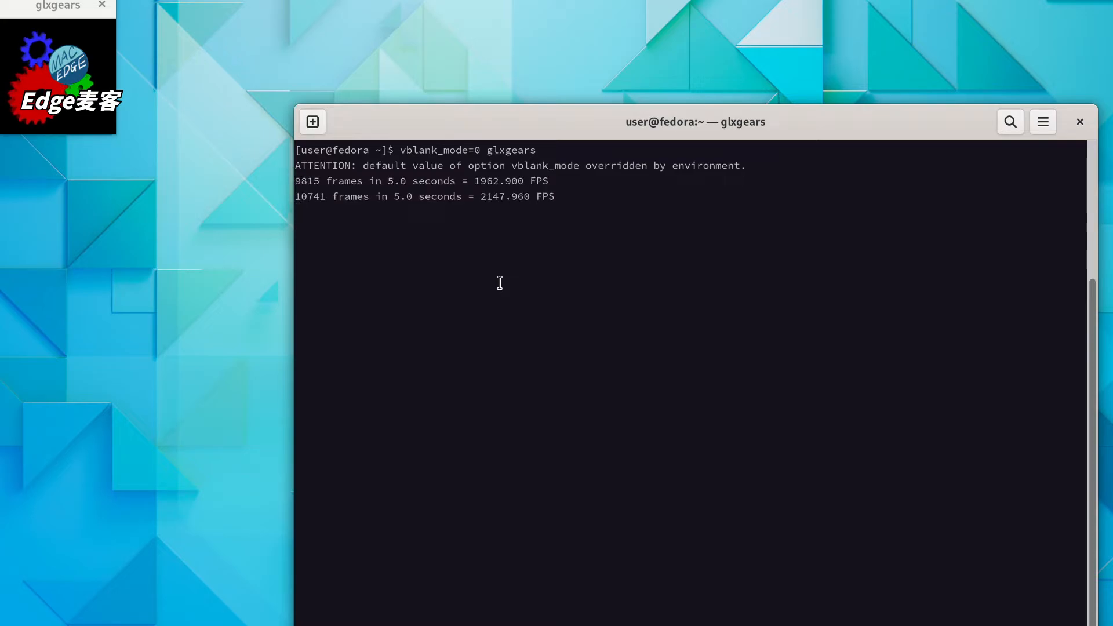
left_click(66, 6)
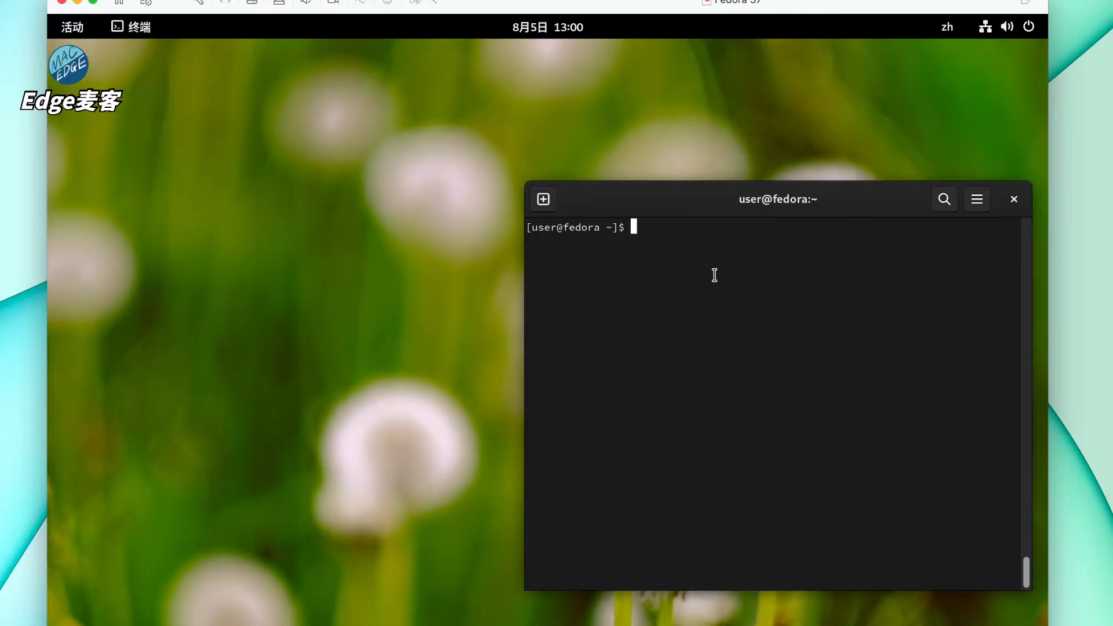
- Run 'sudo dnf install ibus-rime' and confirm installing the 12 packages with y
type("sudo dnf install ibus-rime")
key("Return")
key("Return")
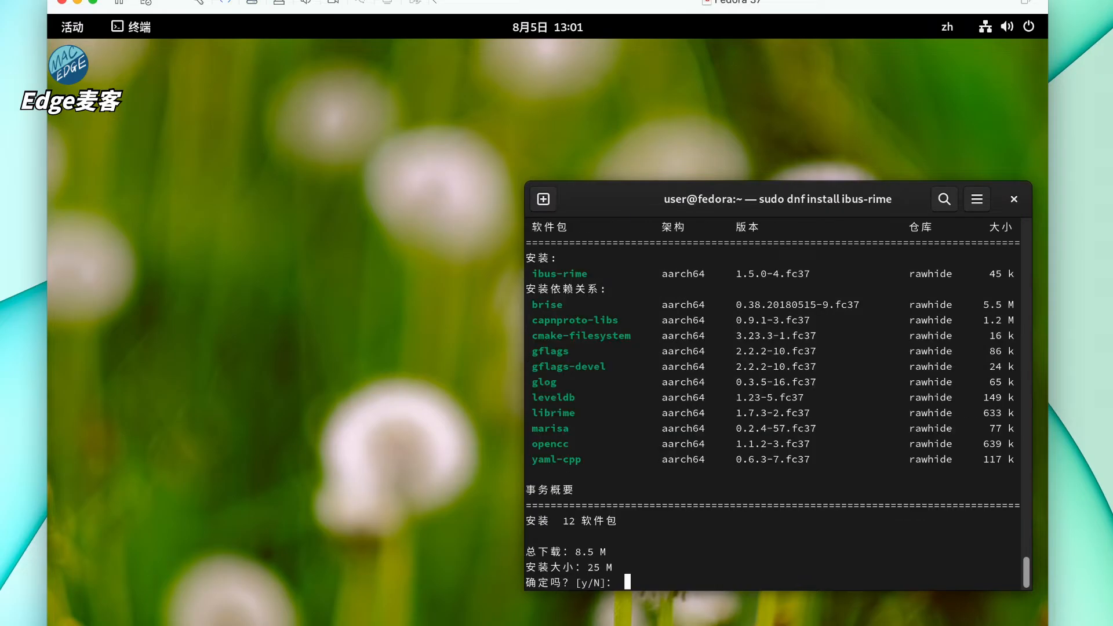
type("y")
key("Return")
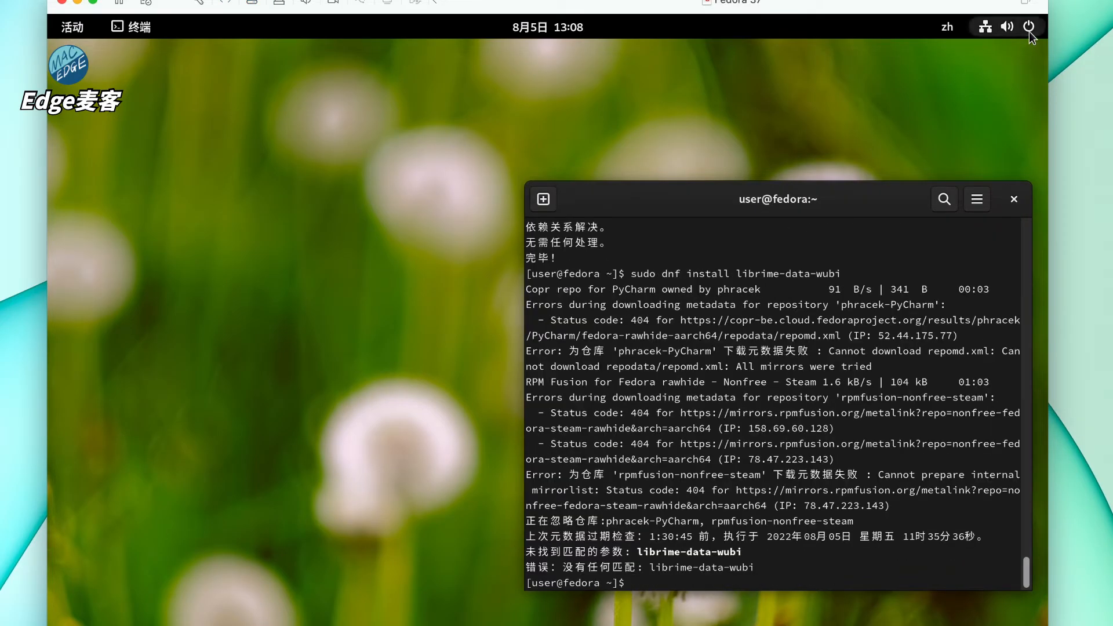
- Restart Fedora from the system menu's 关机/注销 > 重启 and confirm
left_click(1029, 33)
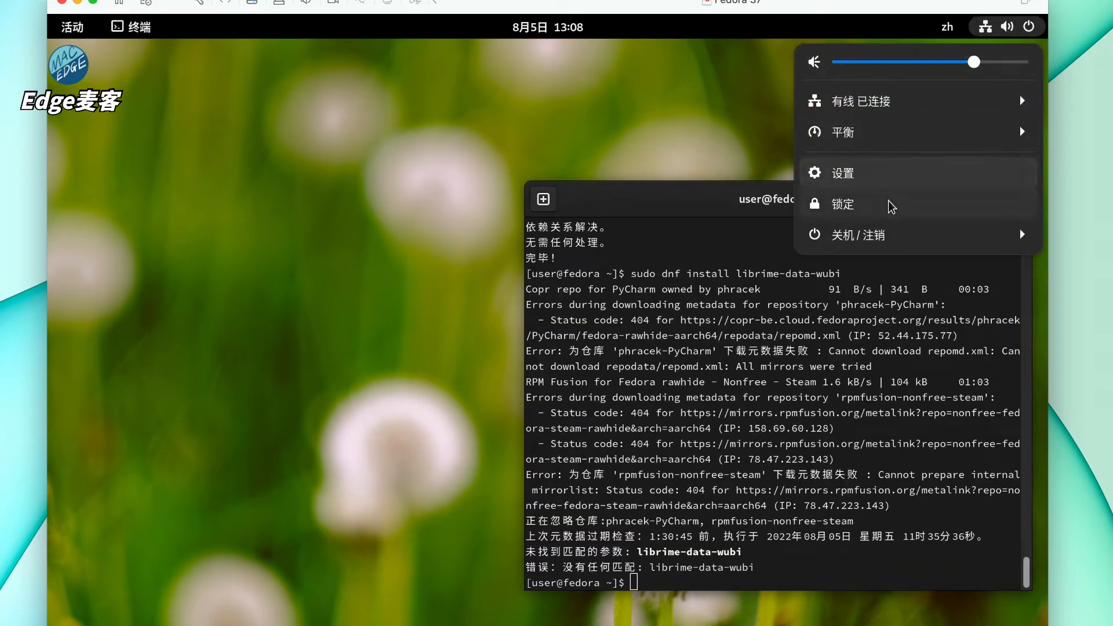
left_click(855, 235)
left_click(864, 298)
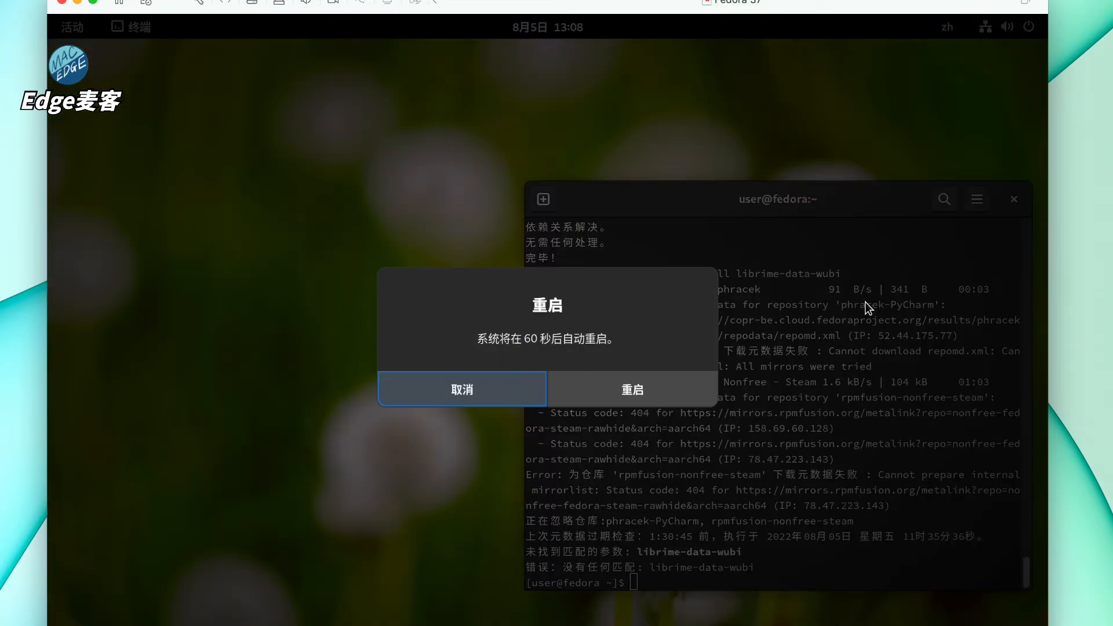
left_click(594, 382)
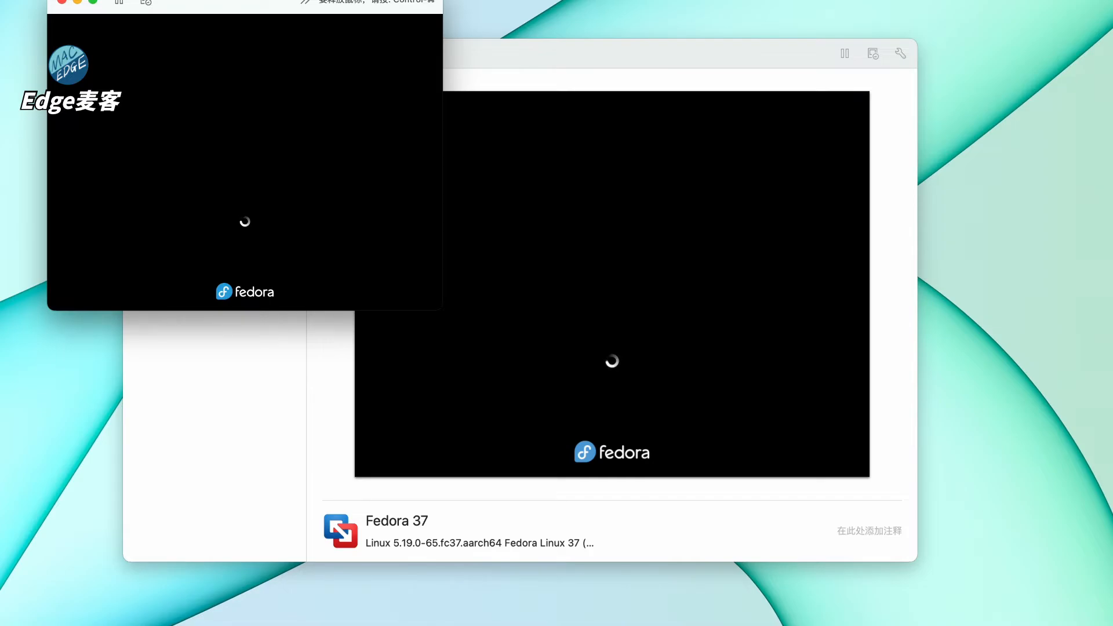
- After the reboot, sign in with the user password and switch the VM to full screen
key("ctrl+super")
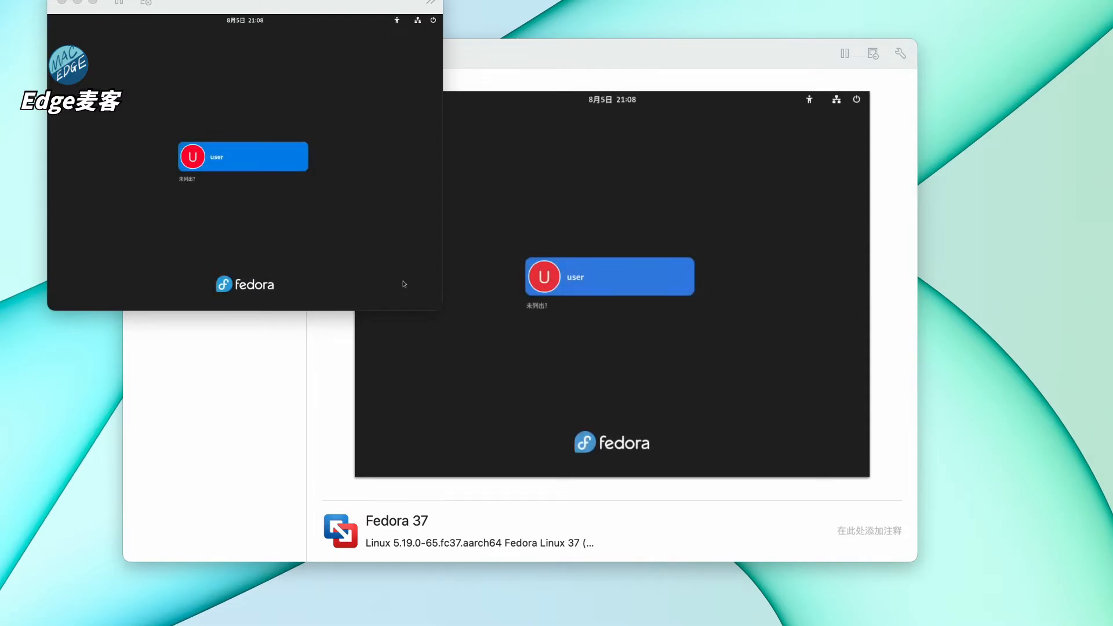
left_click(304, 139)
left_click(242, 165)
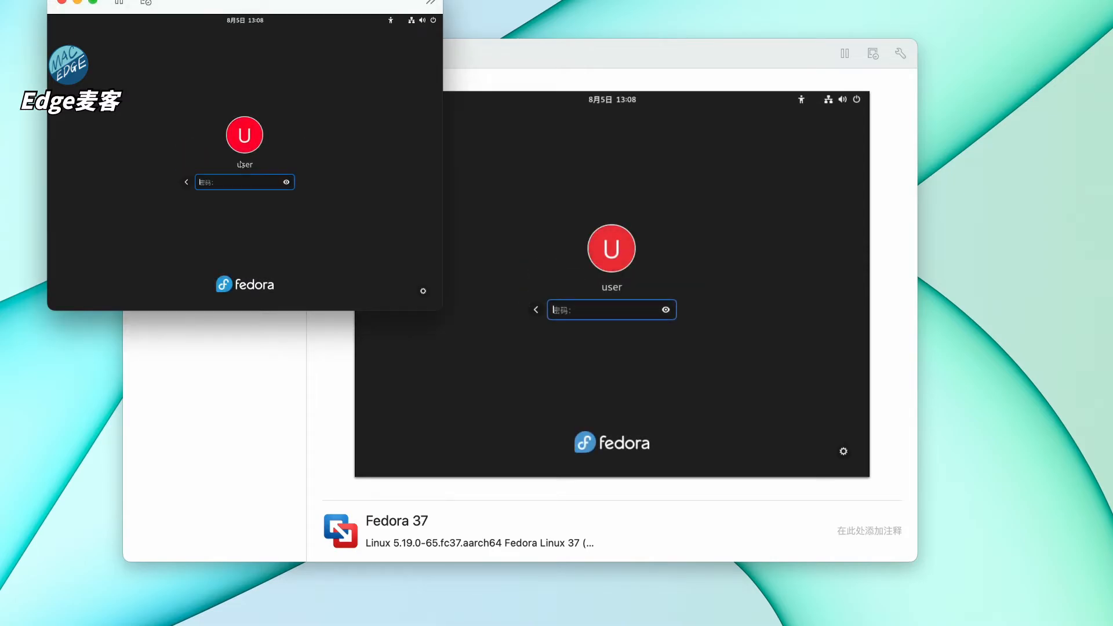
type("123456")
key("Return")
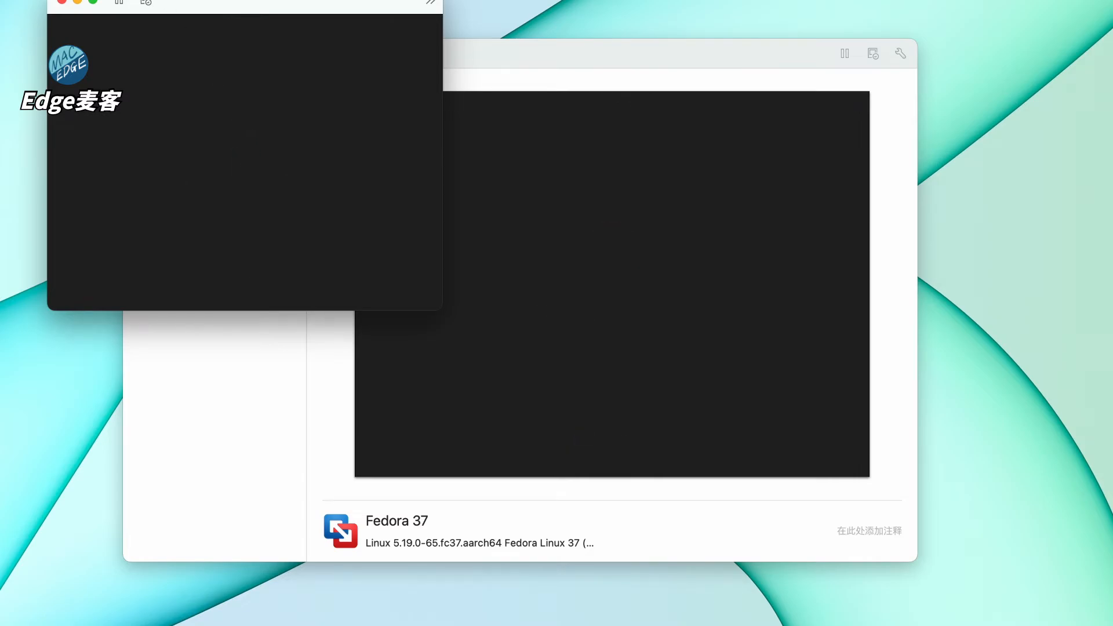
mouse_move(93, 3)
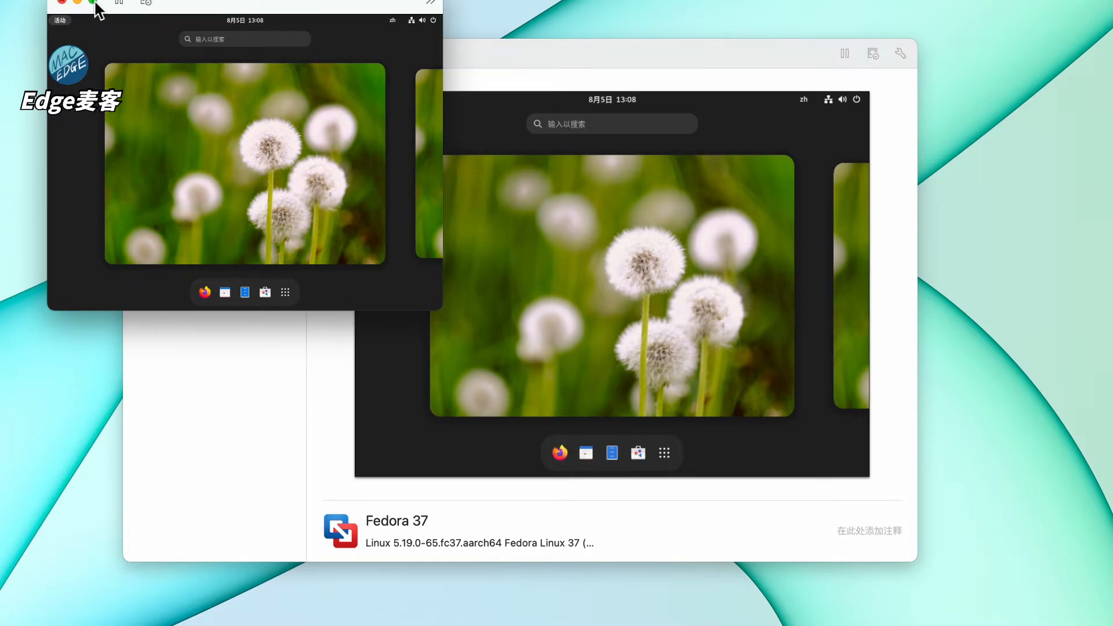
left_click(88, 22)
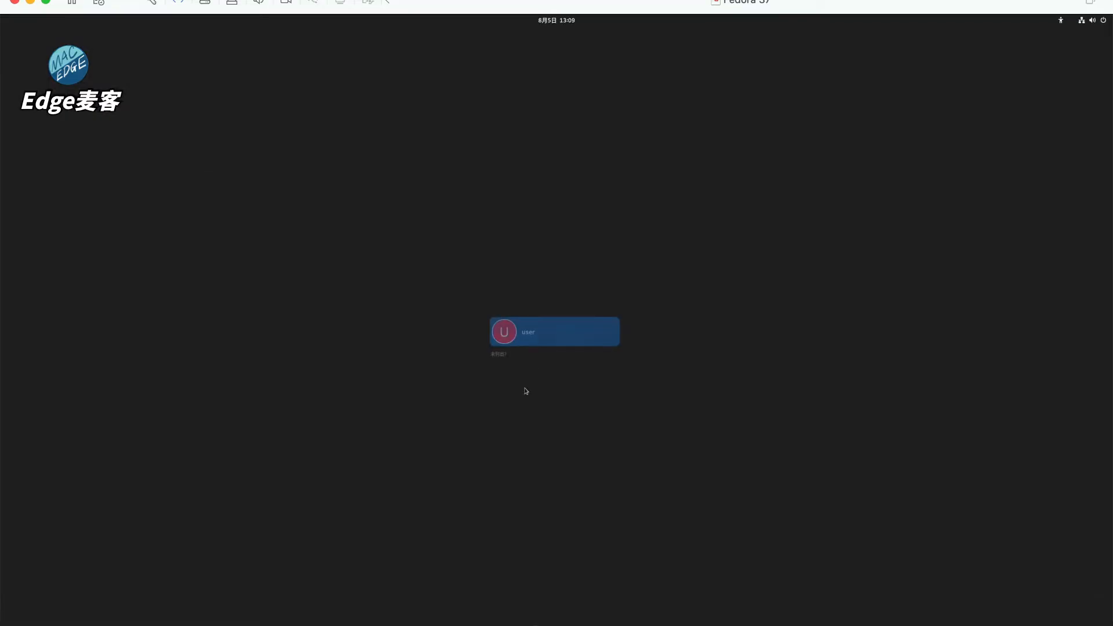
- Log in to Fedora and return from the overview to the desktop
left_click(530, 328)
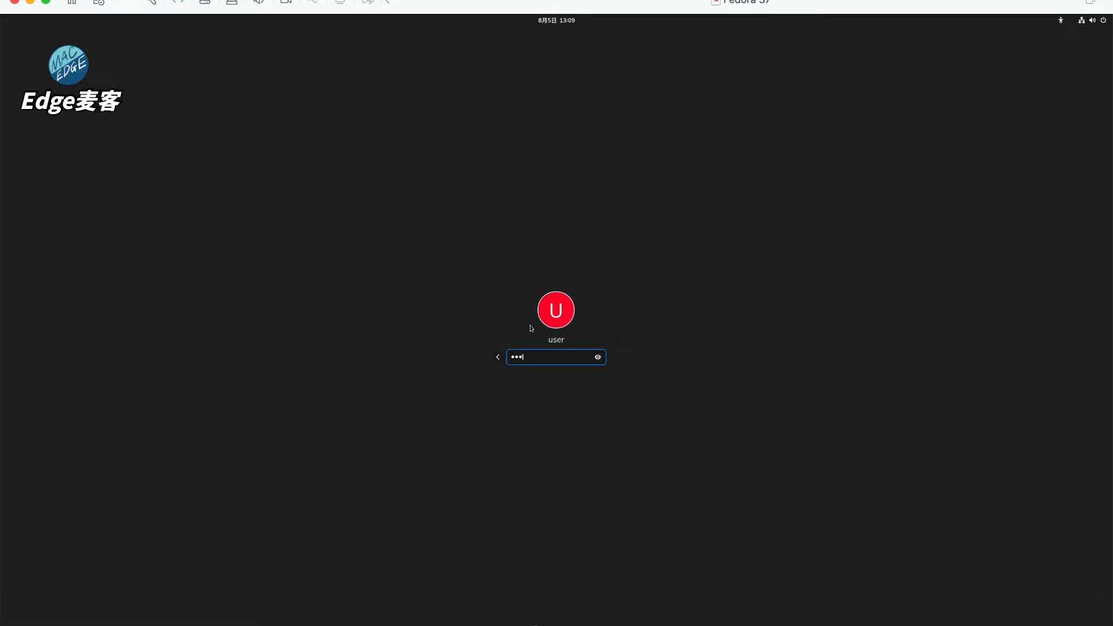
key("Return")
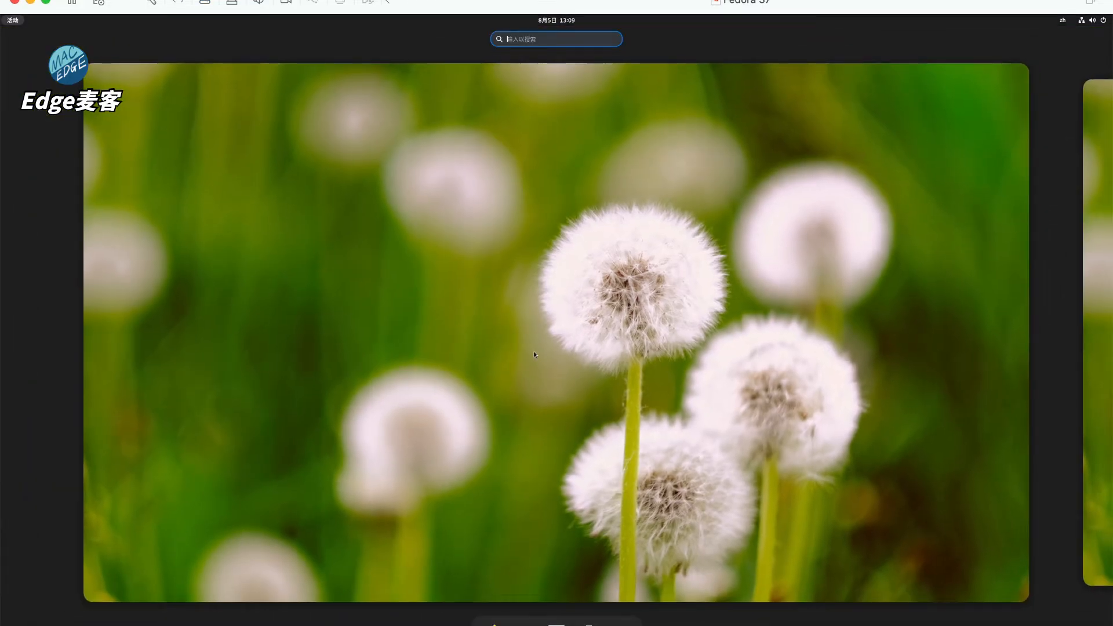
left_click(481, 222)
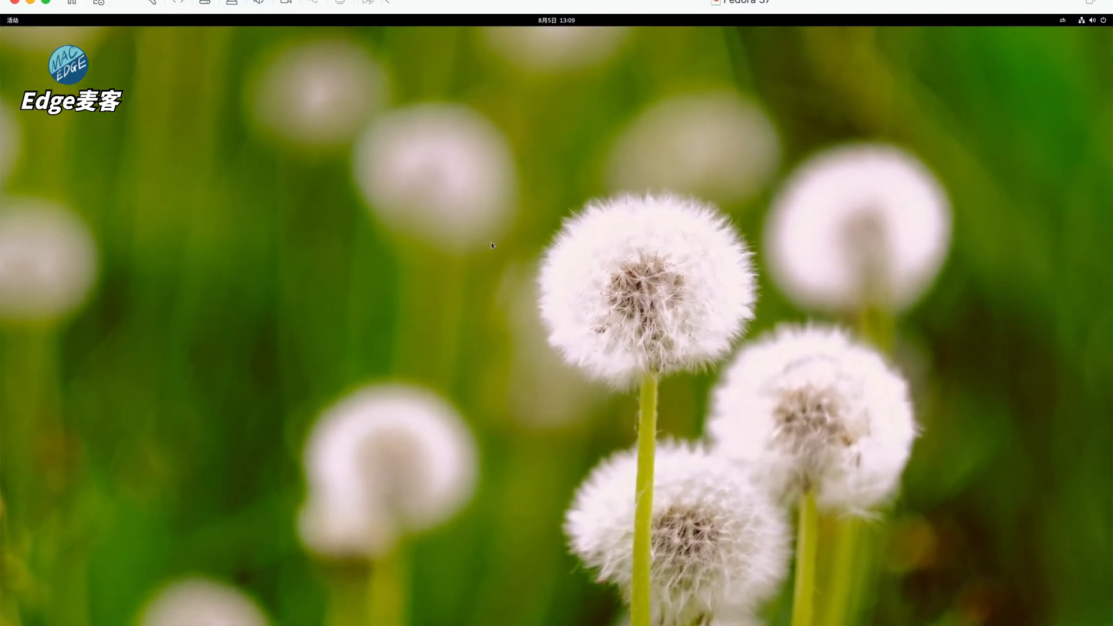
- Set display scaling to 200% in 显示设置, keep it, and close the window
right_click(505, 238)
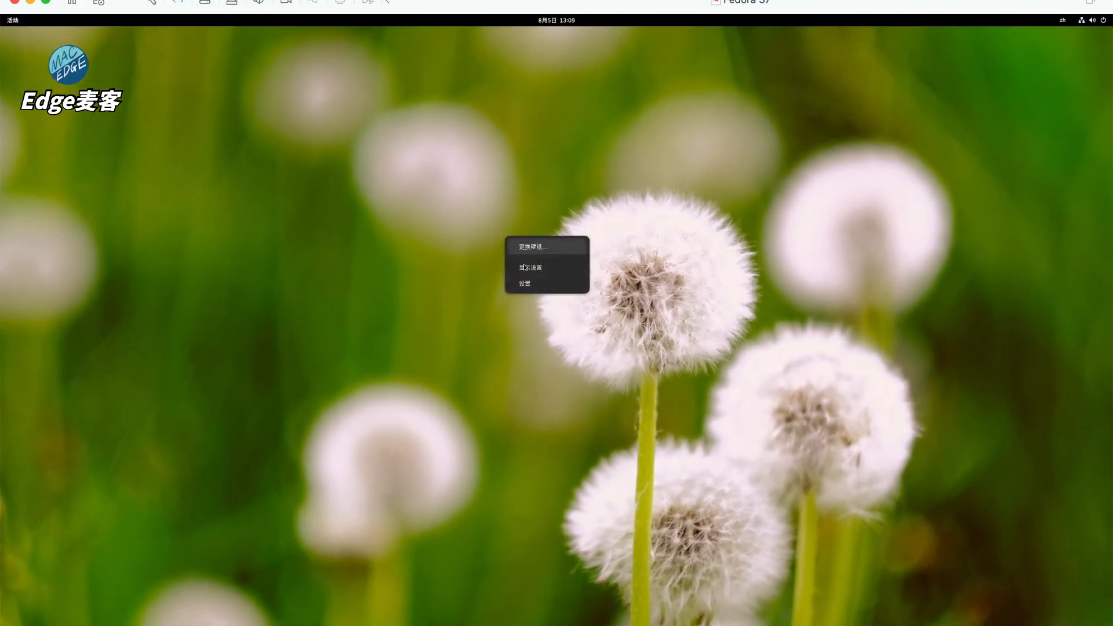
left_click(548, 268)
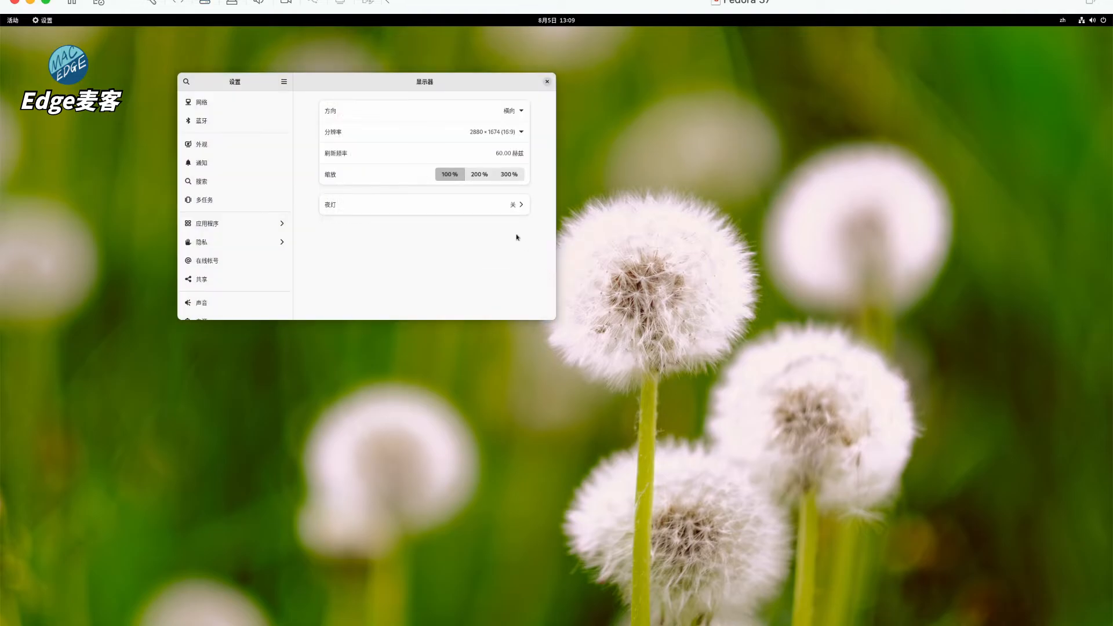
left_click(480, 174)
left_click(538, 83)
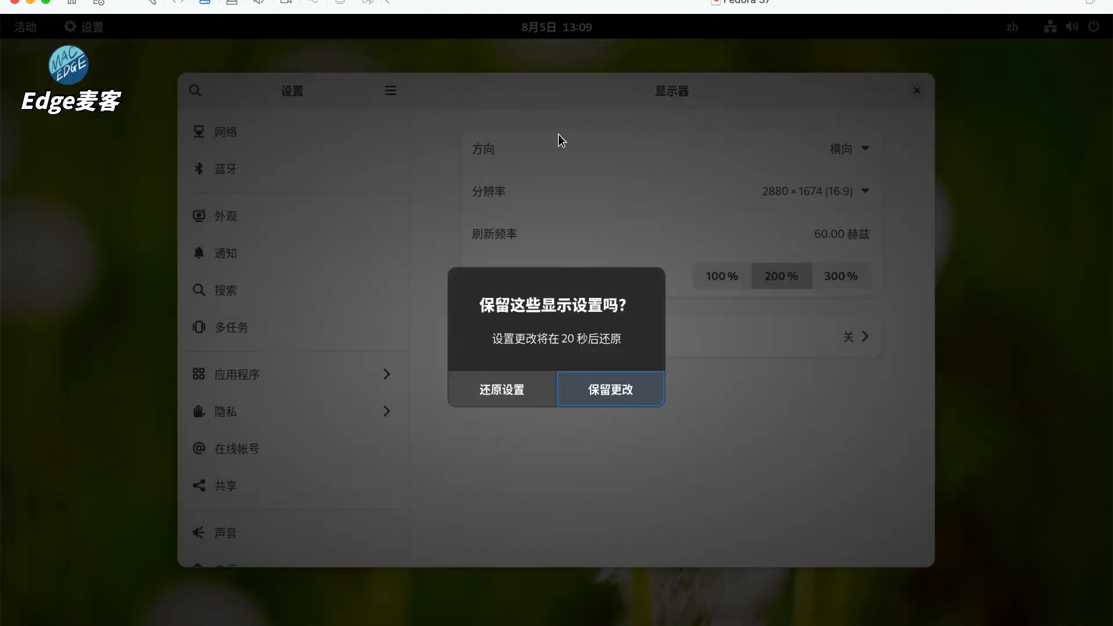
left_click(593, 385)
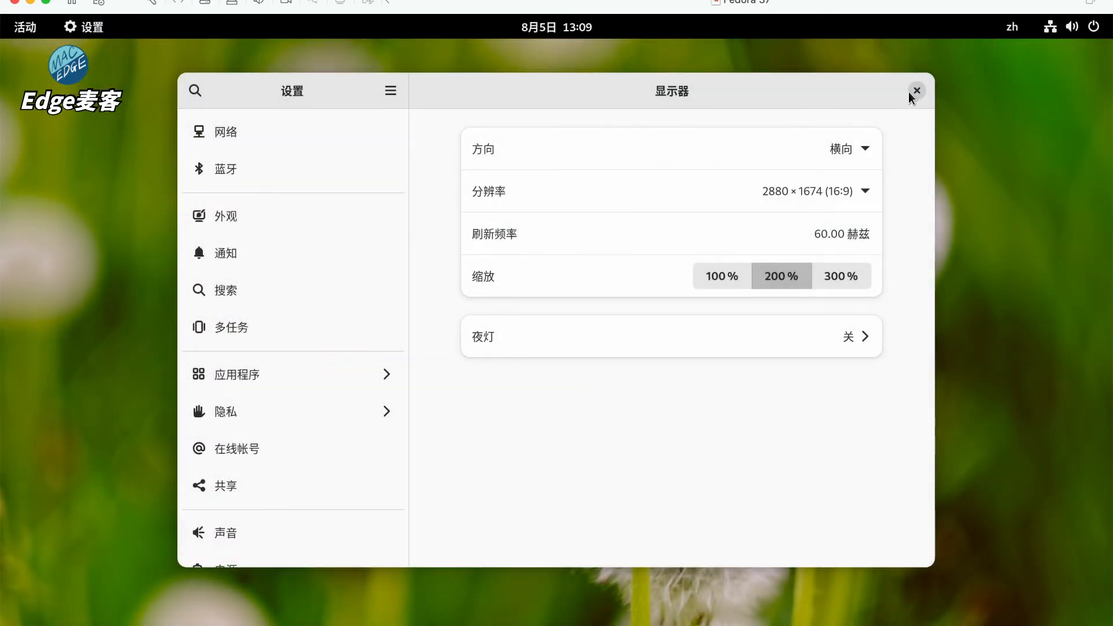
left_click(915, 90)
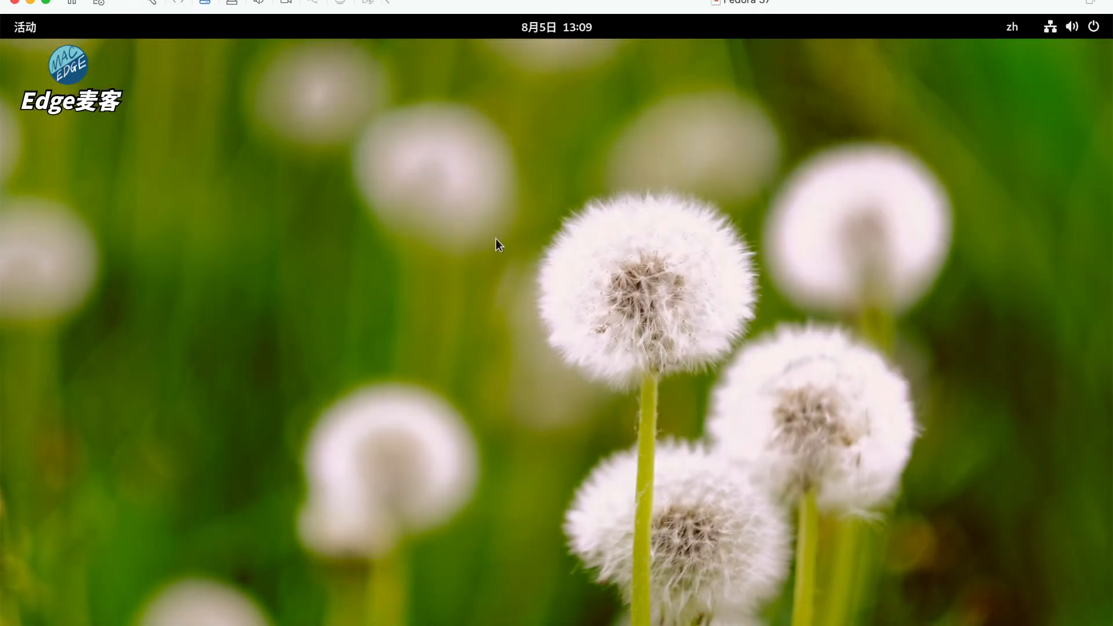
- Launch 终端 via the 'ter' search and move it to the centre-right
key("super")
type("ter")
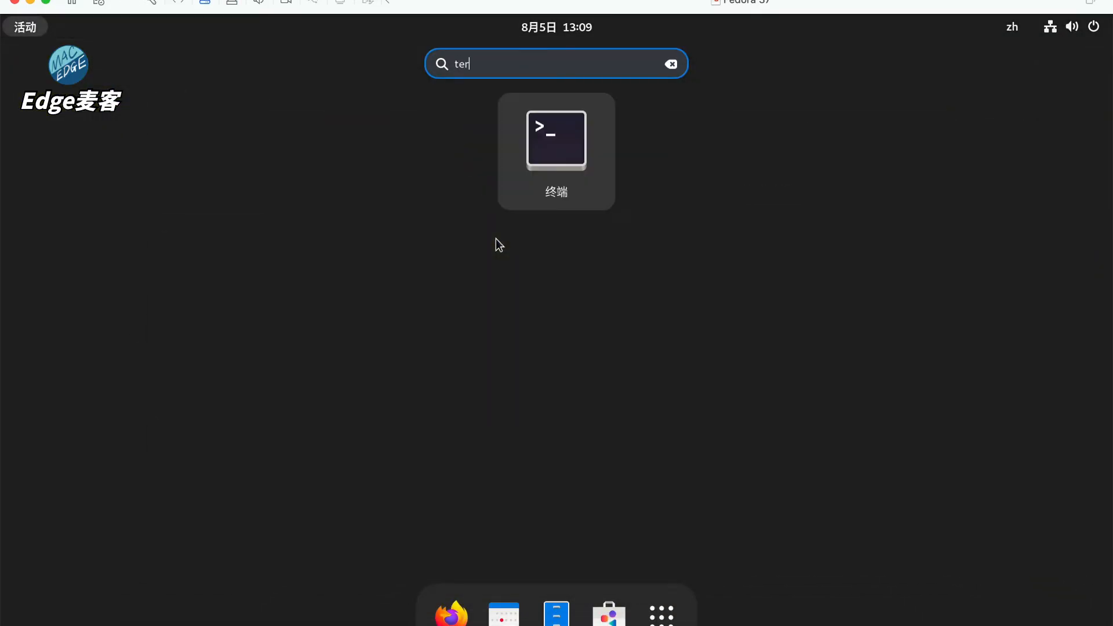
key("Return")
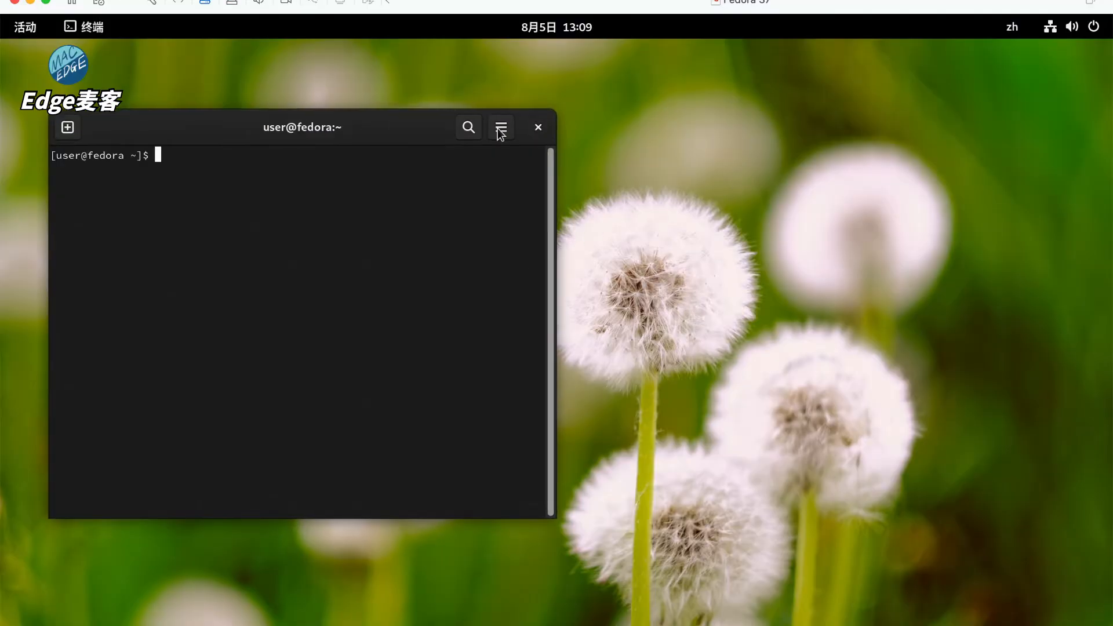
left_click_drag(382, 124, 805, 190)
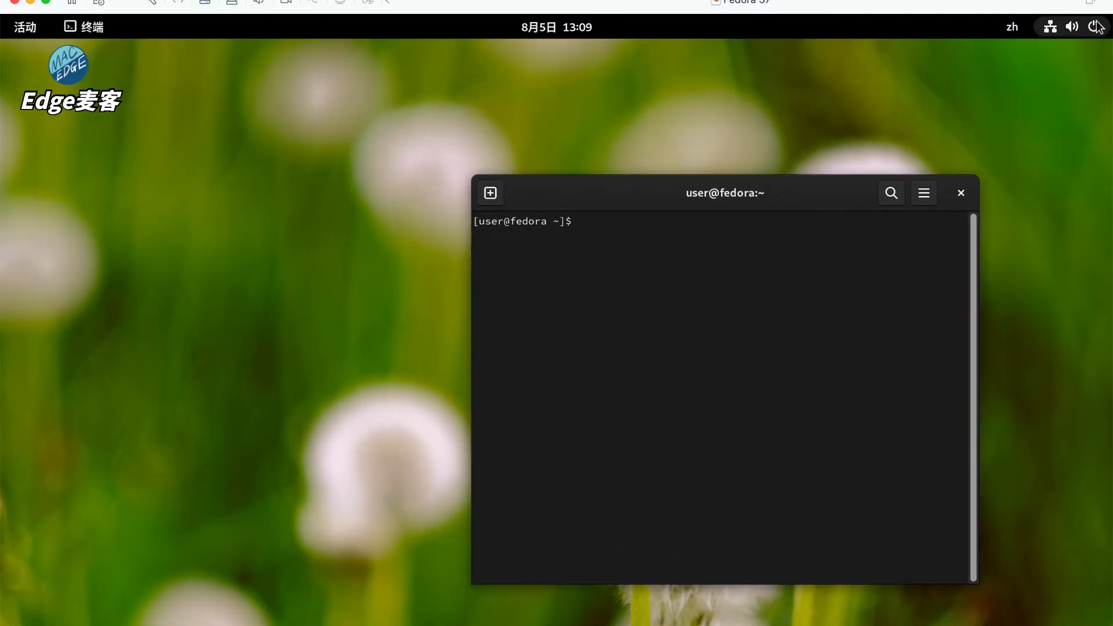
- Check the zh input method list, then open 设置 from the desktop menu
left_click(1012, 27)
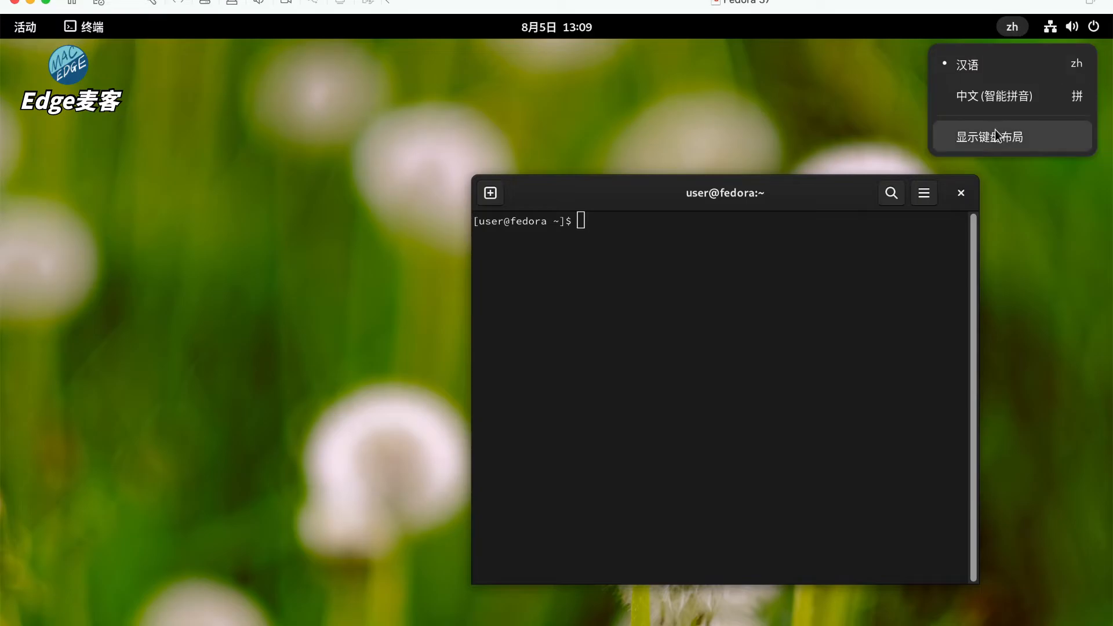
left_click(809, 115)
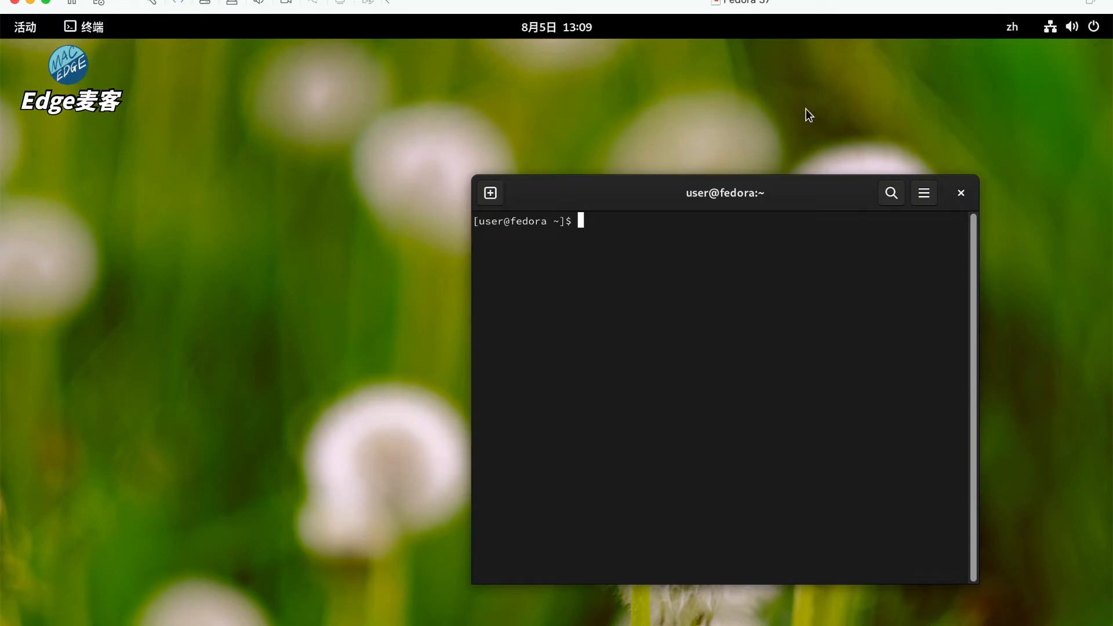
right_click(665, 55)
left_click(696, 148)
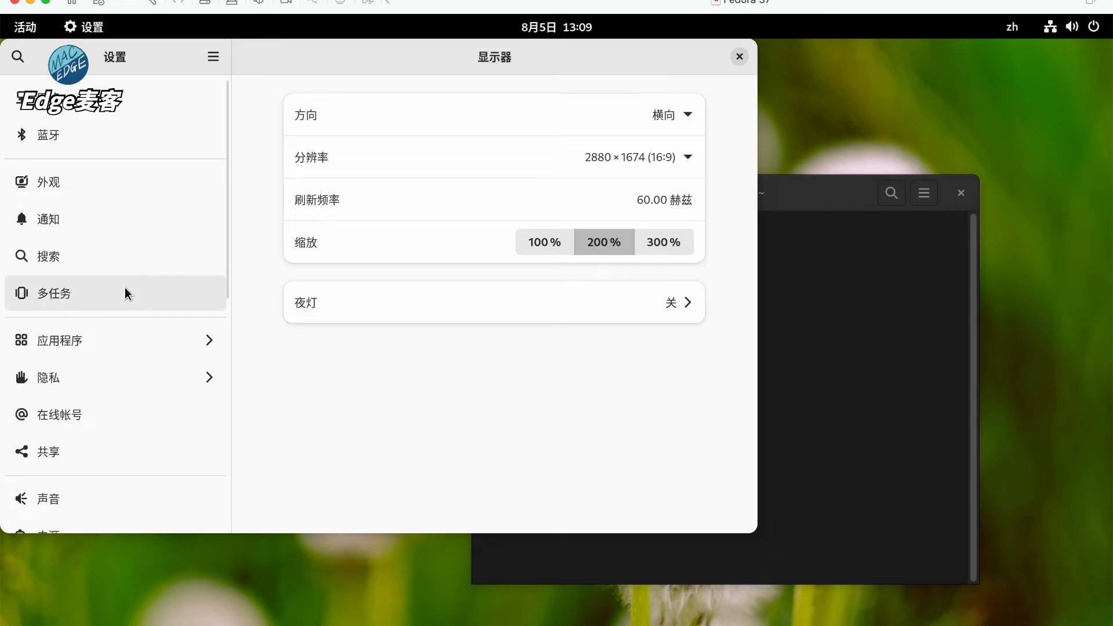
- In 键盘 settings, add 中文 (Rime) from 汉语 (中国), order it above 中文 (智能拼音), and close Settings
scroll(124, 287, "down", 5)
left_click(135, 166)
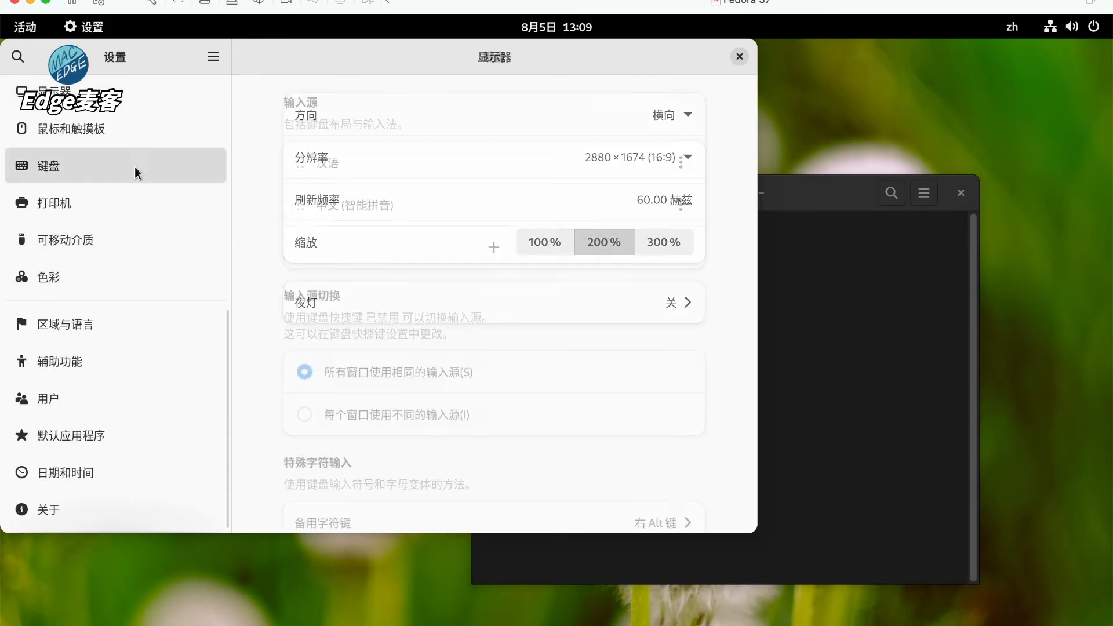
left_click(493, 248)
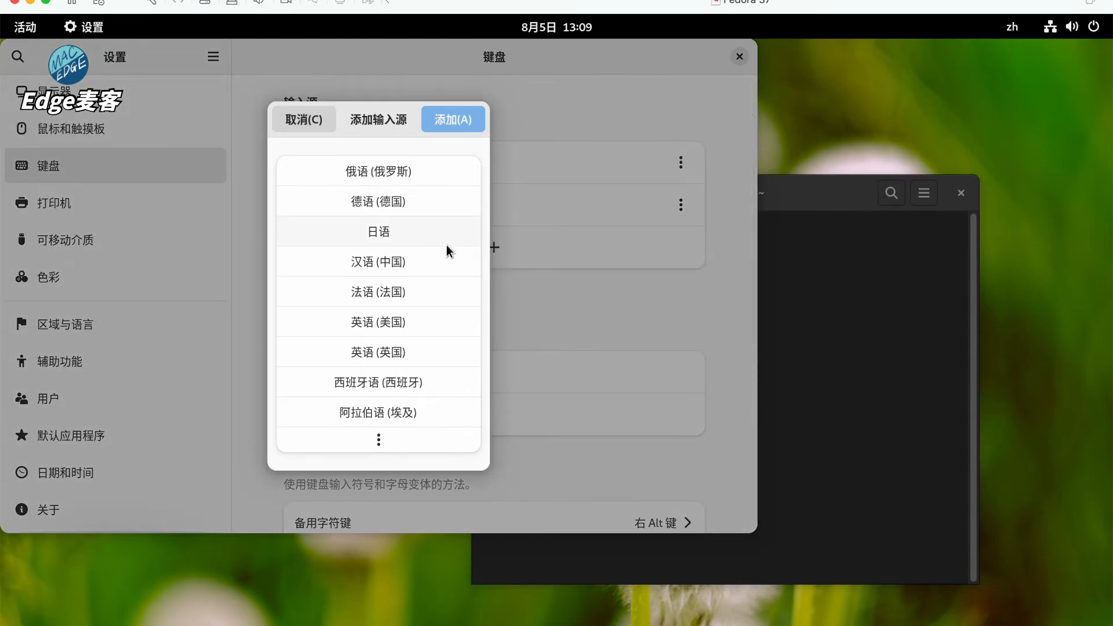
left_click(410, 260)
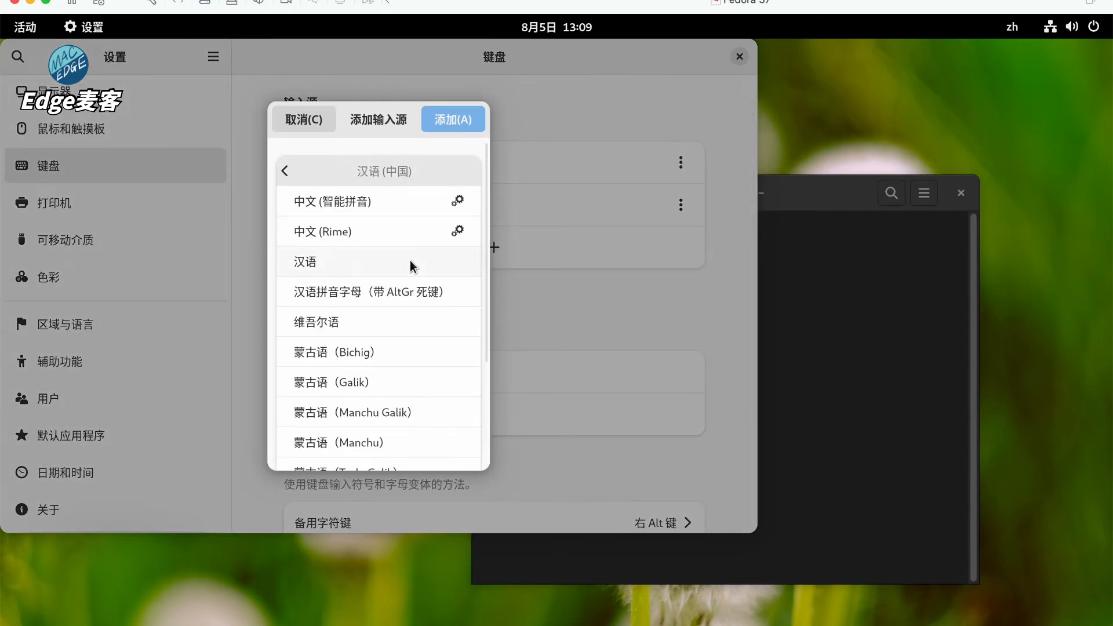
scroll(416, 295, "down", 3)
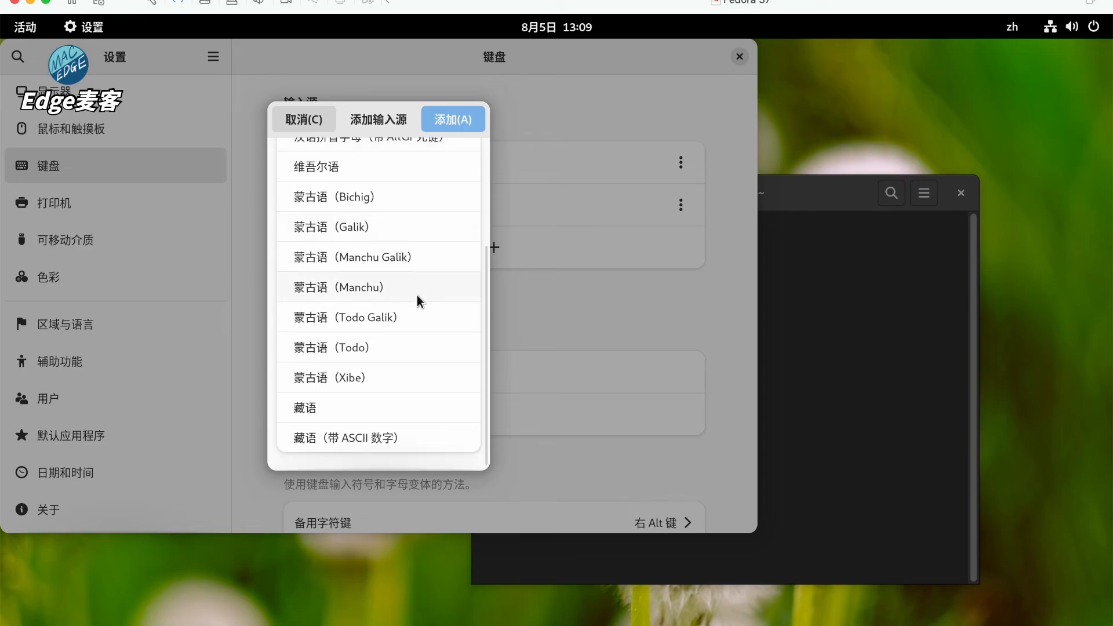
scroll(416, 294, "up", 3)
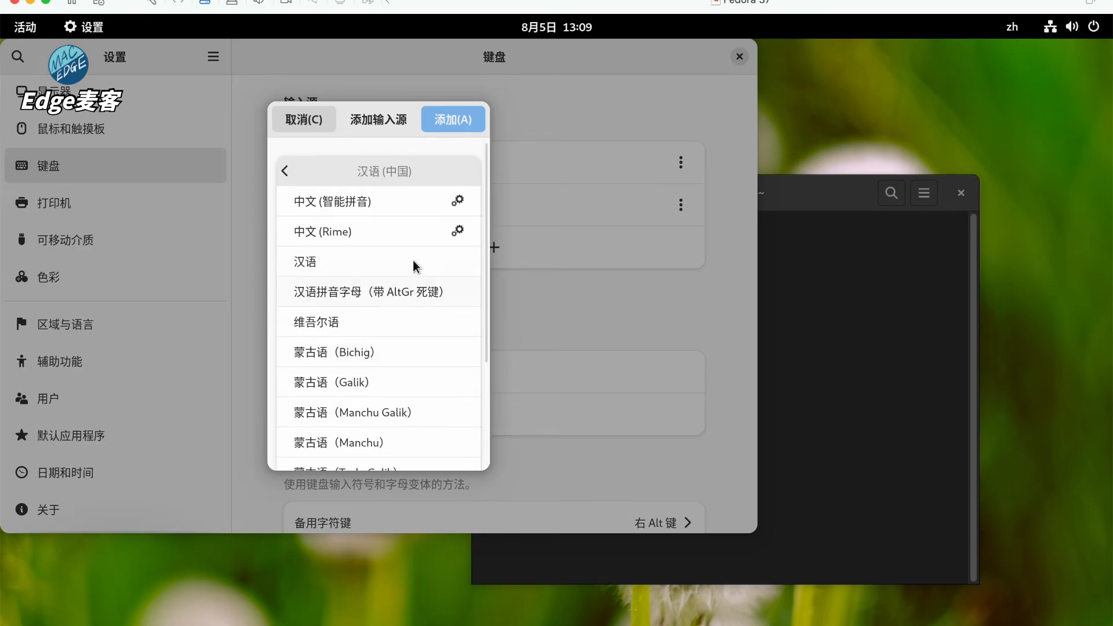
left_click(383, 232)
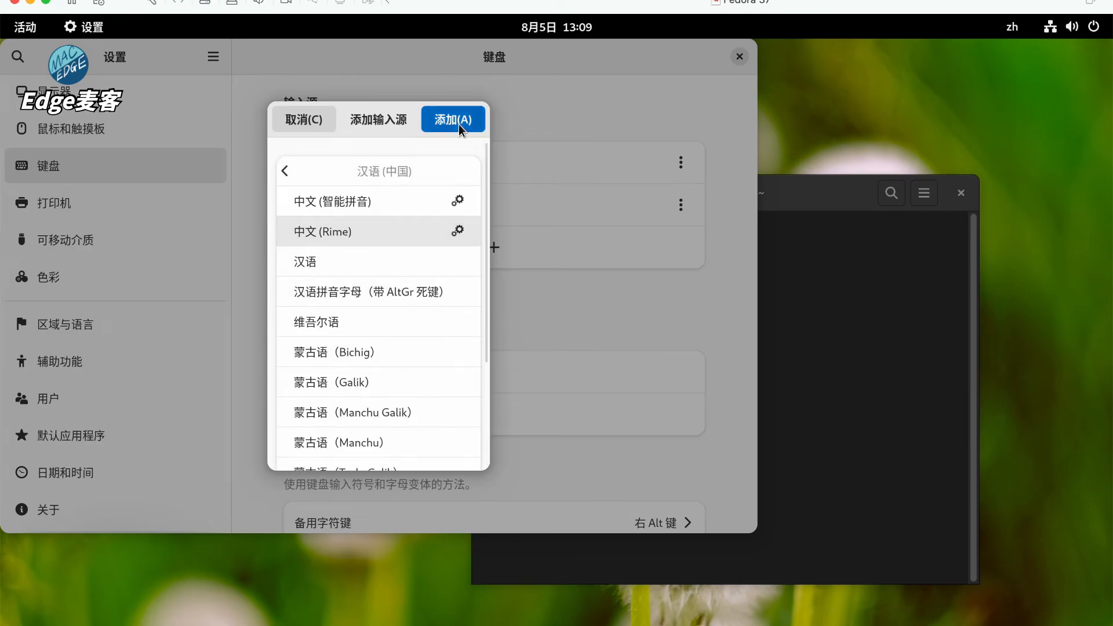
left_click(458, 124)
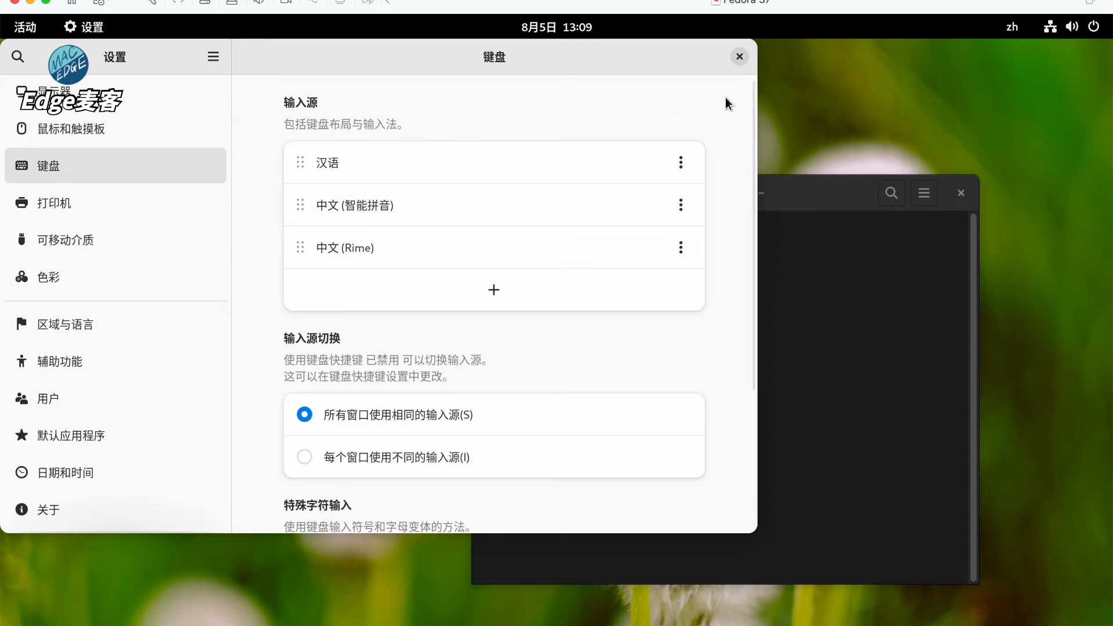
left_click_drag(680, 210, 674, 248)
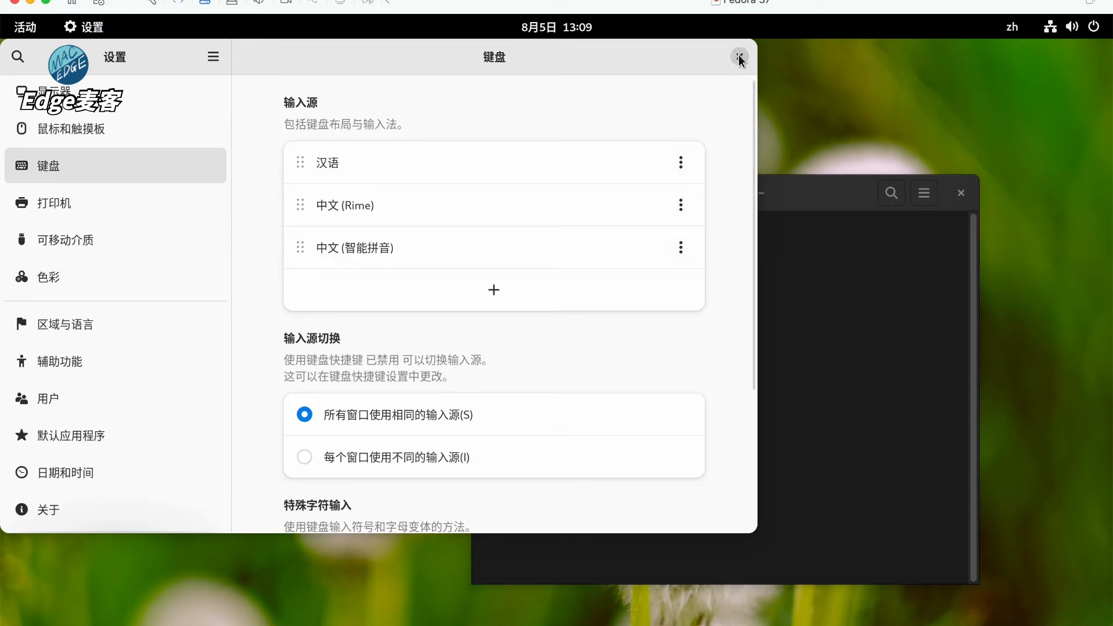
left_click(739, 56)
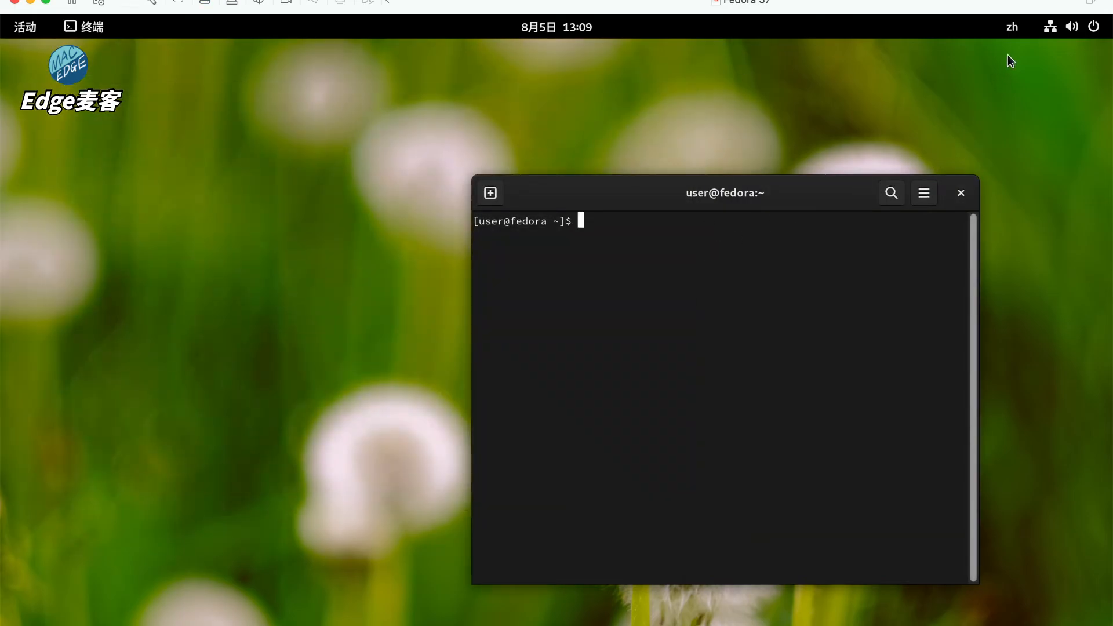
- Switch input to 中文 (Rime), bring up its schema menu with Ctrl+`, and open ~/.config/ibus/rime/build/default.yaml in vi
left_click(1013, 27)
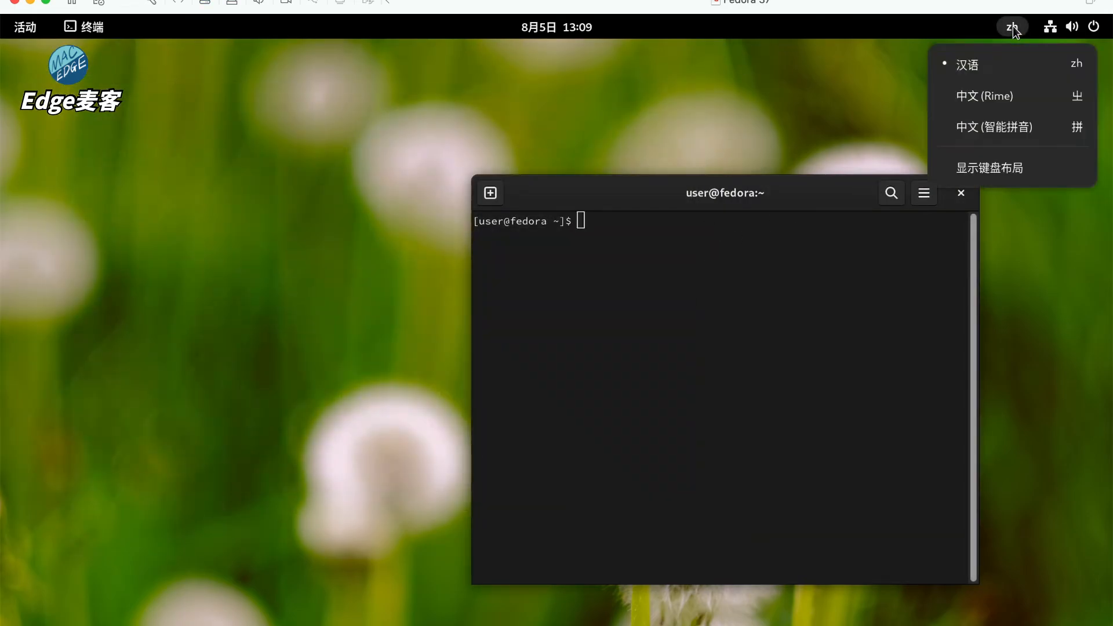
left_click(1002, 101)
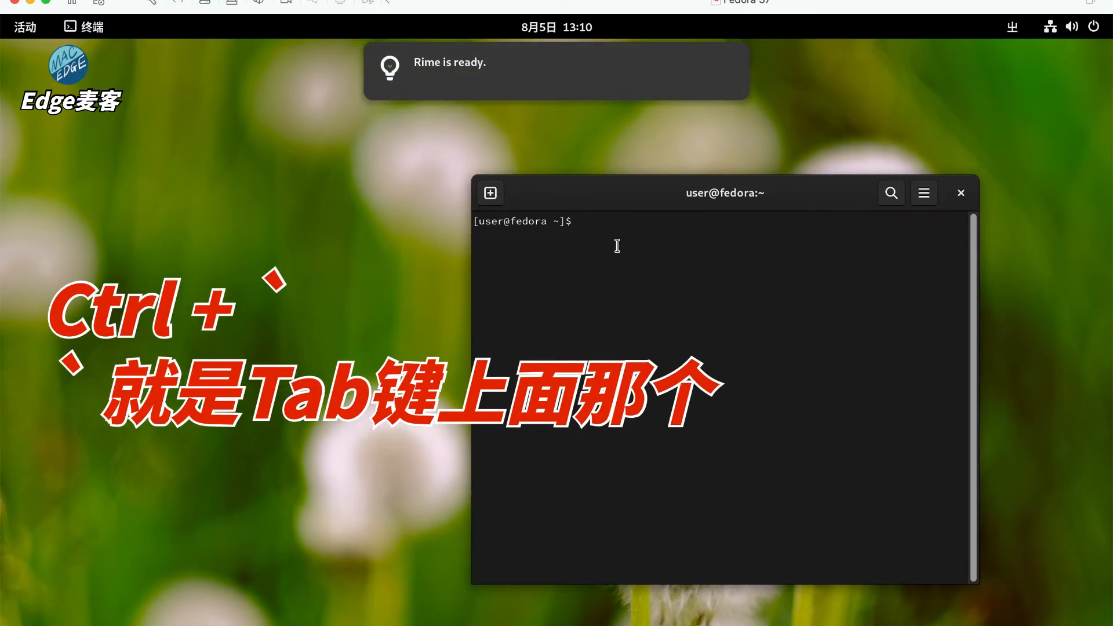
key("ctrl+grave")
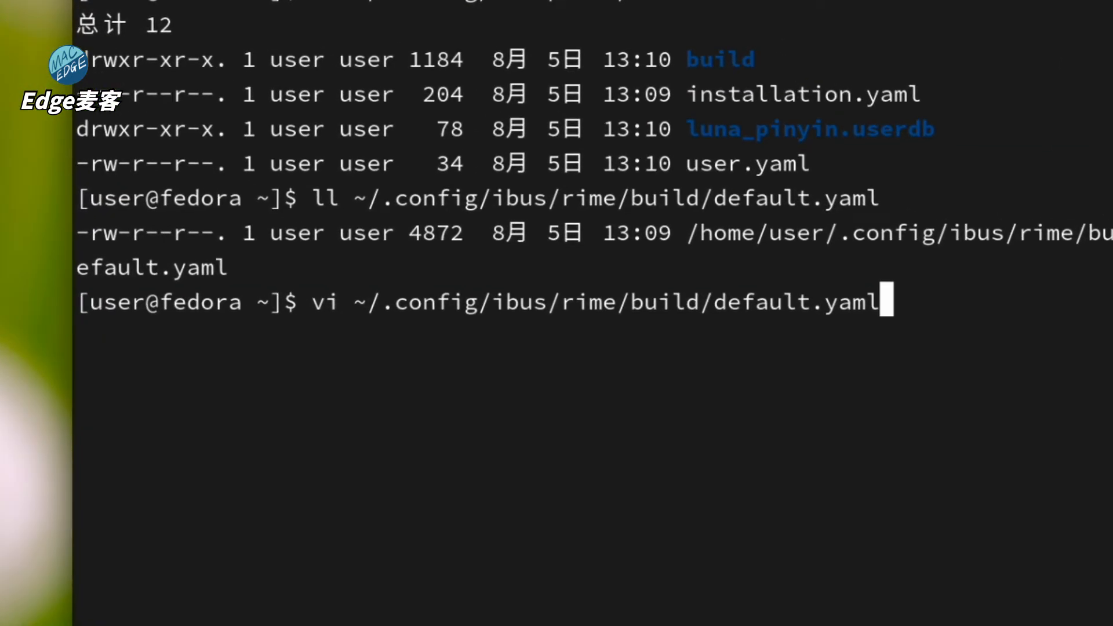
key("Return")
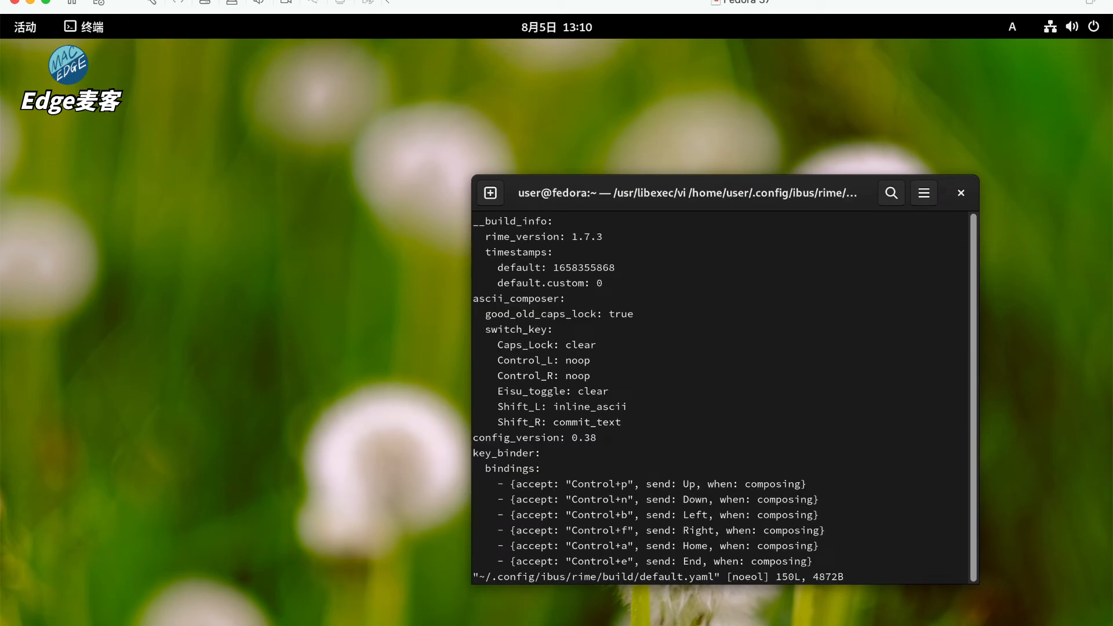
- In vi, insert '- schema: wubi86' as the first entry under schema_list in default.yaml
type(":")
key("Escape")
scroll(721, 399, "down", 8)
type("/sch")
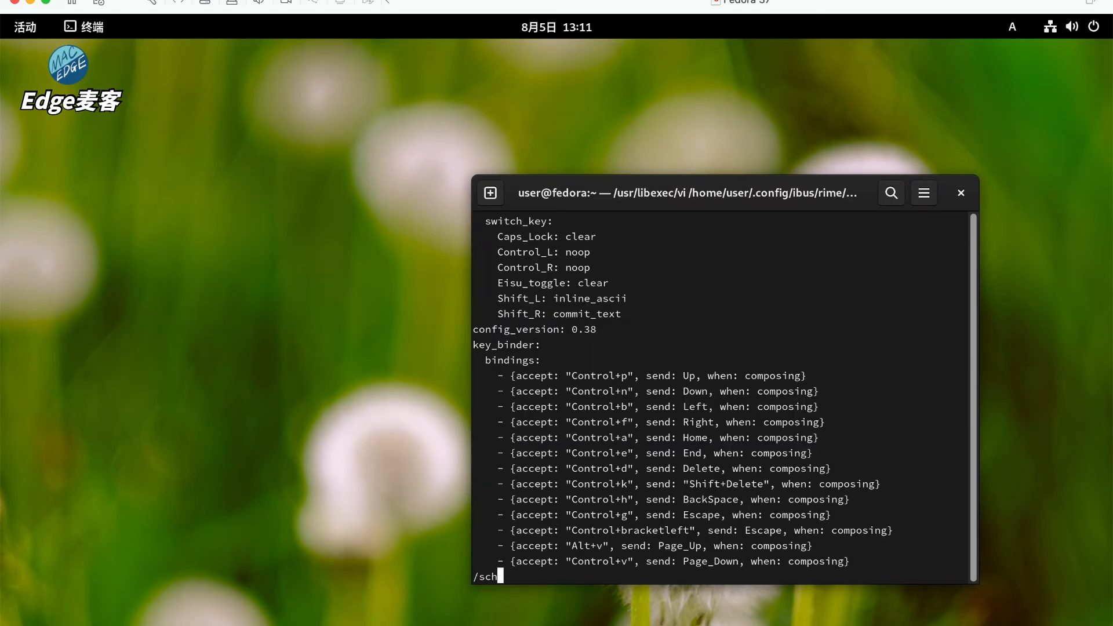
type("ema")
key("Return")
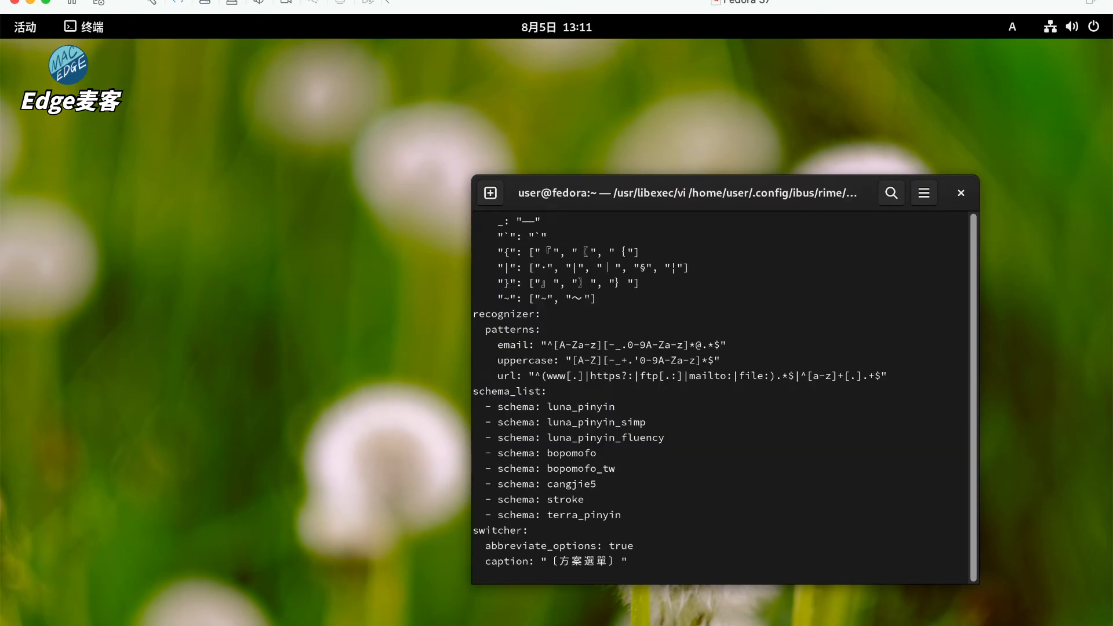
type("o")
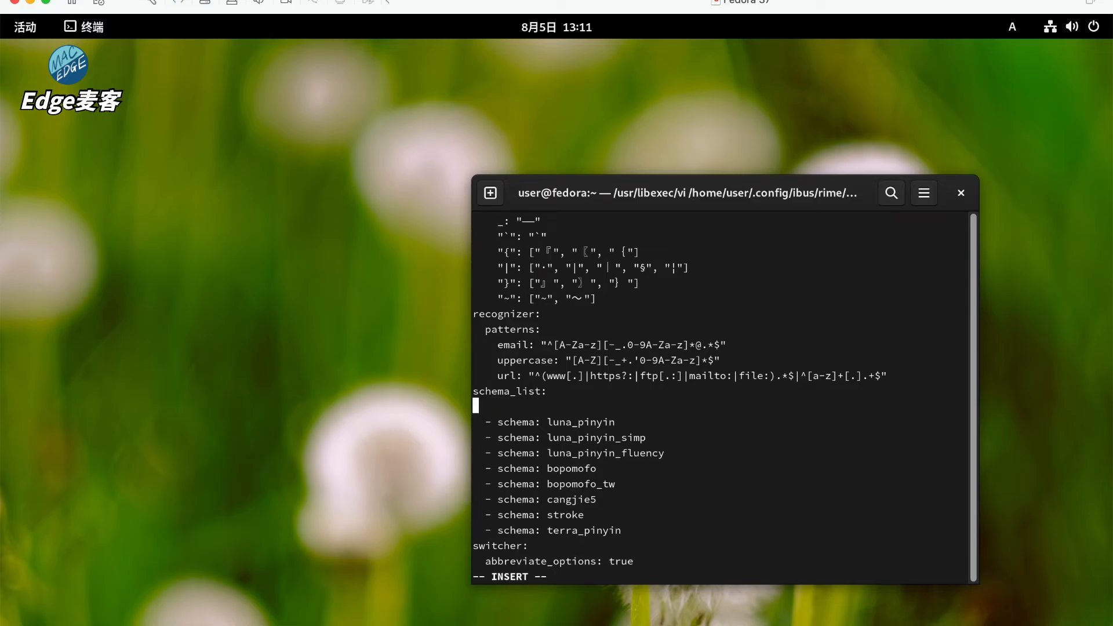
type("i")
key("BackSpace")
type("- schema: wubi86")
- Save default.yaml and quit vi with :wq
key("Escape")
scroll(773, 452, "down", 2)
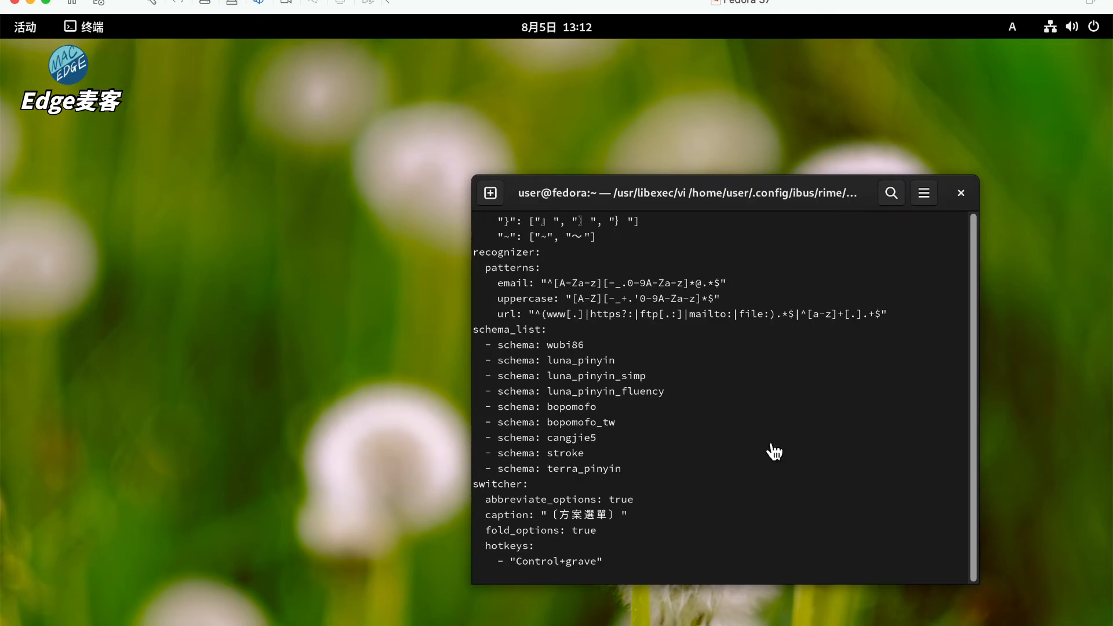
type(":wq")
key("Return")
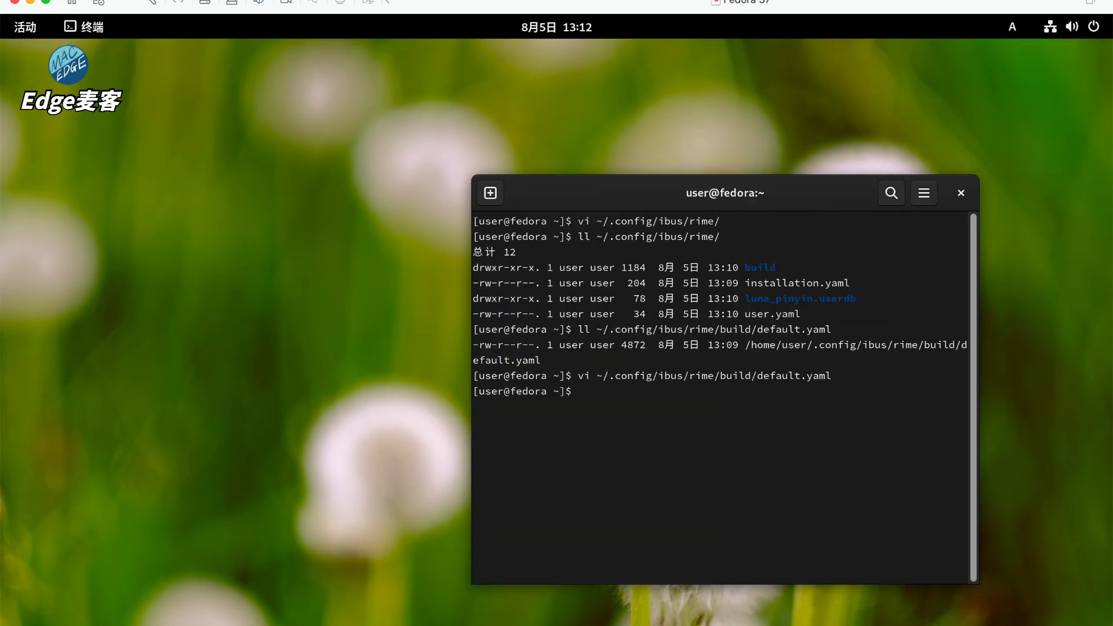
- Sync Rime from the input method menu, then select the 五笔86 schema
left_click(1013, 28)
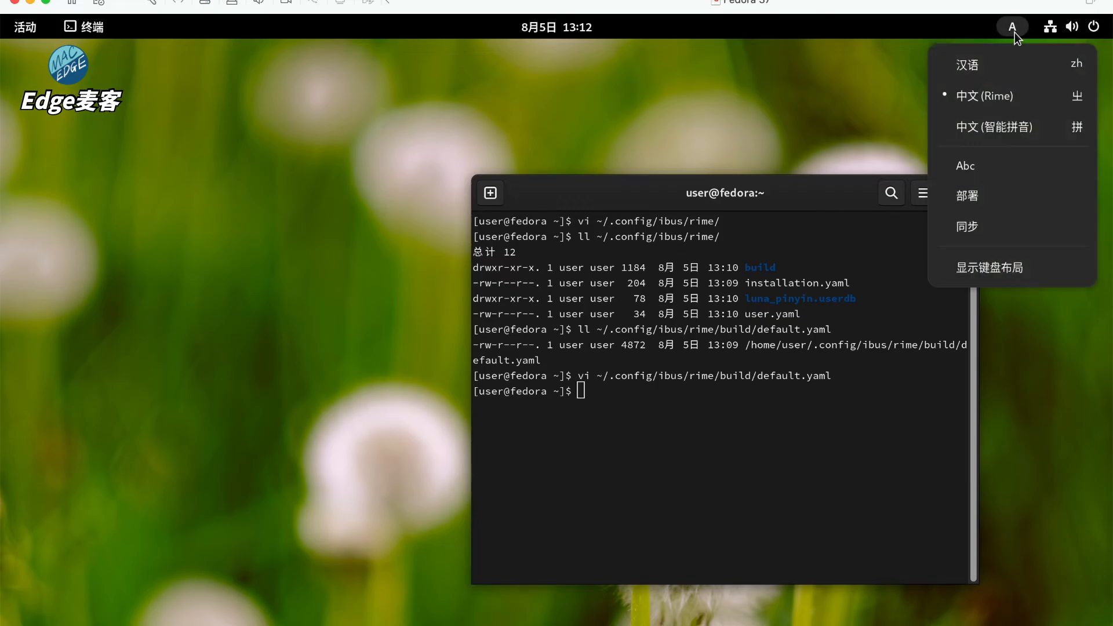
left_click(986, 219)
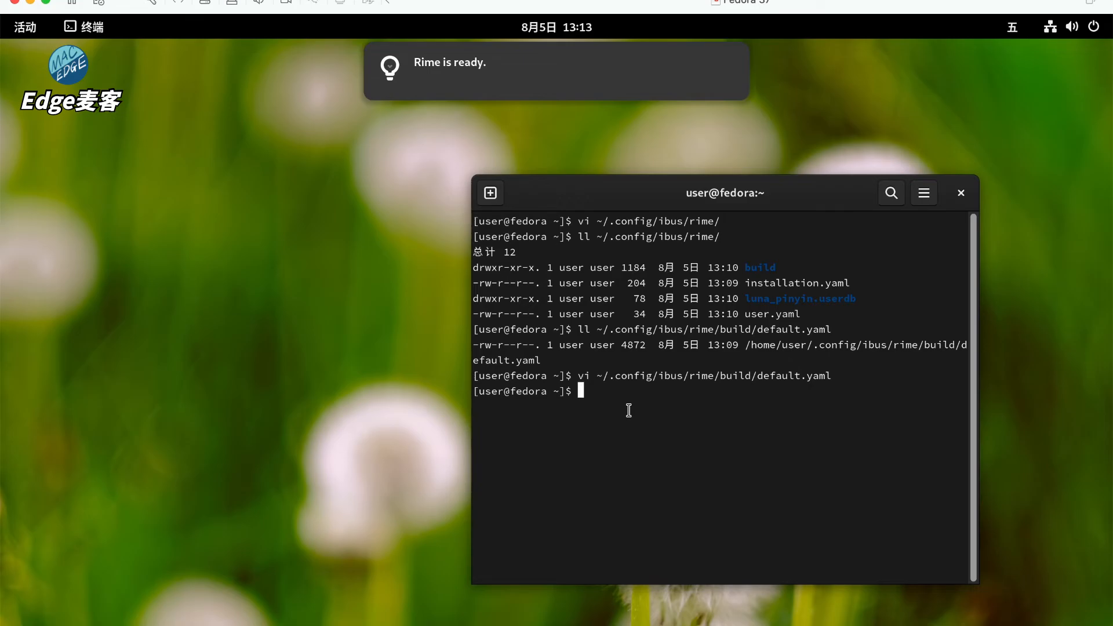
key("ctrl+grave")
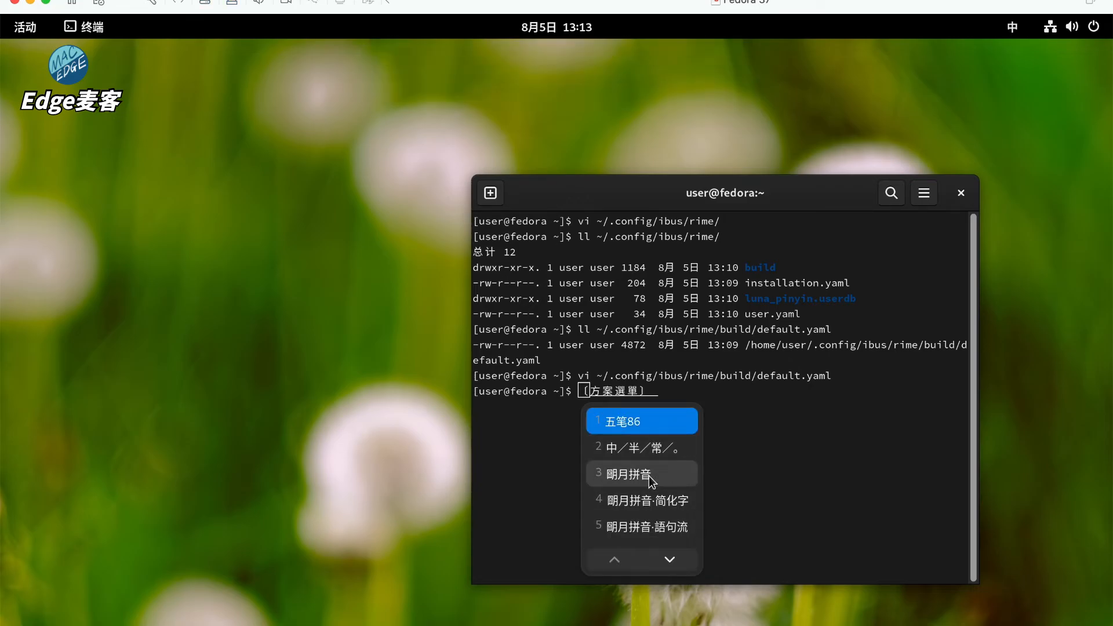
left_click(647, 423)
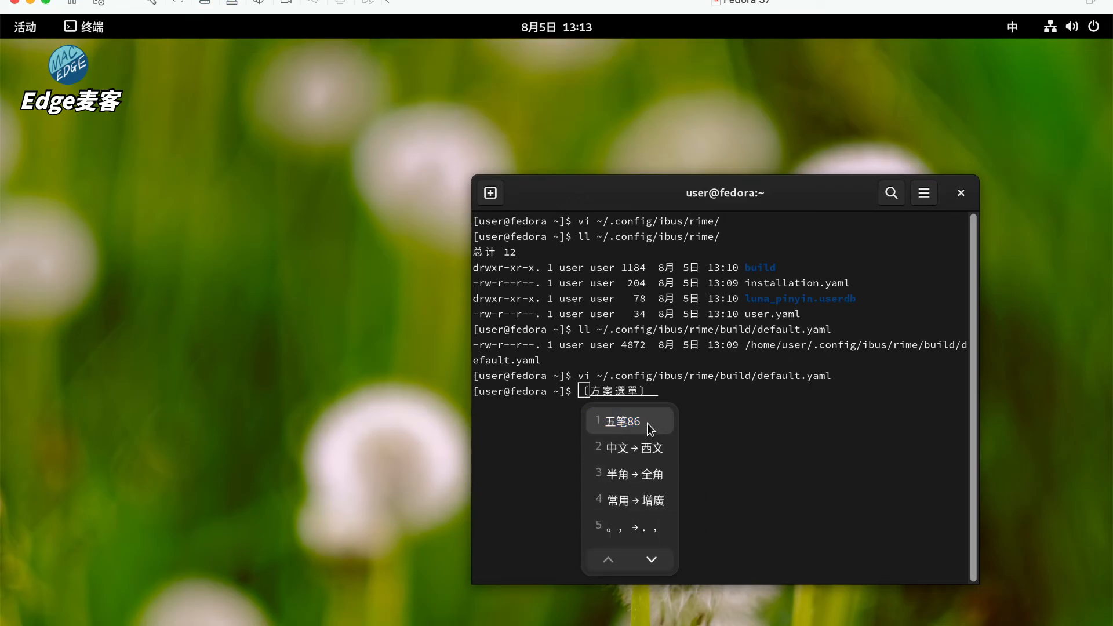
left_click(647, 423)
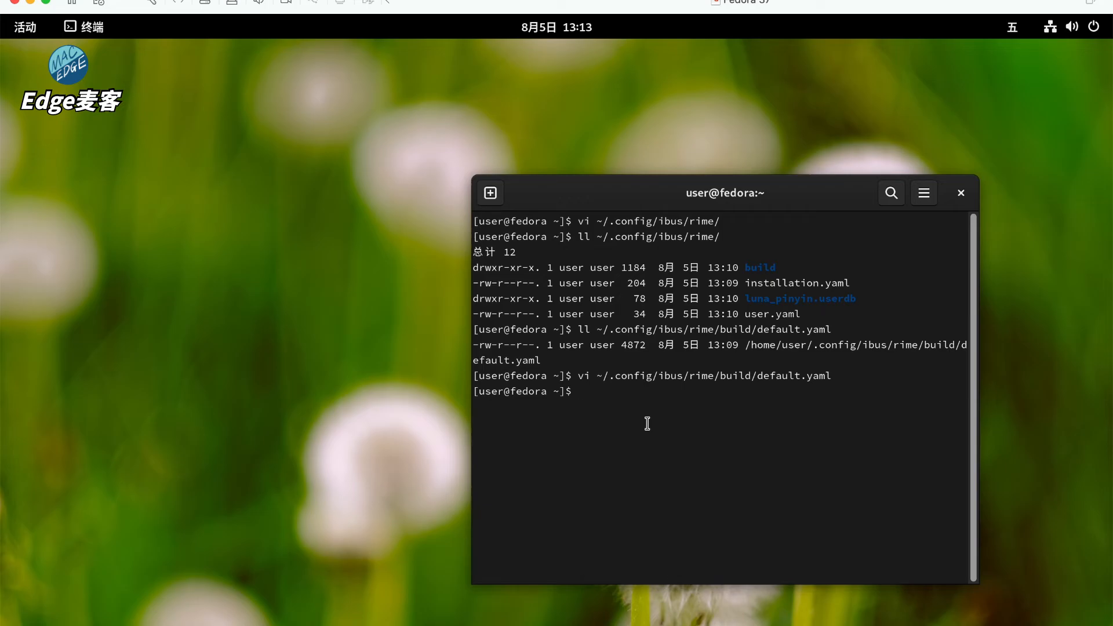
- Test-type a Wubi phrase in the terminal and erase it
type("gmdh e")
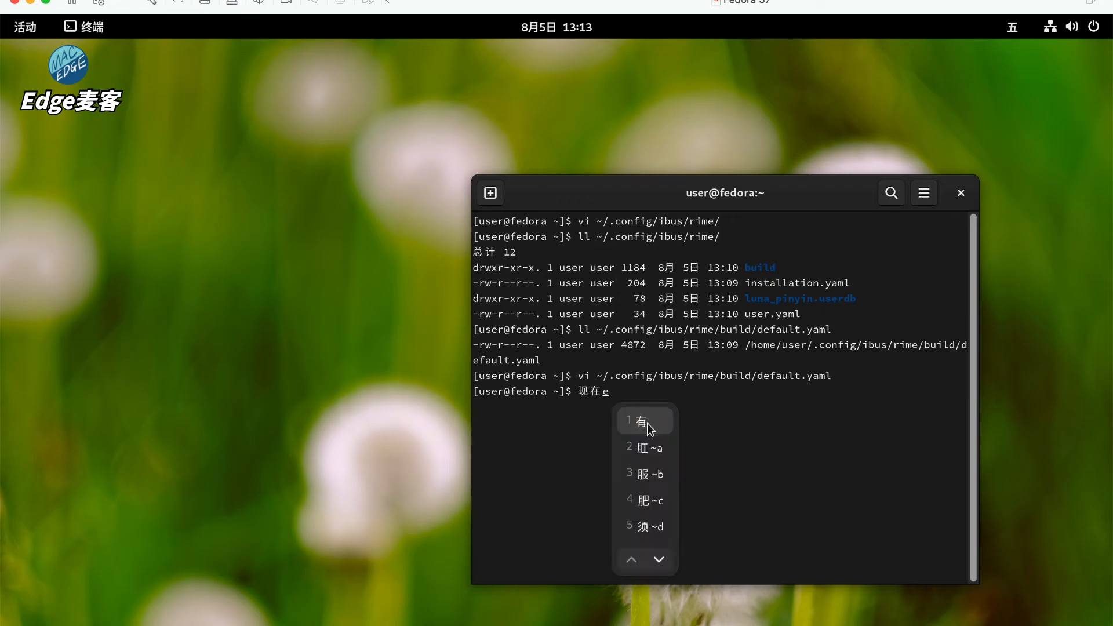
type(" gg tt b")
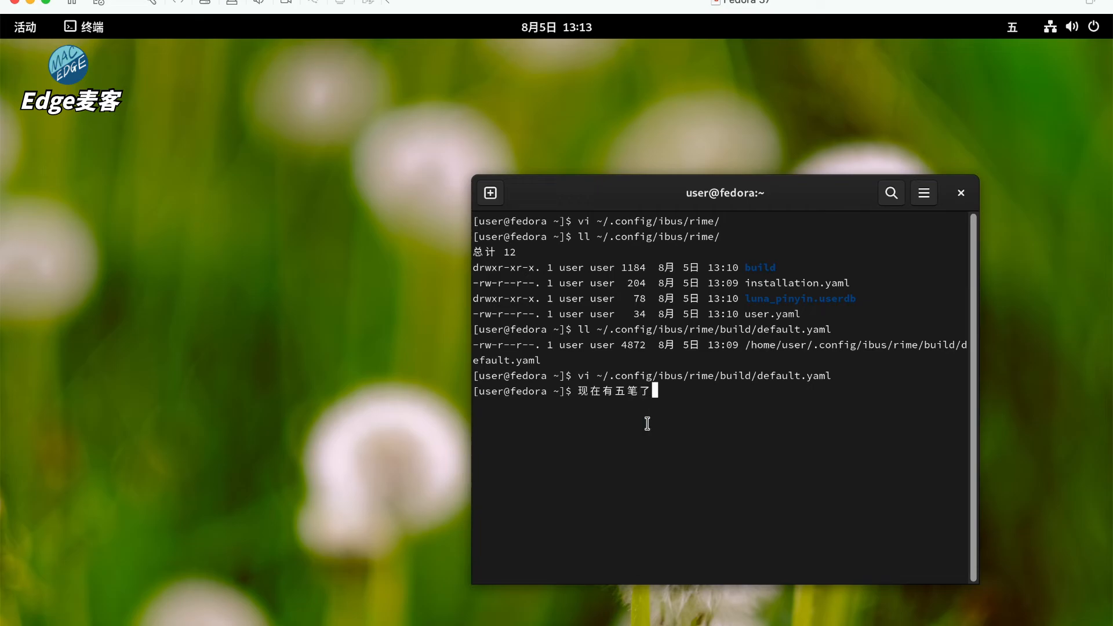
key("BackSpace")
key("BackSpace")
key("BackSpace")
key("BackSpace")
key("BackSpace")
key("BackSpace")
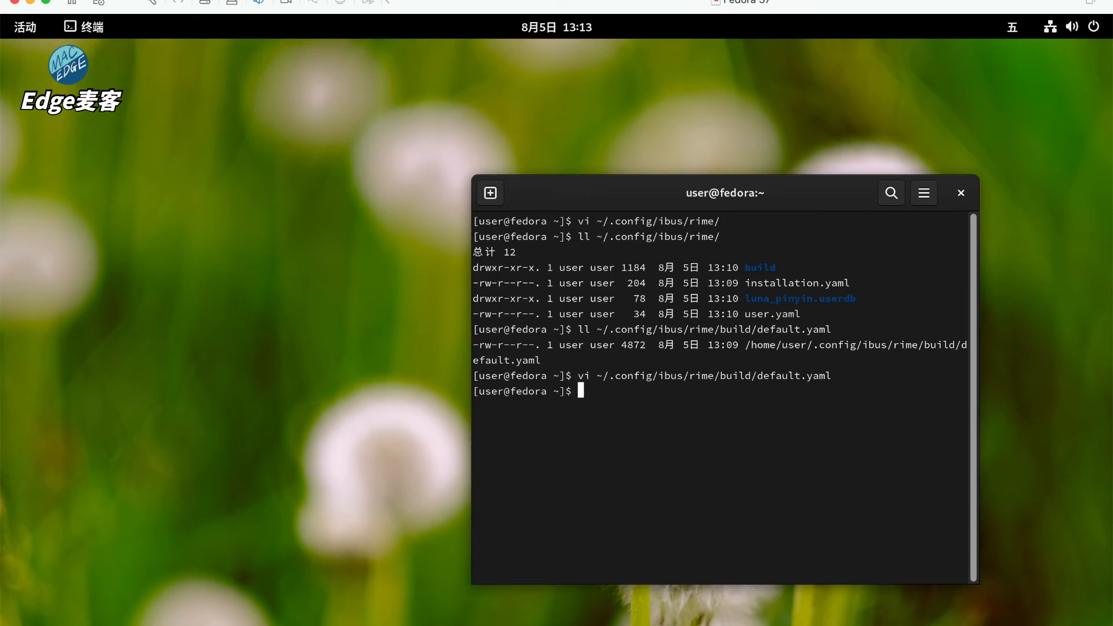
key("super")
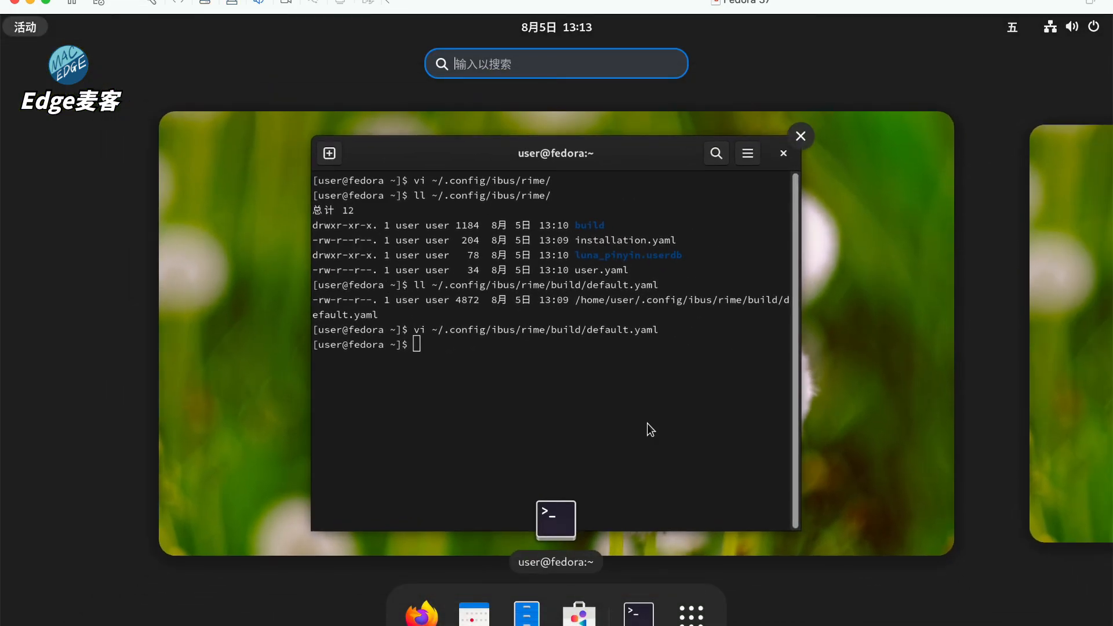
- Close the wrongly opened app and launch LibreOffice Writer via the Activities search 'writ'
type("write")
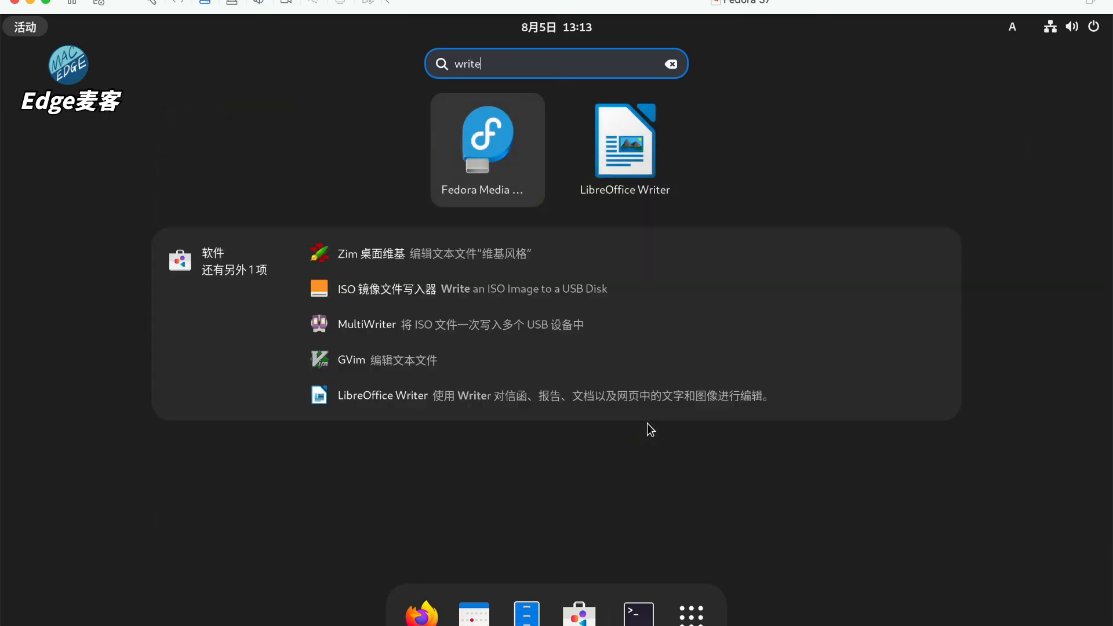
key("Return")
key("alt+F4")
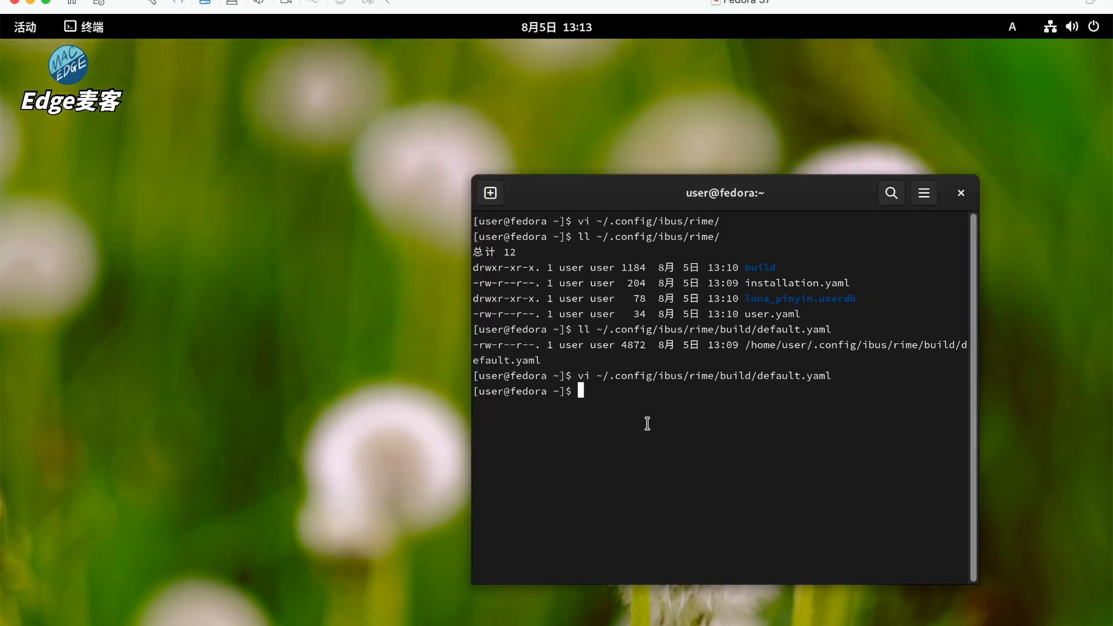
key("super")
type("writ")
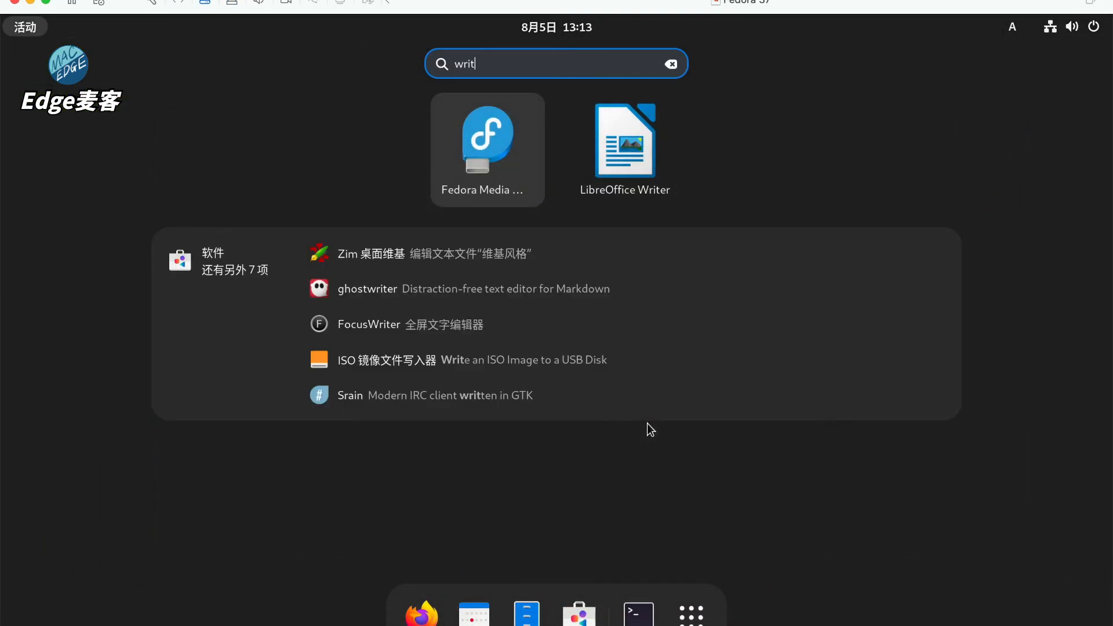
key("Right")
key("Return")
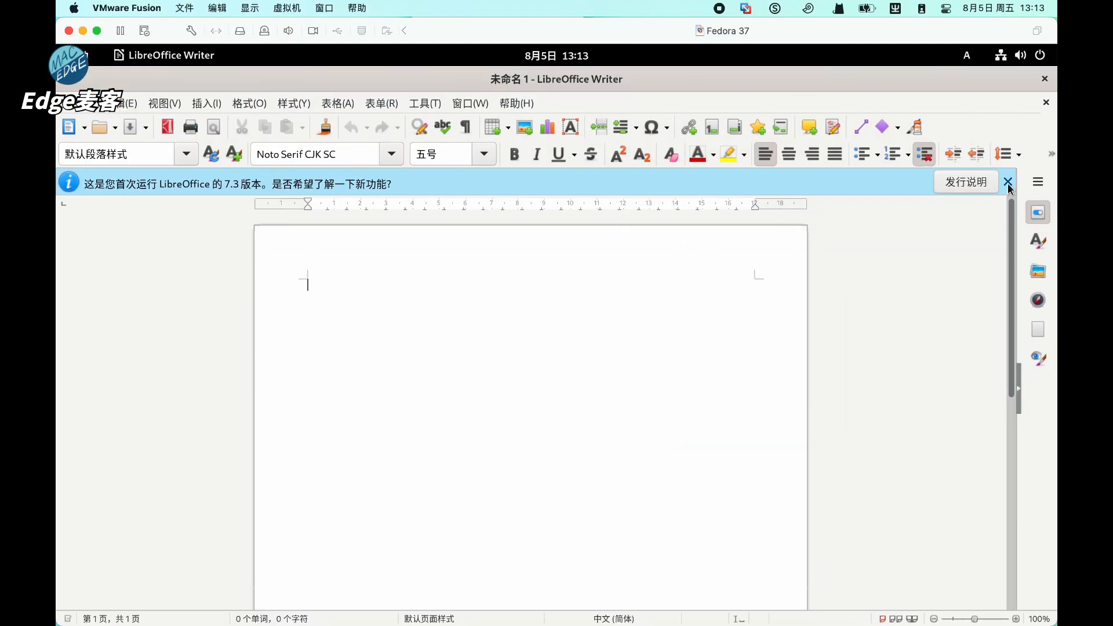
- Dismiss the first-run notice and set the zoom to Optimal View
left_click(1057, 168)
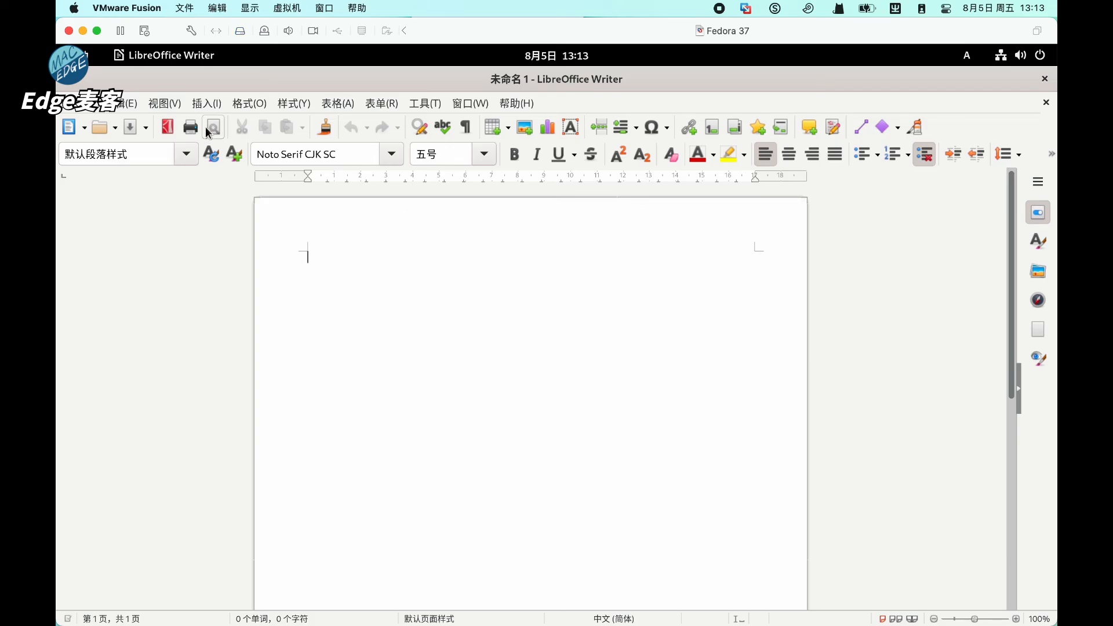
left_click(164, 104)
mouse_move(195, 618)
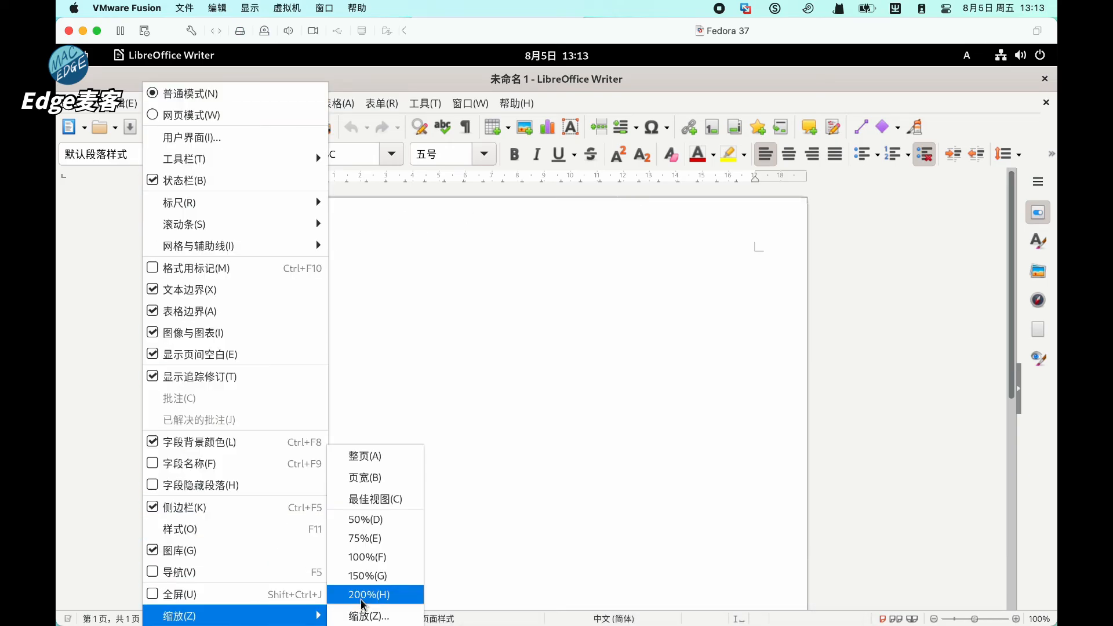
left_click(400, 499)
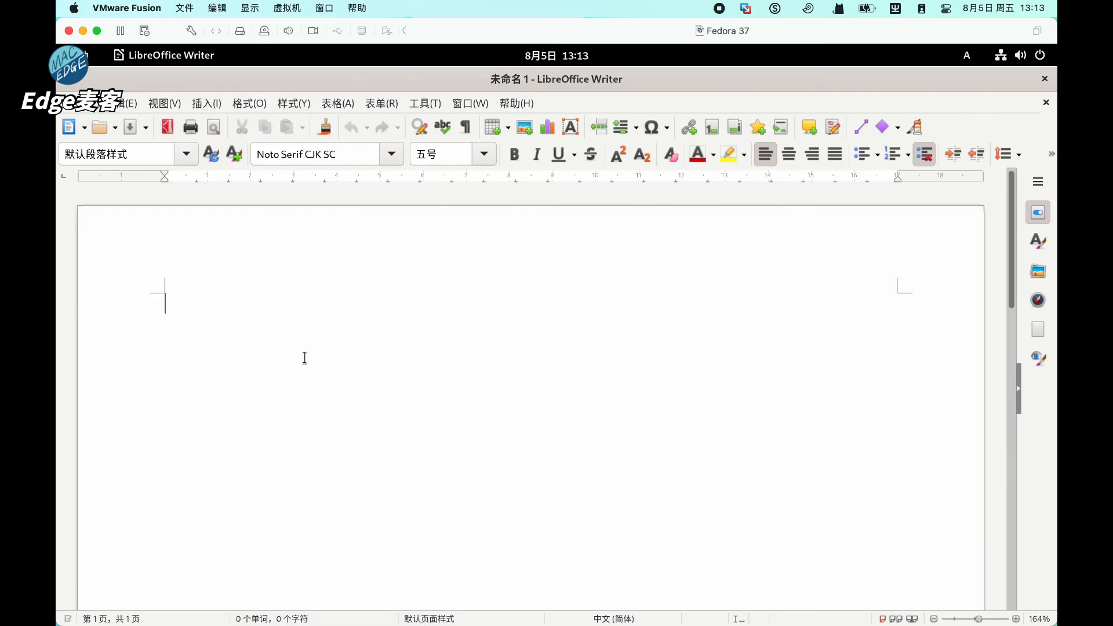
- Switch to Wubi and type 现在我们可以使用五笔输入法了，非常地棒！！！
type("g")
key("BackSpace")
key("shift")
type("现在")
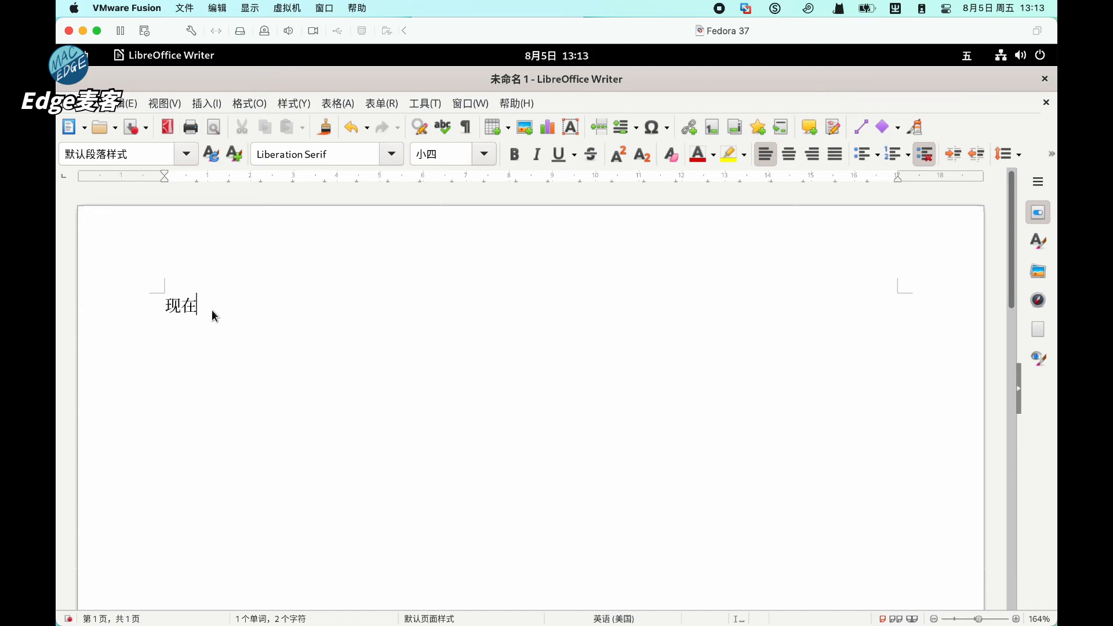
type("我们skn可以使用")
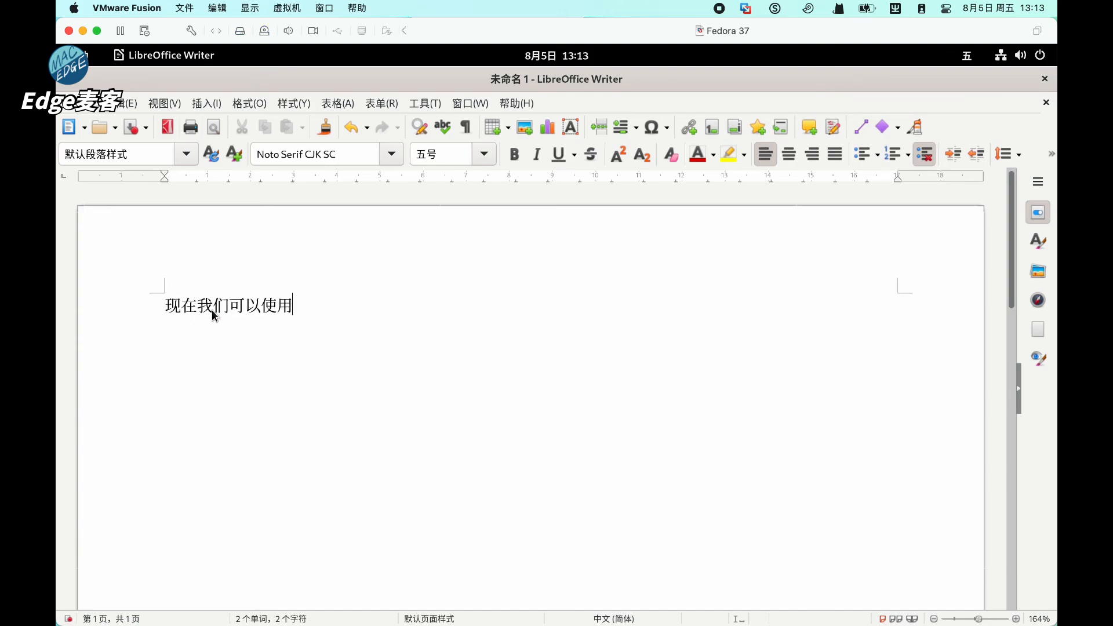
type("五笔l输入")
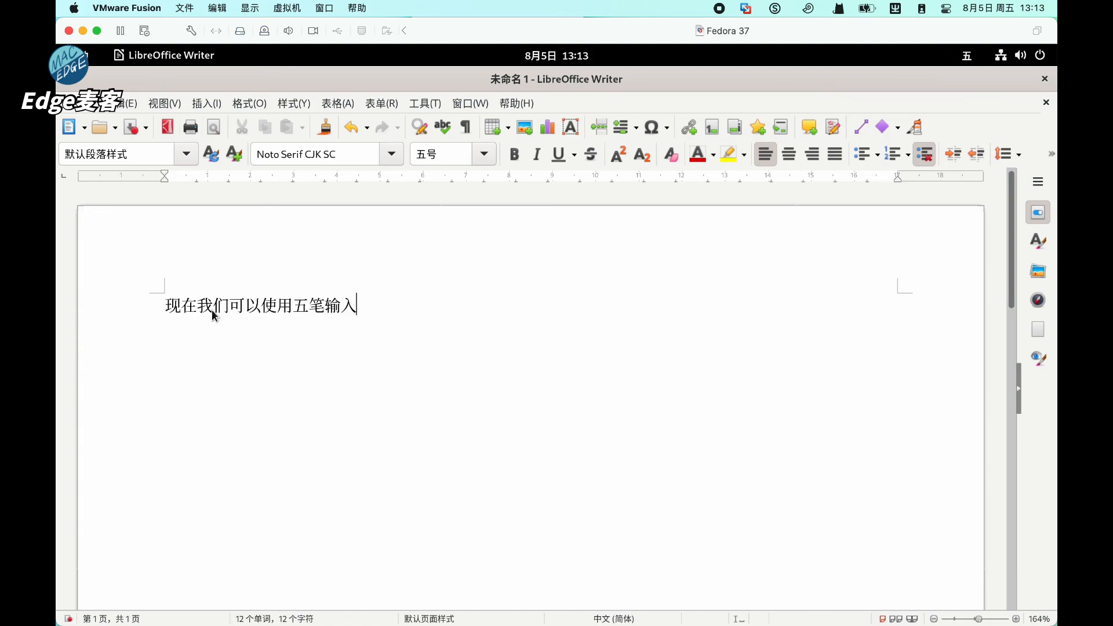
type("法了，非常")
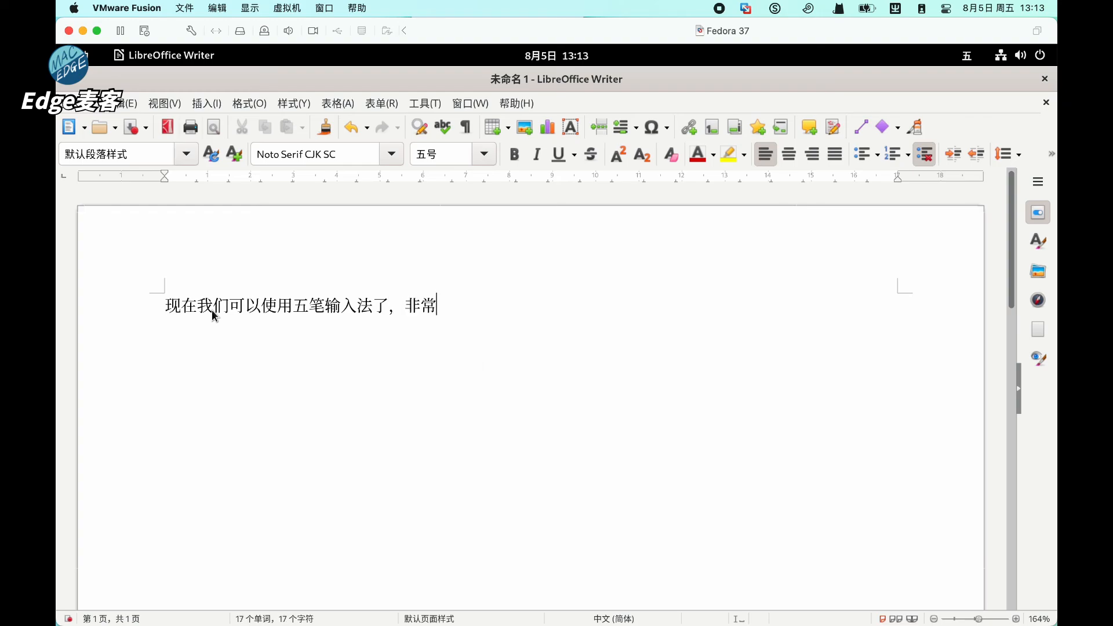
type("地sd棒！！！")
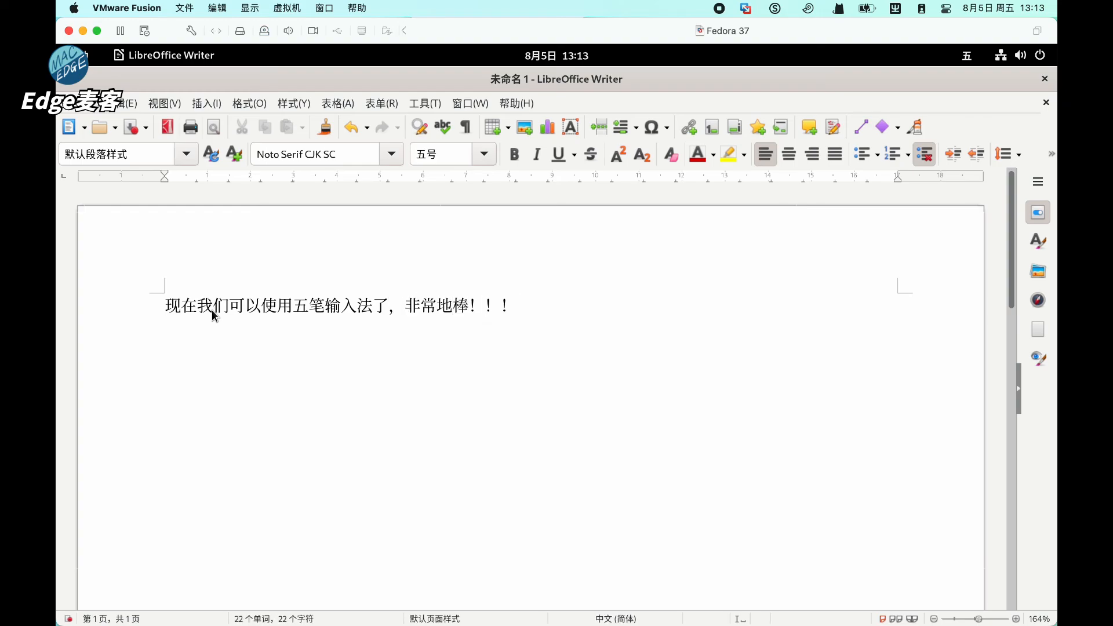
- Save the document into the 文档 folder under the name 五笔输入法达成！ in .odt format
key("ctrl+s")
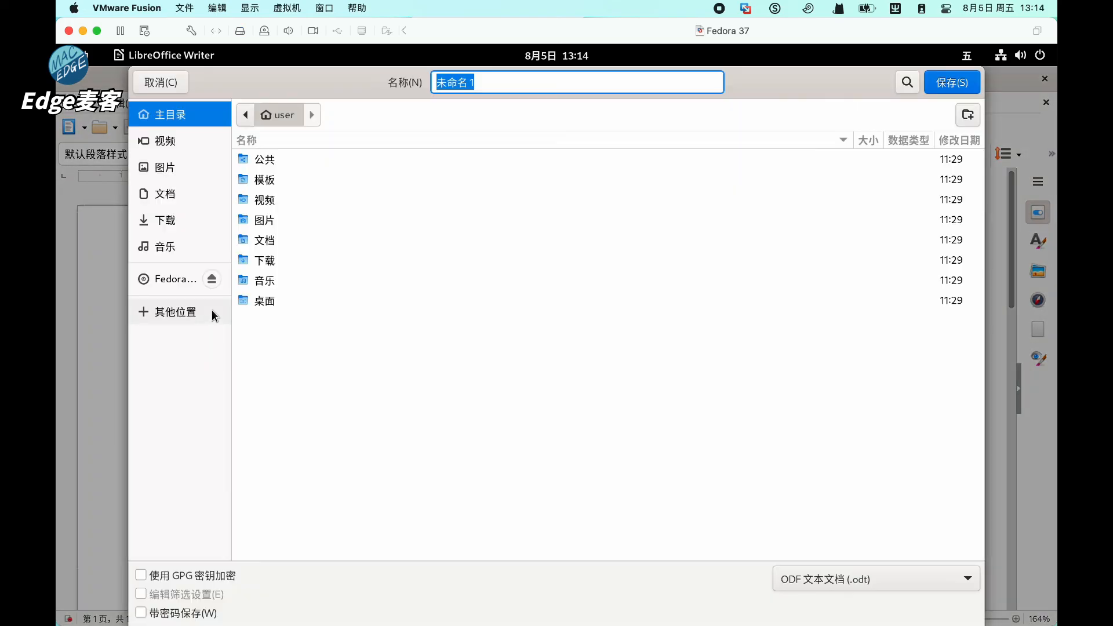
double_click(284, 241)
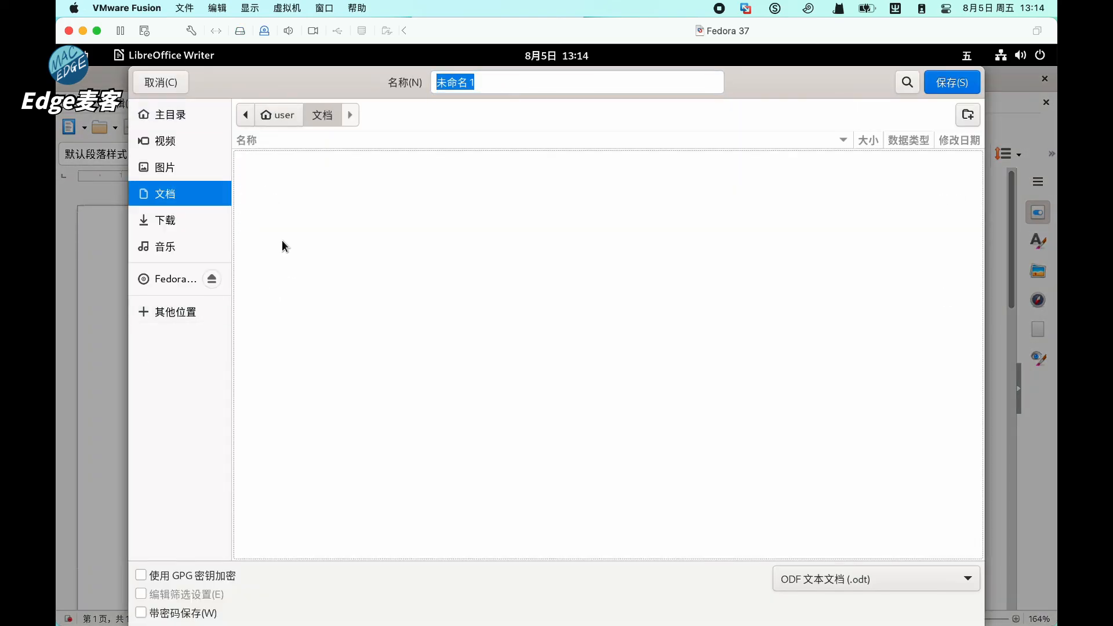
type("g一")
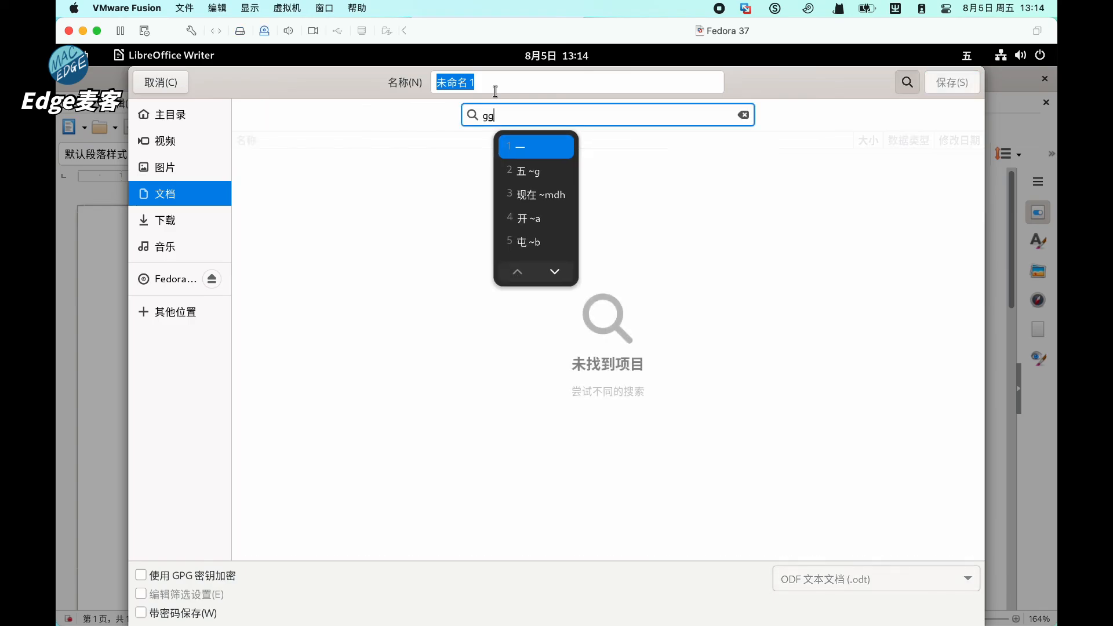
key("BackSpace")
key("BackSpace")
left_click(495, 85)
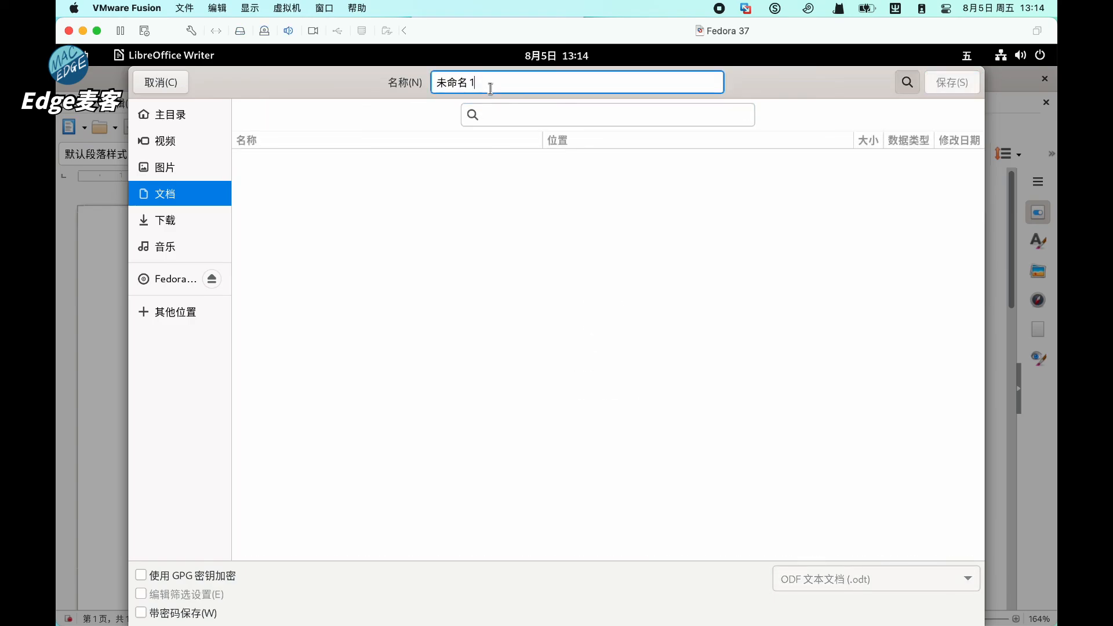
key("BackSpace")
key("BackSpace")
key("BackSpace")
key("BackSpace")
key("BackSpace")
type("五")
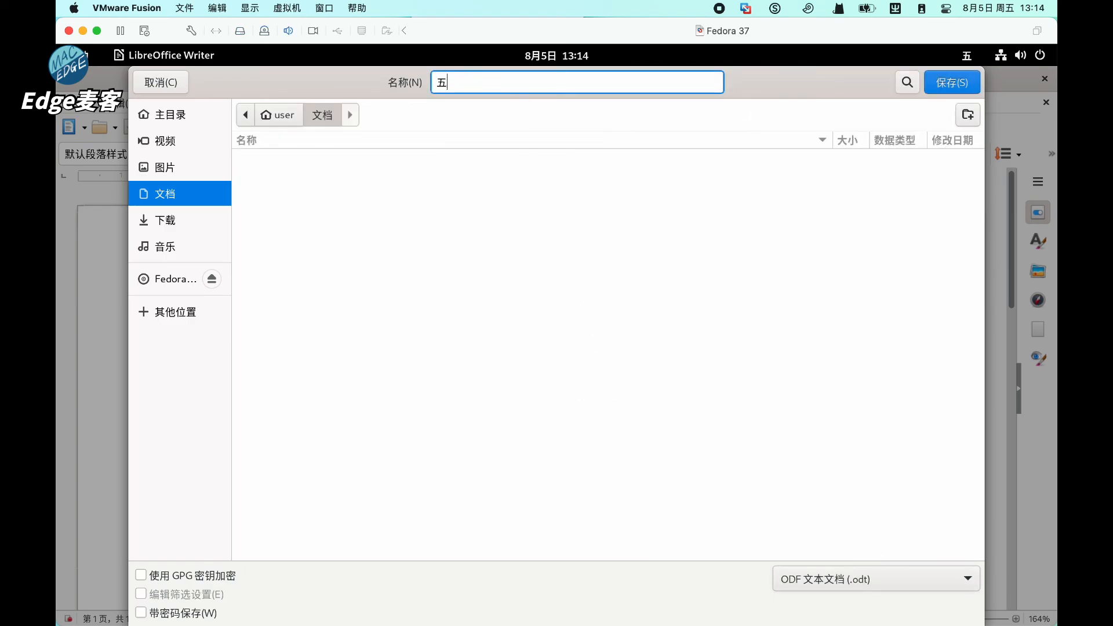
type("笔输入法达成！")
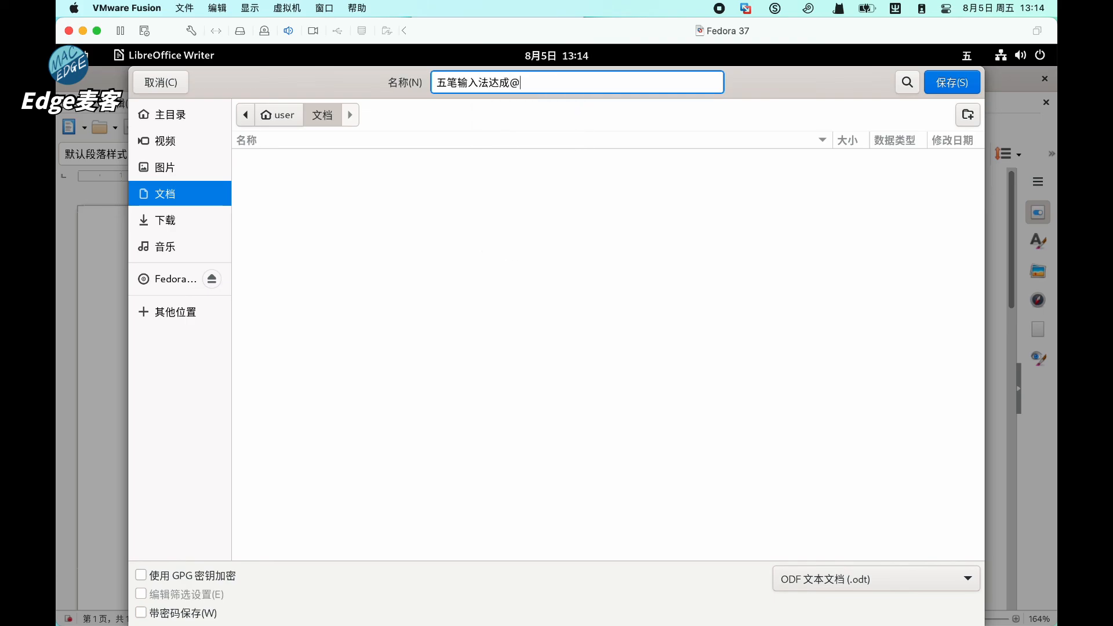
key("Return")
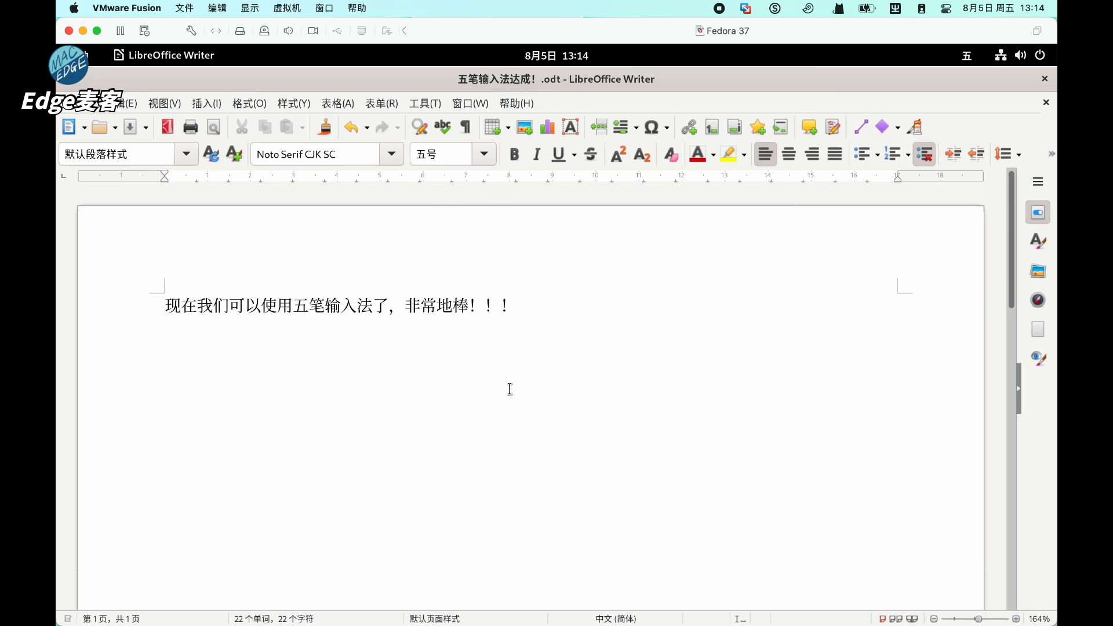
- On a new line, type 这个免费的操作系统还是不错的。 with Wubi
key("Return")
type("这个免费的")
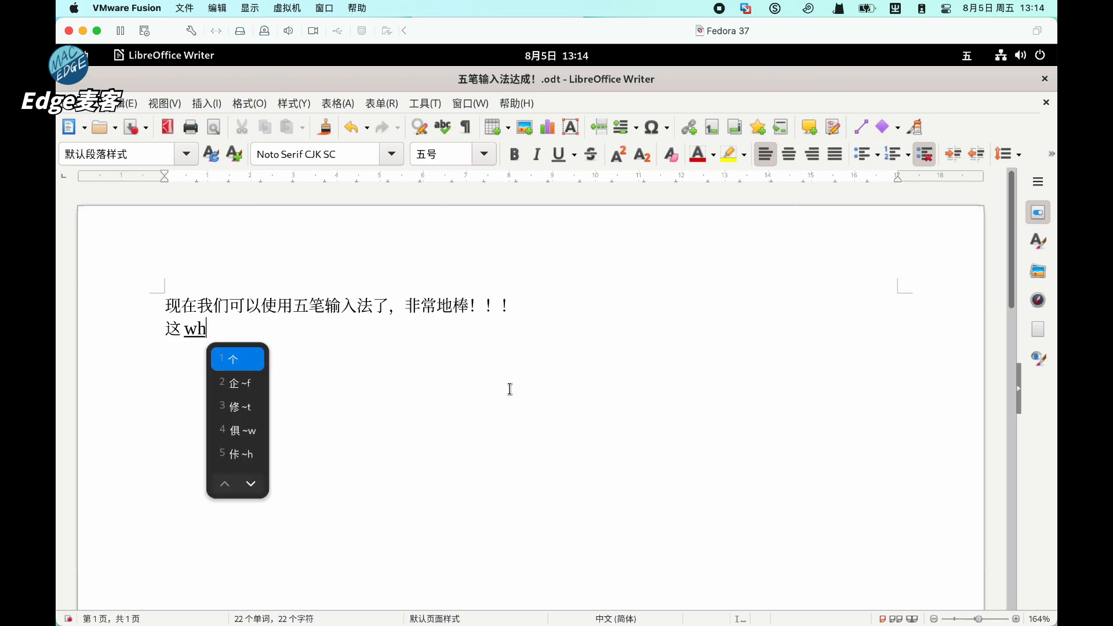
type("r")
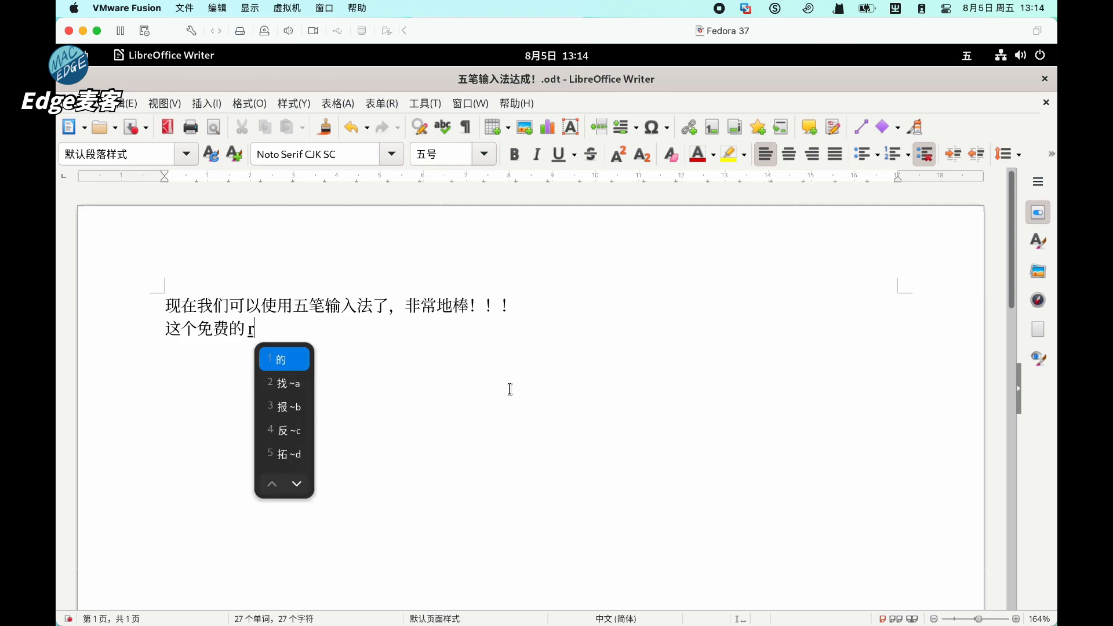
type("k操作系统还j")
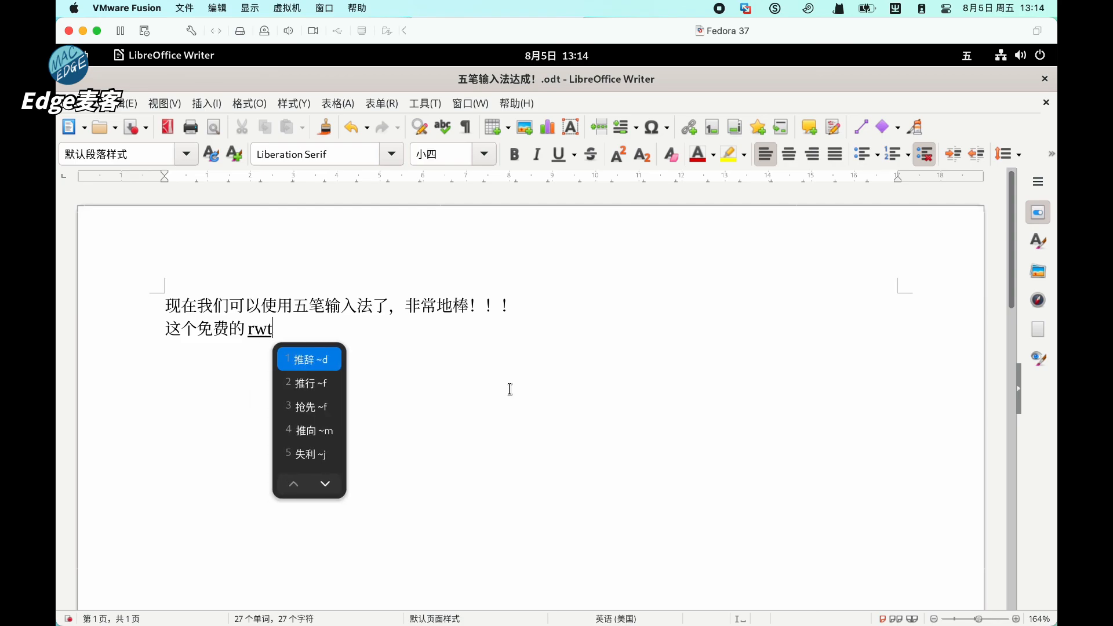
type("是")
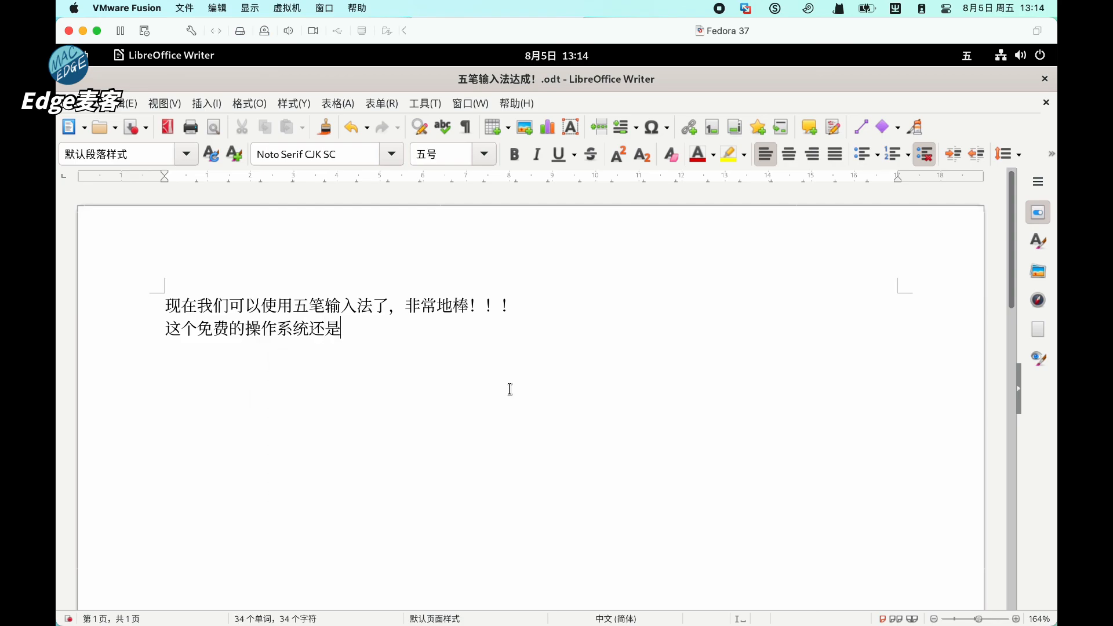
type("不错r的。")
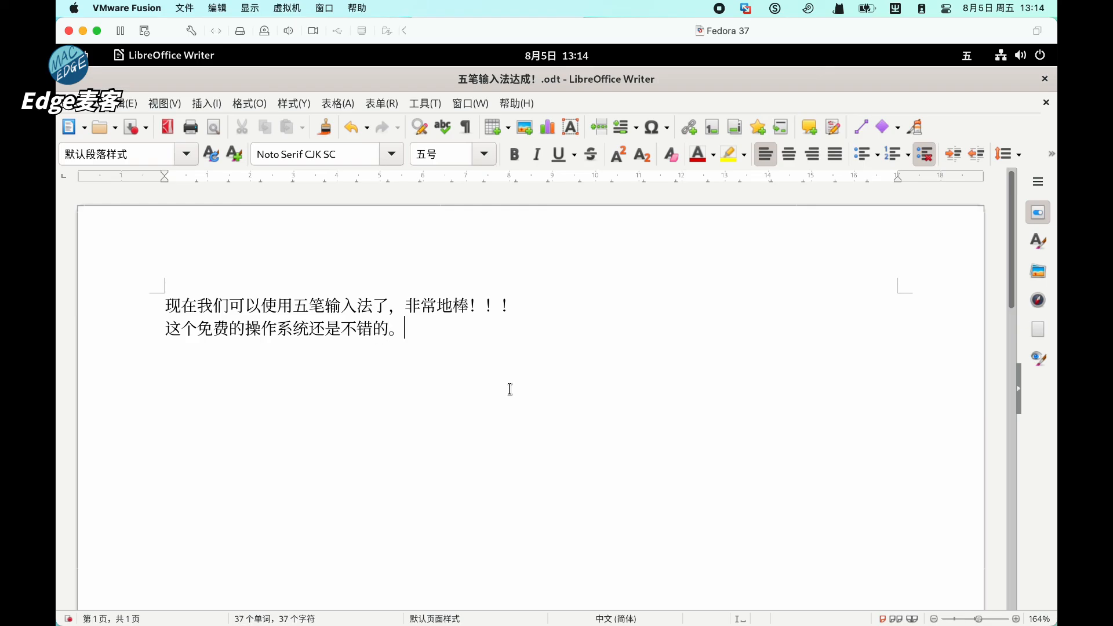